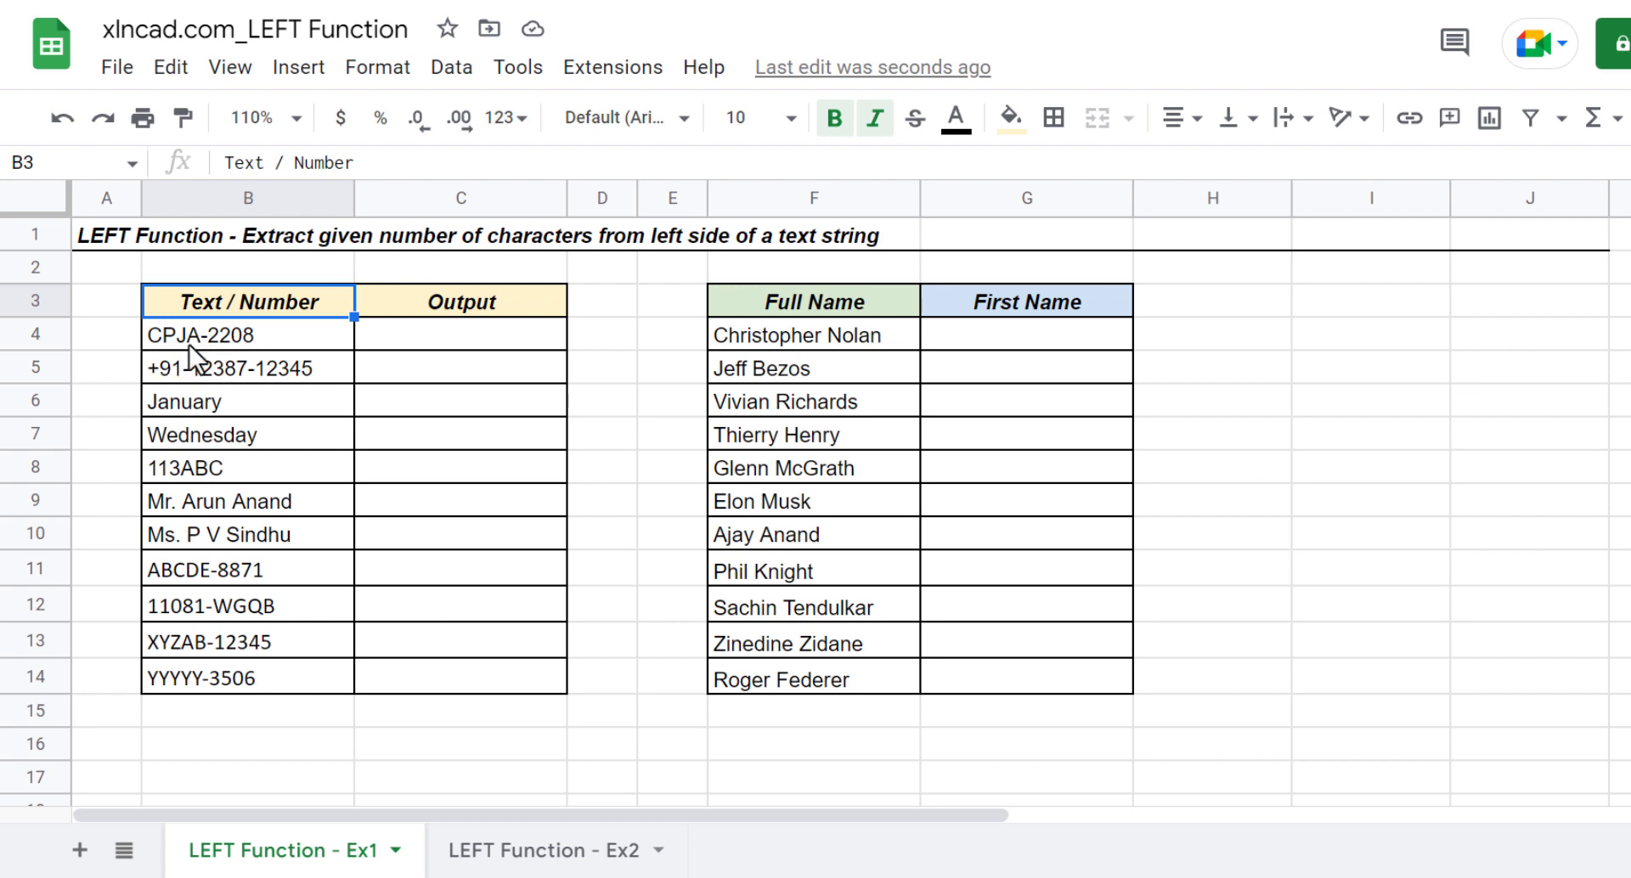
Enter the formula =LEFT(B4,4) in C4 to extract the first four characters of the text in B4.
left_click(453, 336)
type("=")
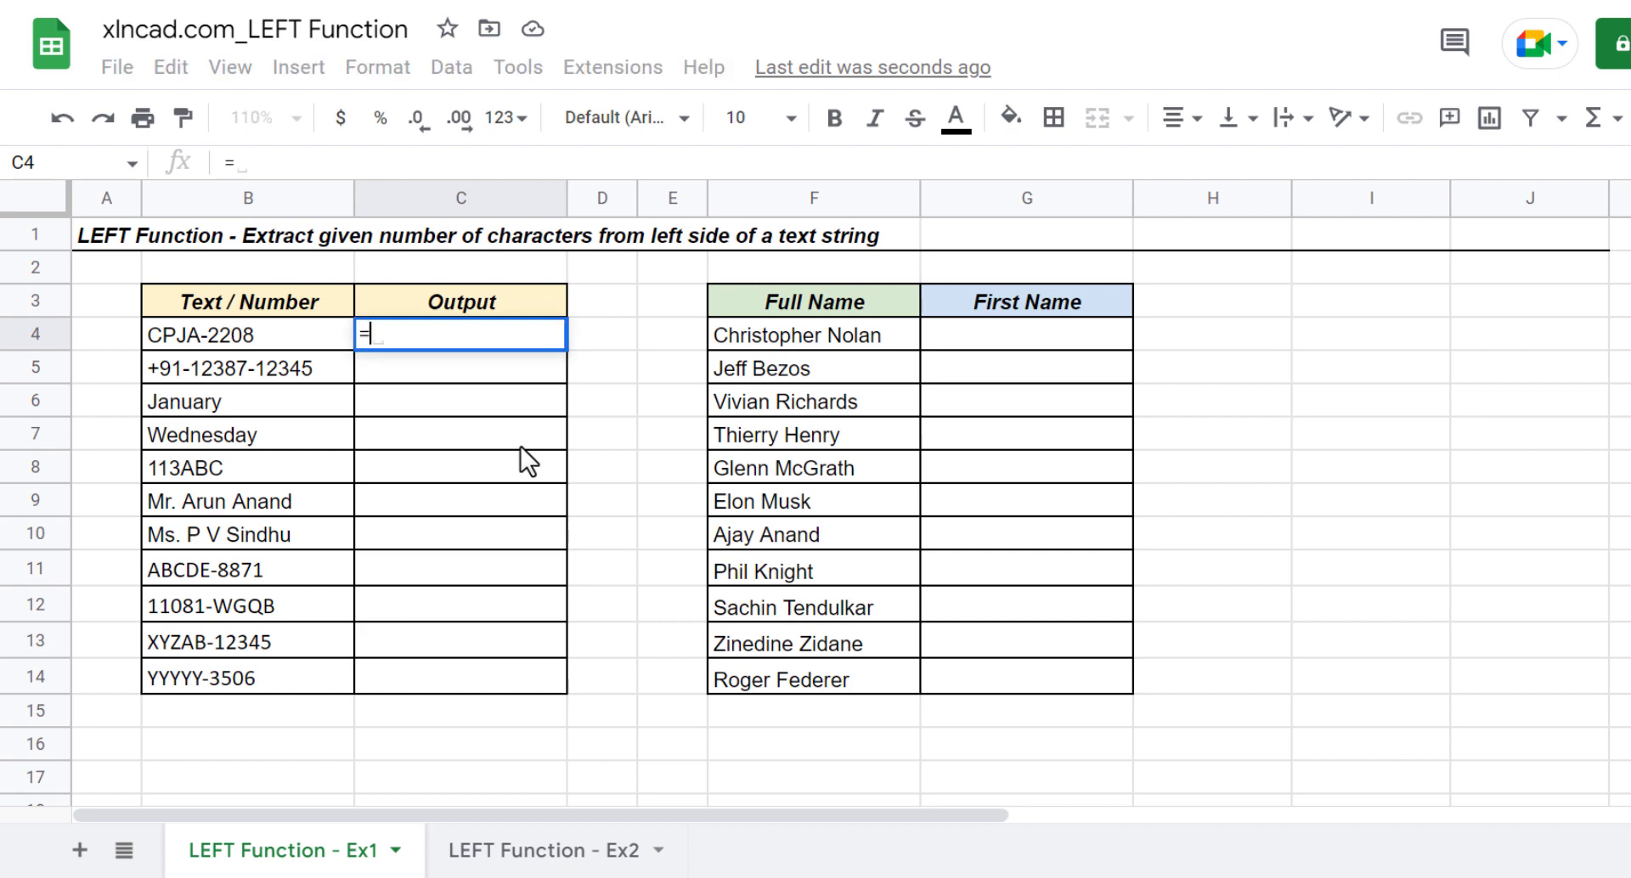
type("LEFT(")
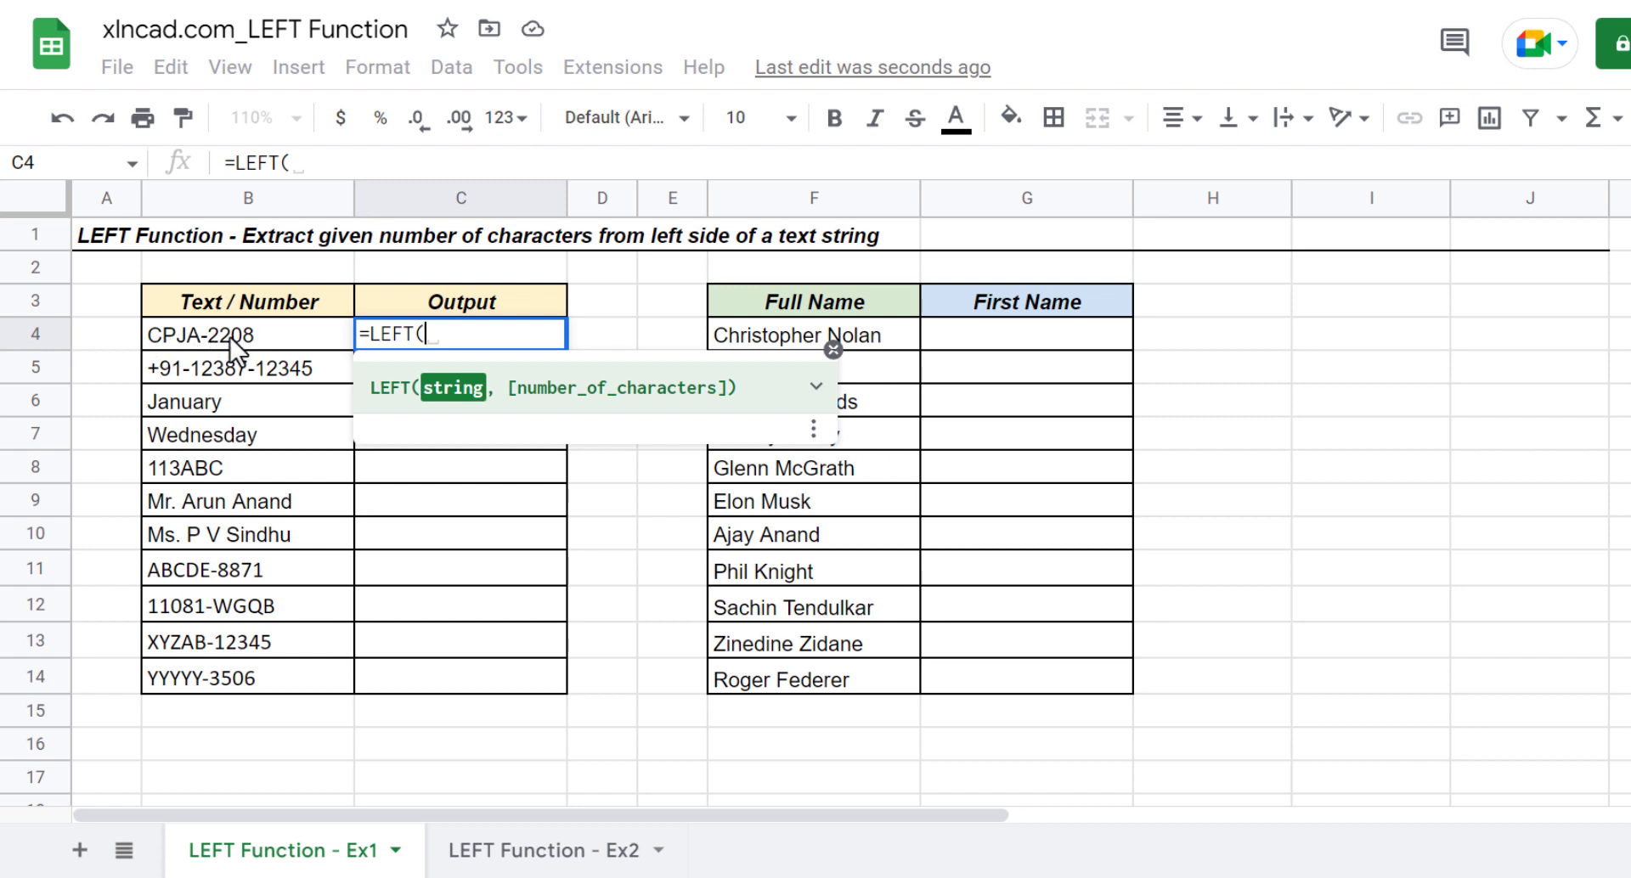
left_click(277, 333)
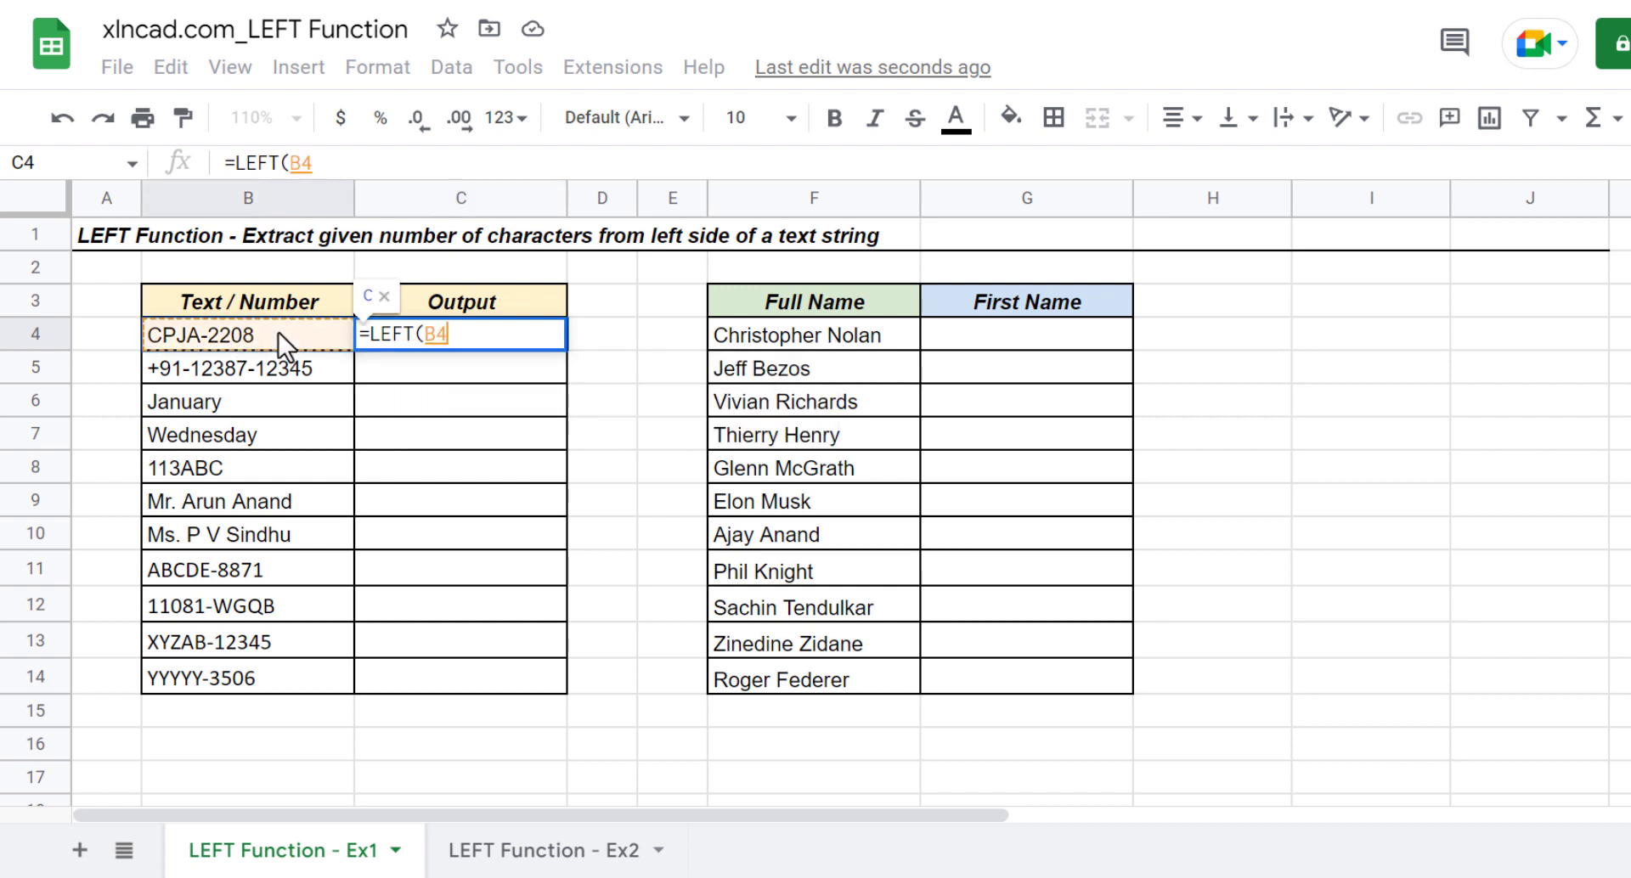
type(",")
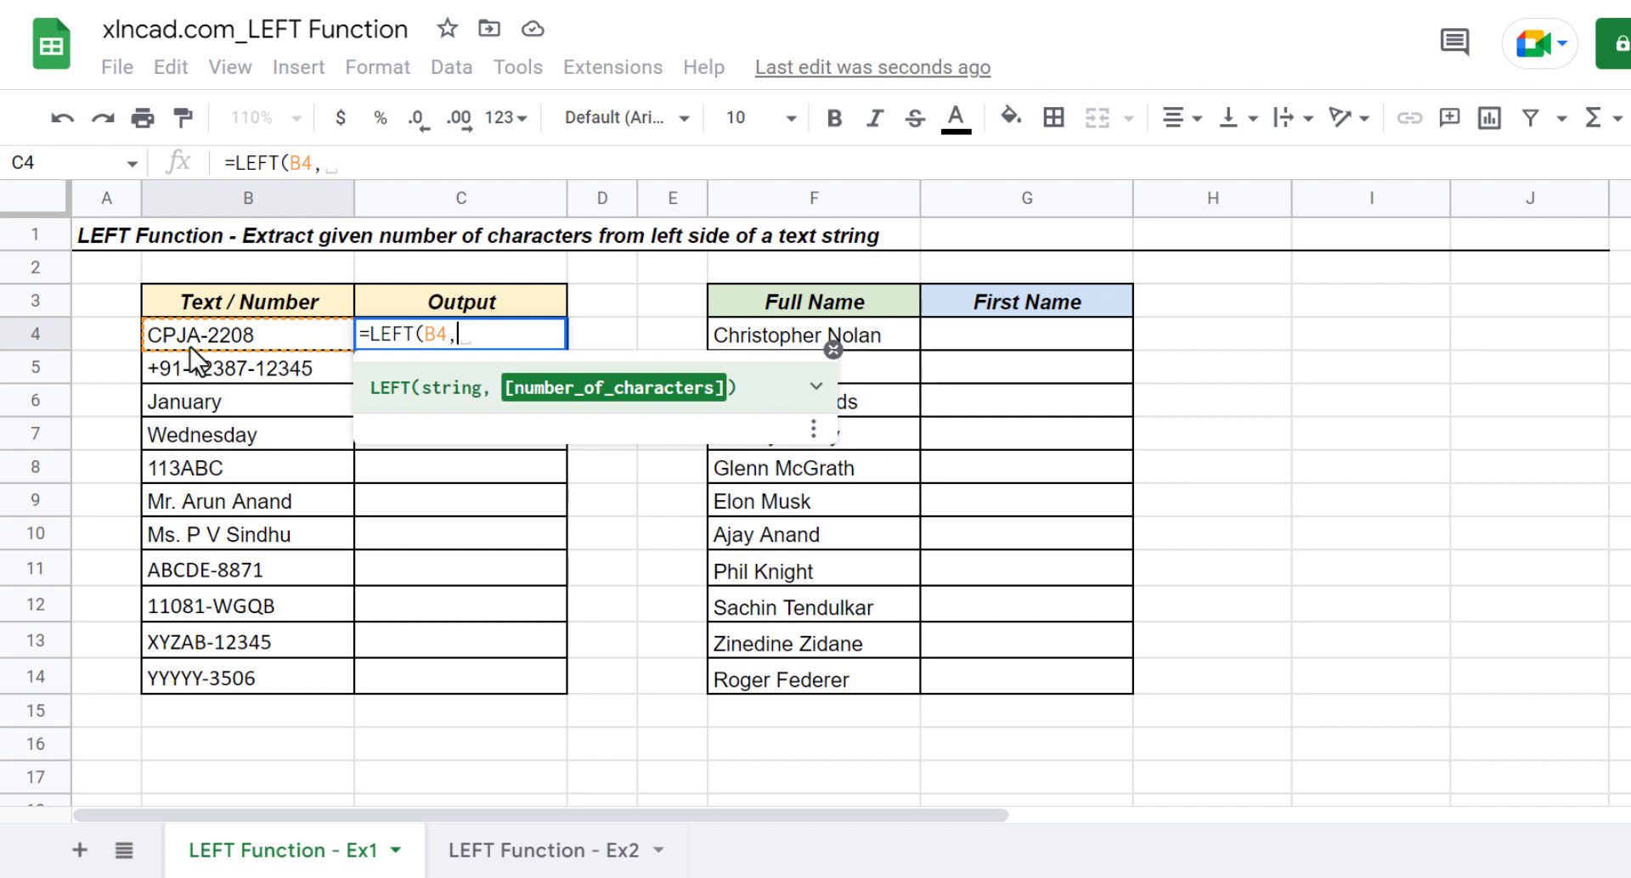
type("4")
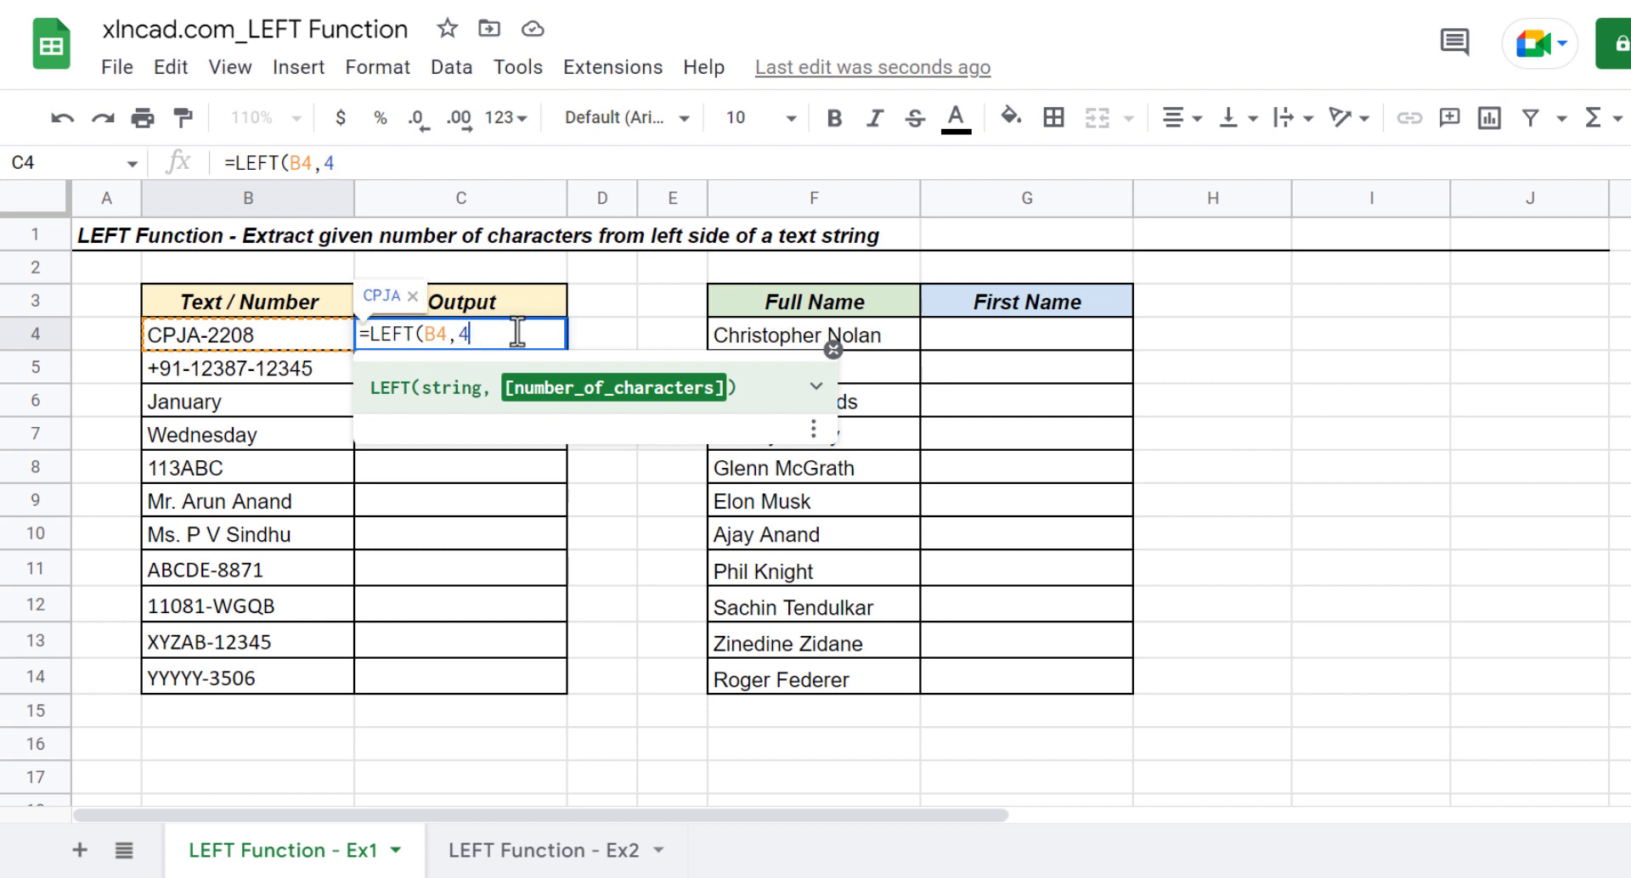
type(")")
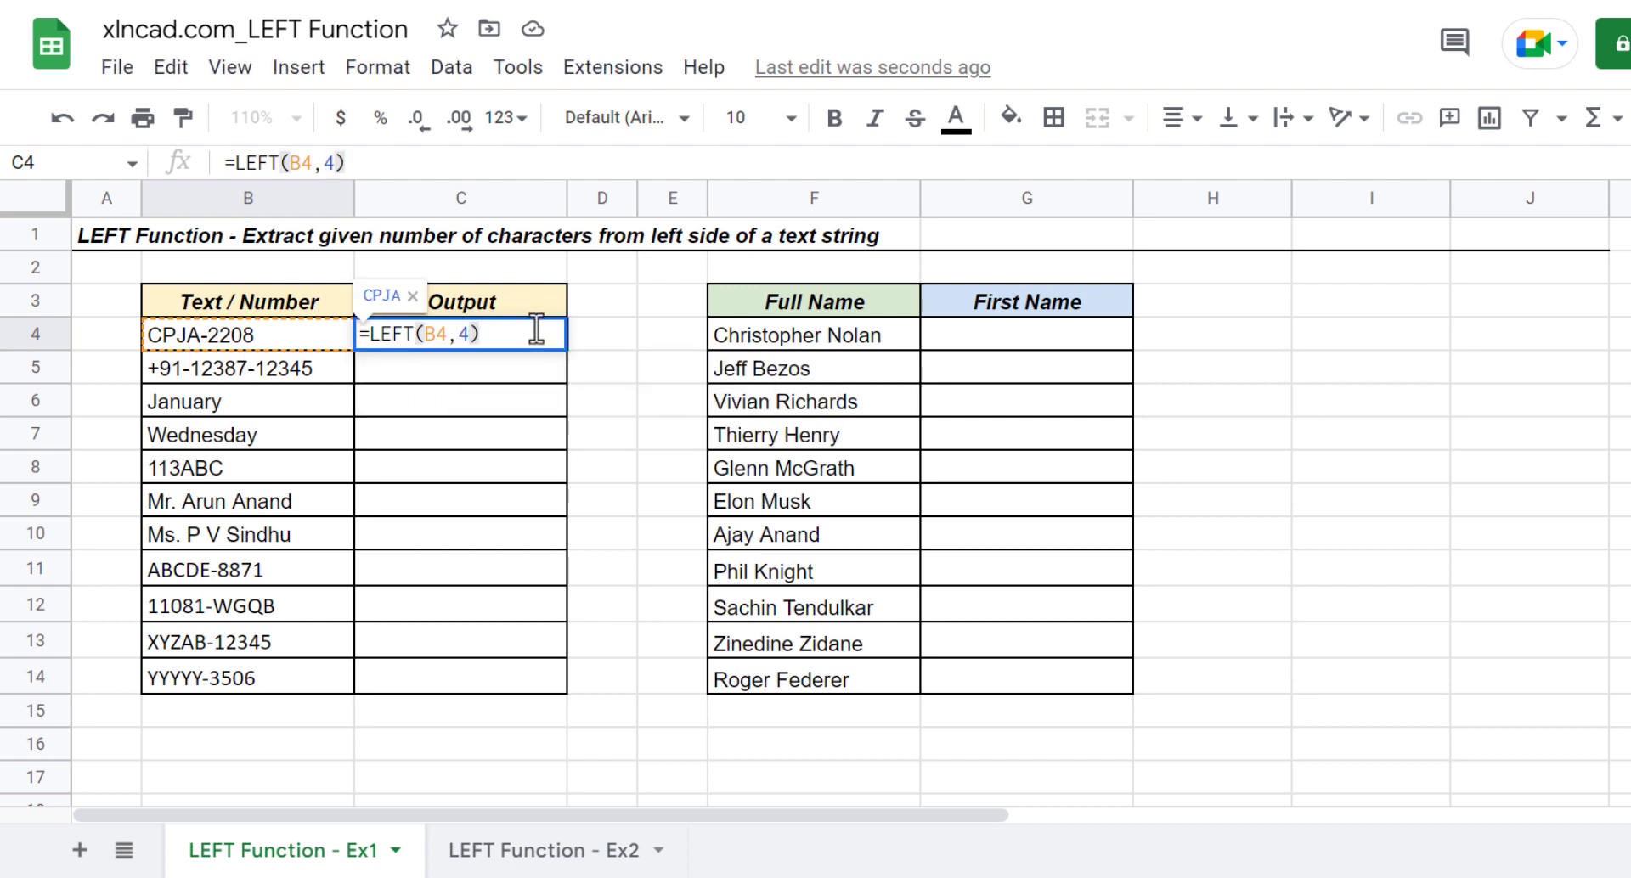
key("Return")
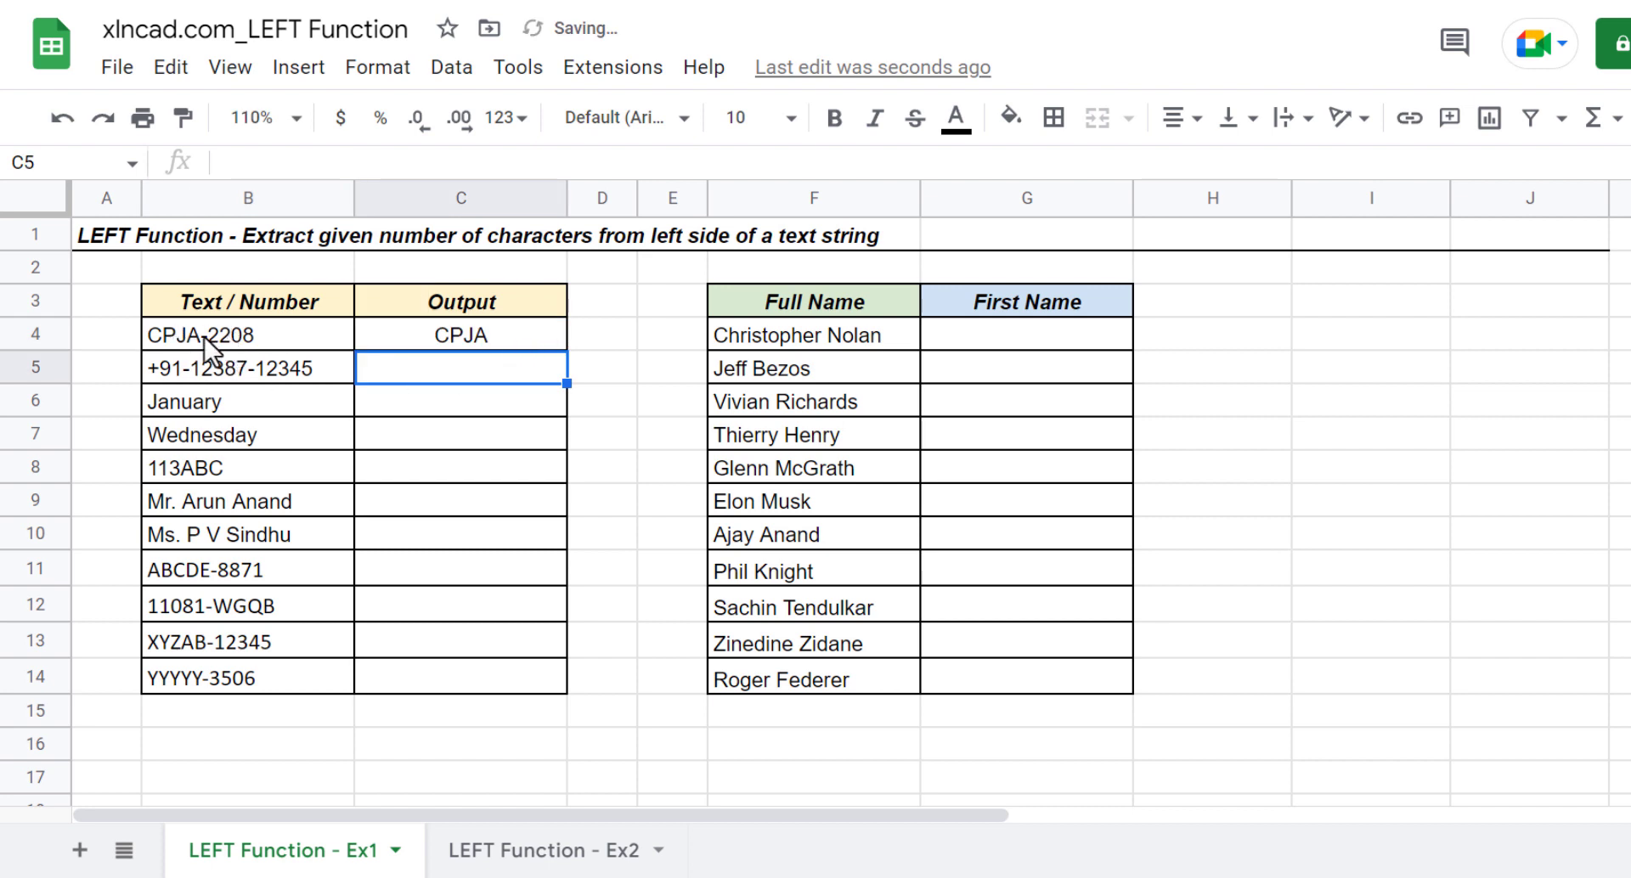
Change the number of characters in the C4 LEFT formula to 3.
left_click(502, 334)
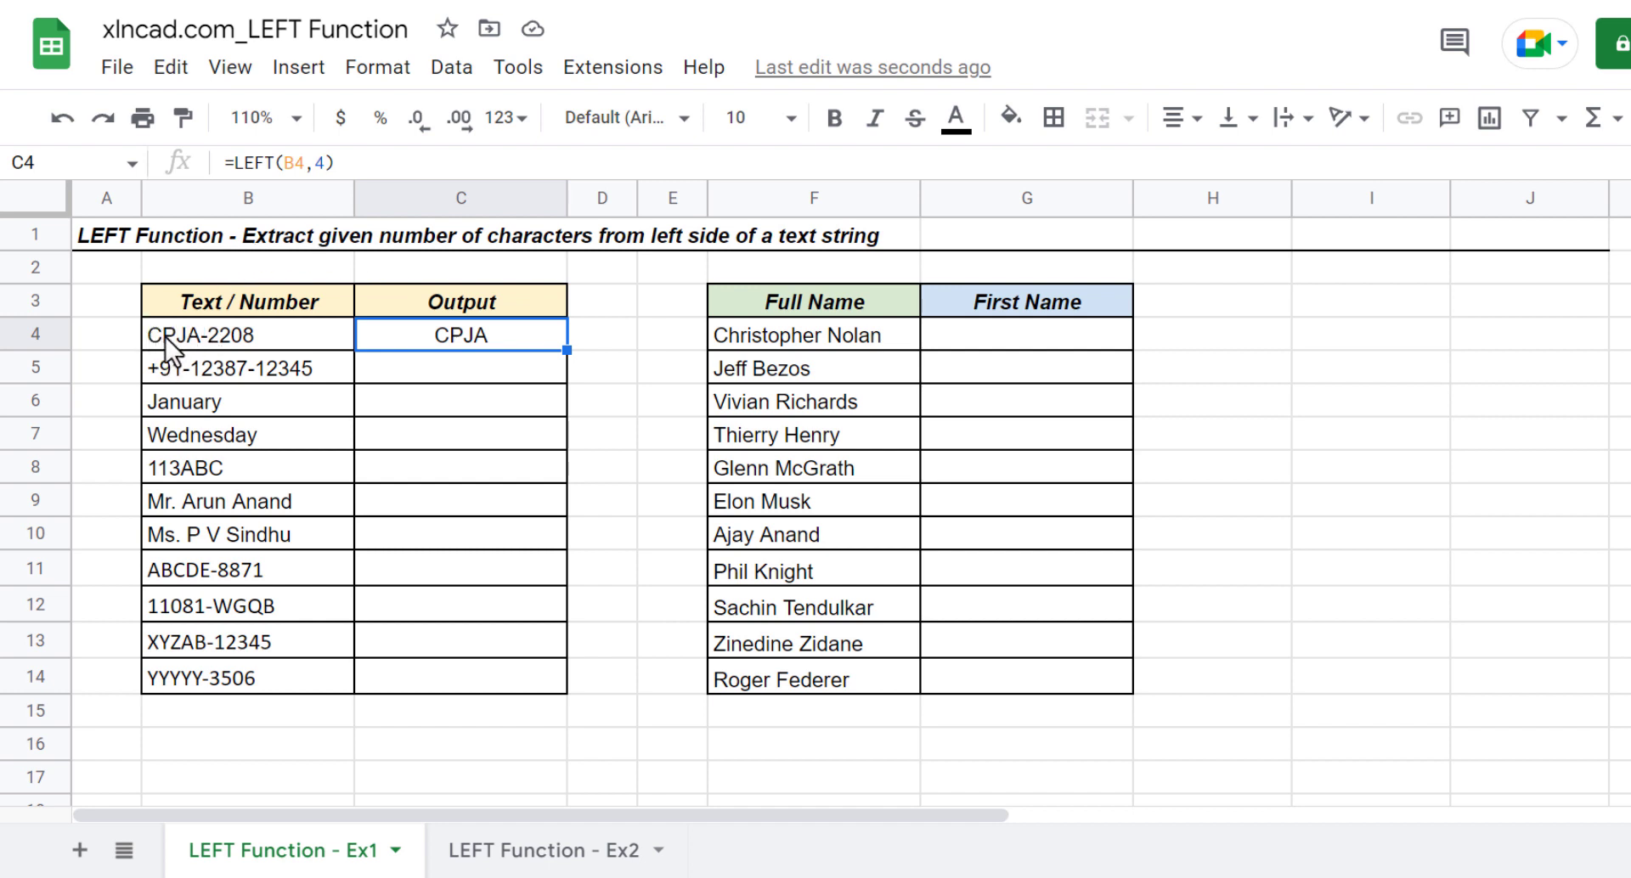
double_click(322, 164)
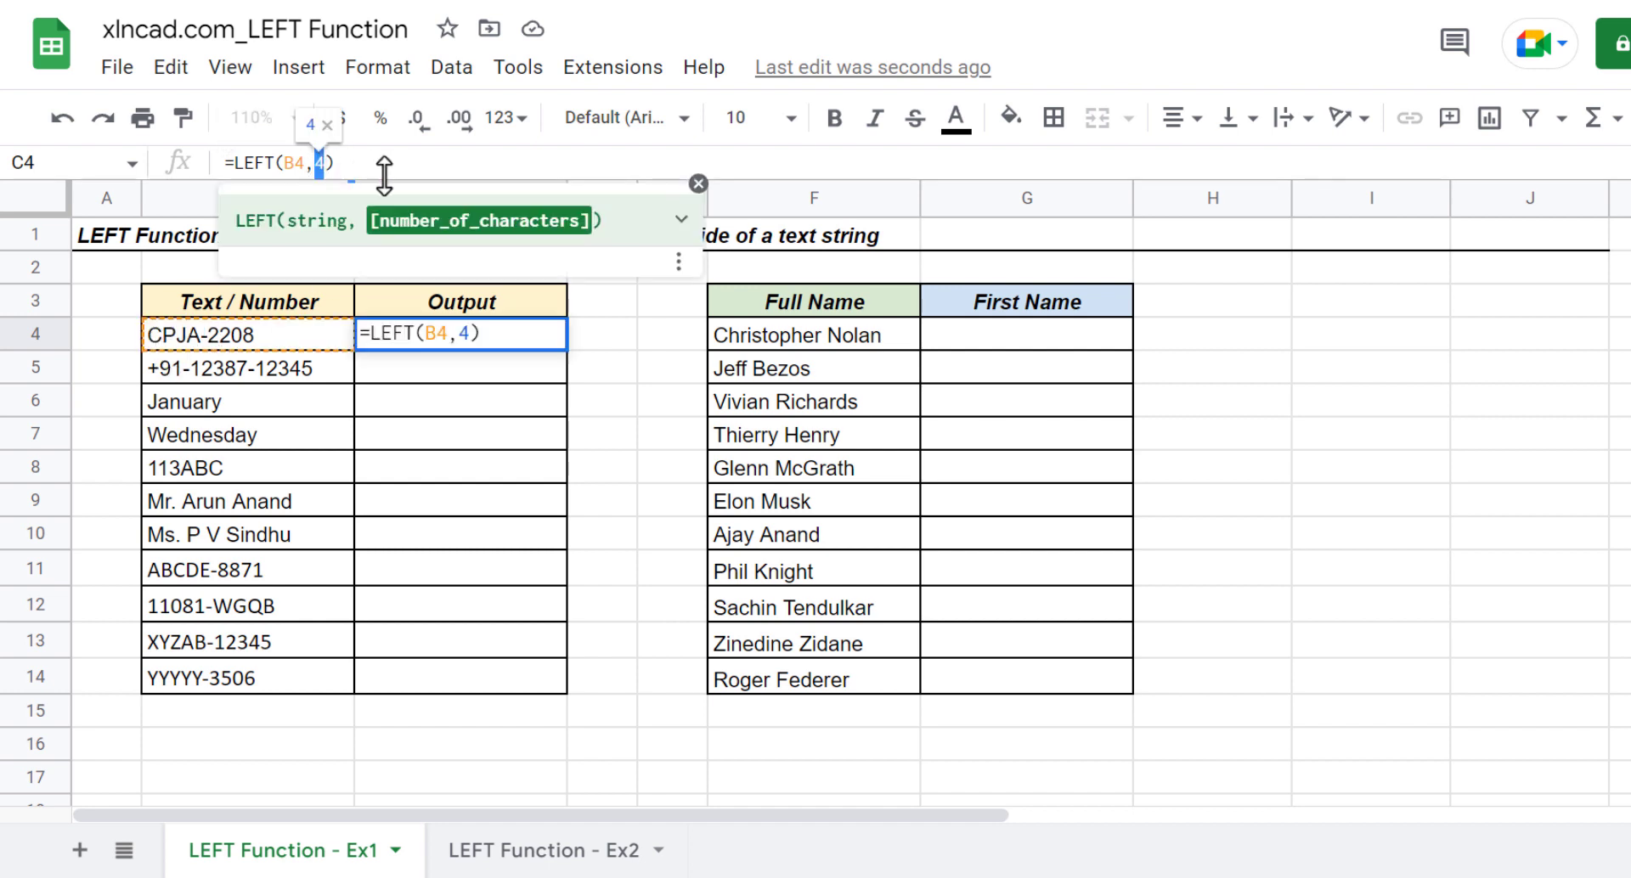
type("3")
key("Return")
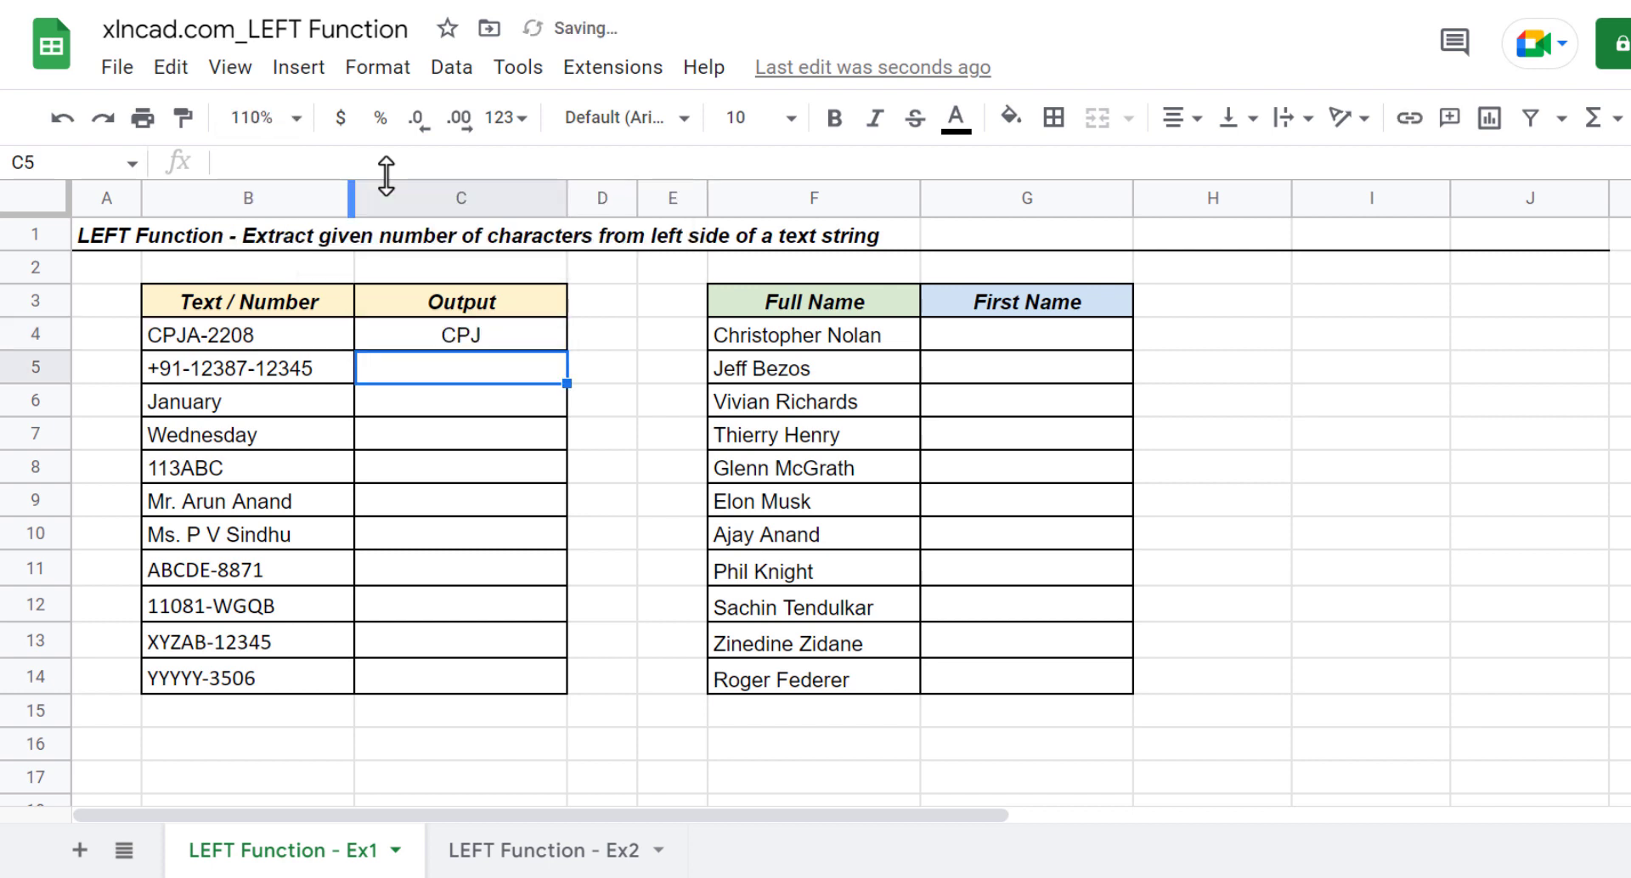
Fill the C4 formula down the Output column through C14 and check several results against their source text.
left_click(517, 340)
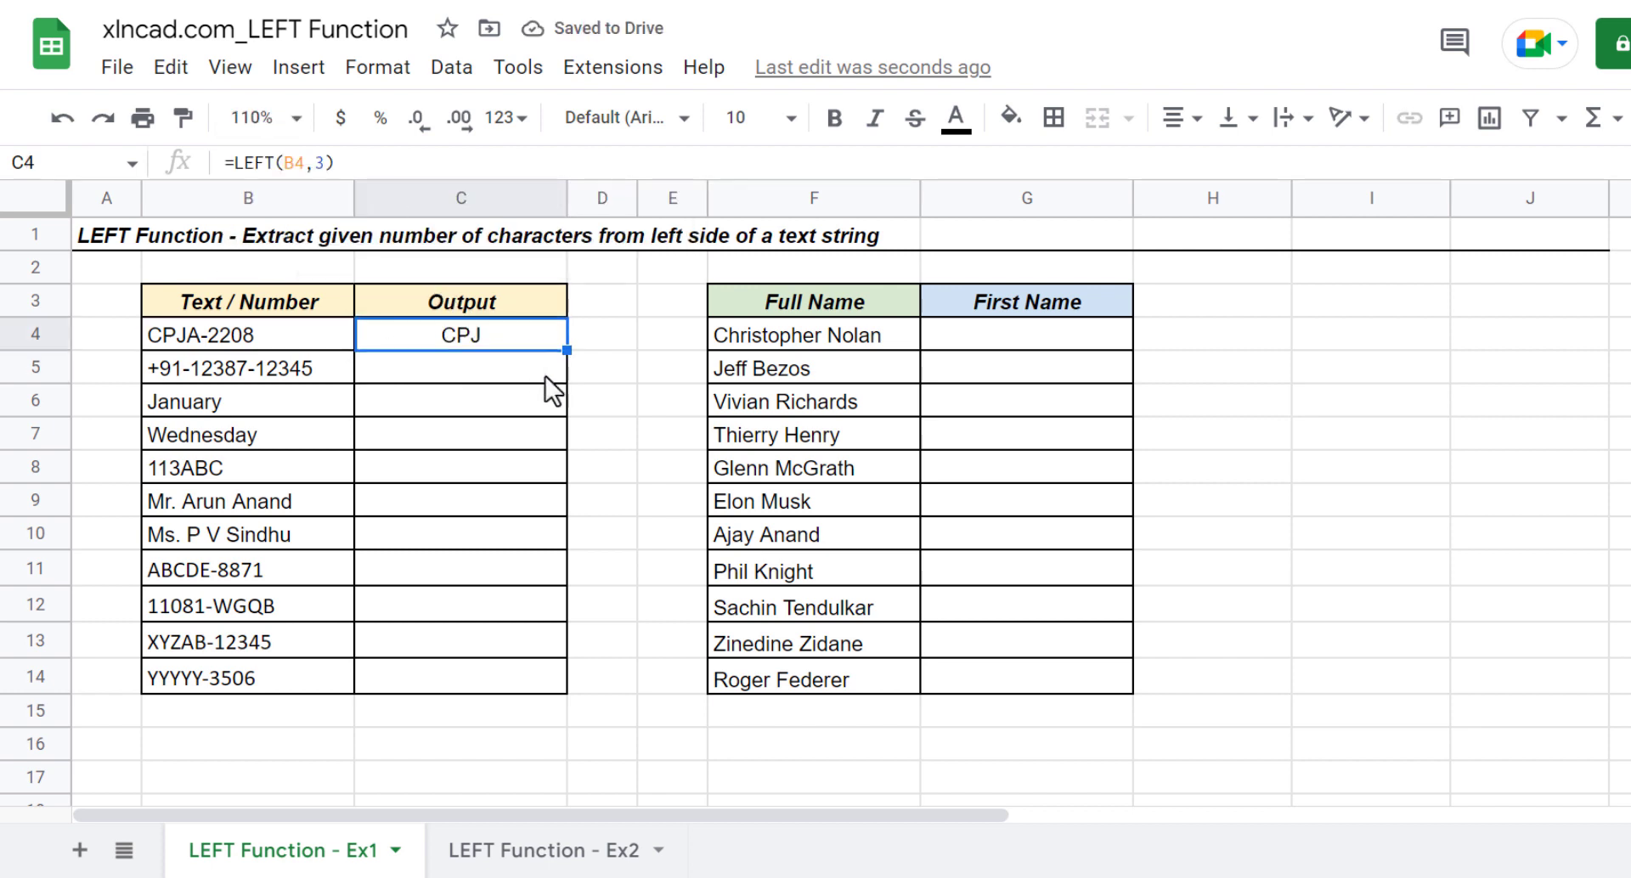
left_click_drag(567, 350, 564, 686)
left_click(227, 436)
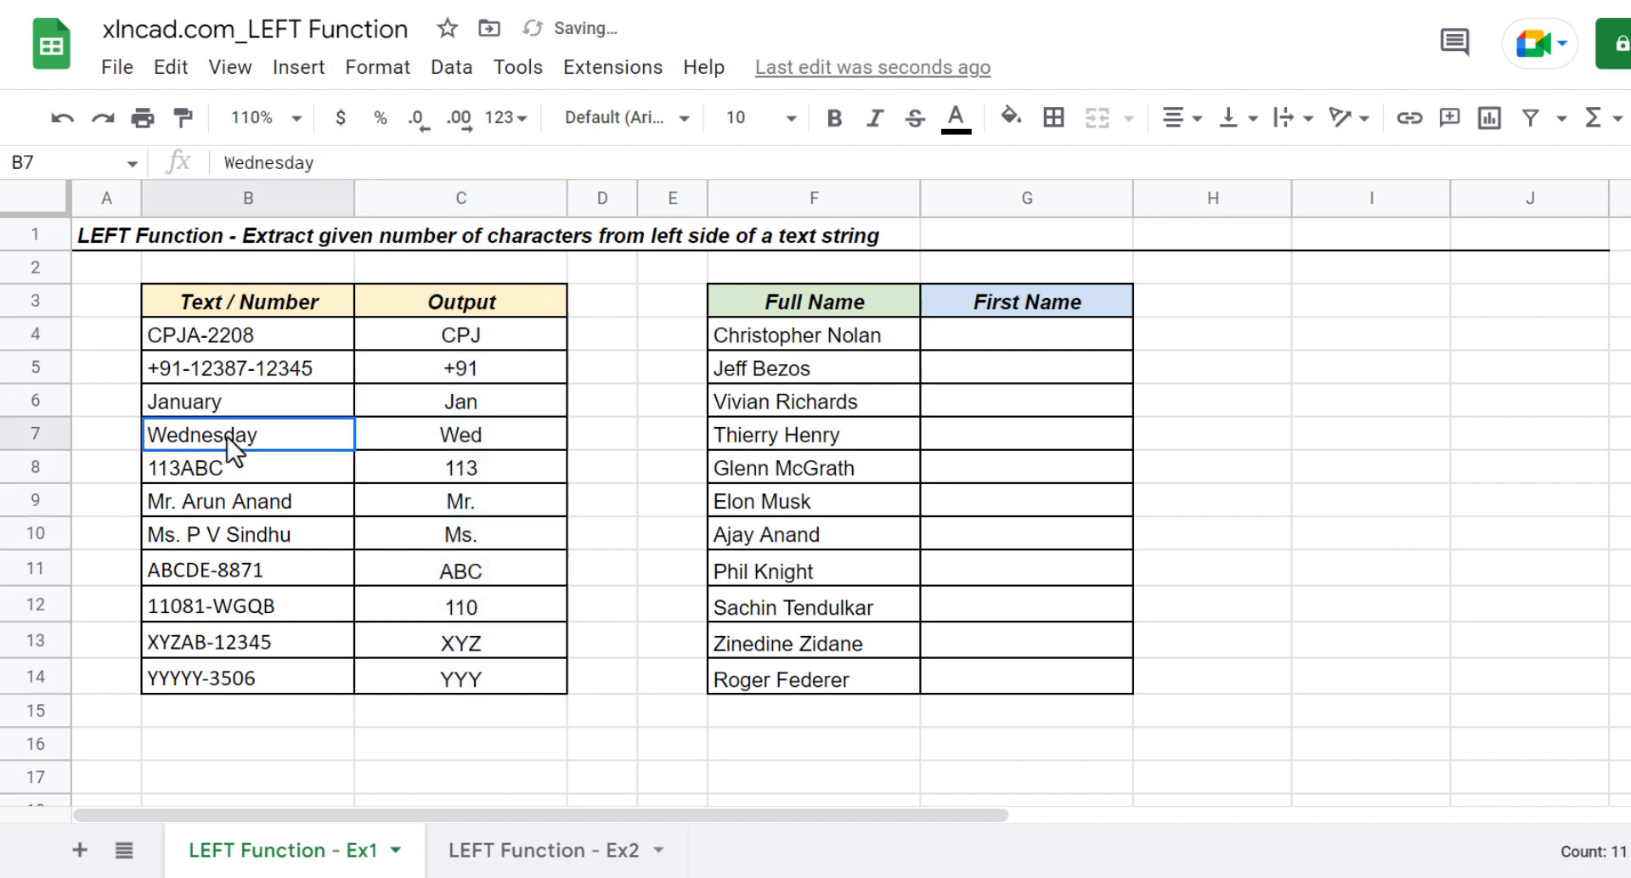
left_click(225, 469)
left_click(226, 501)
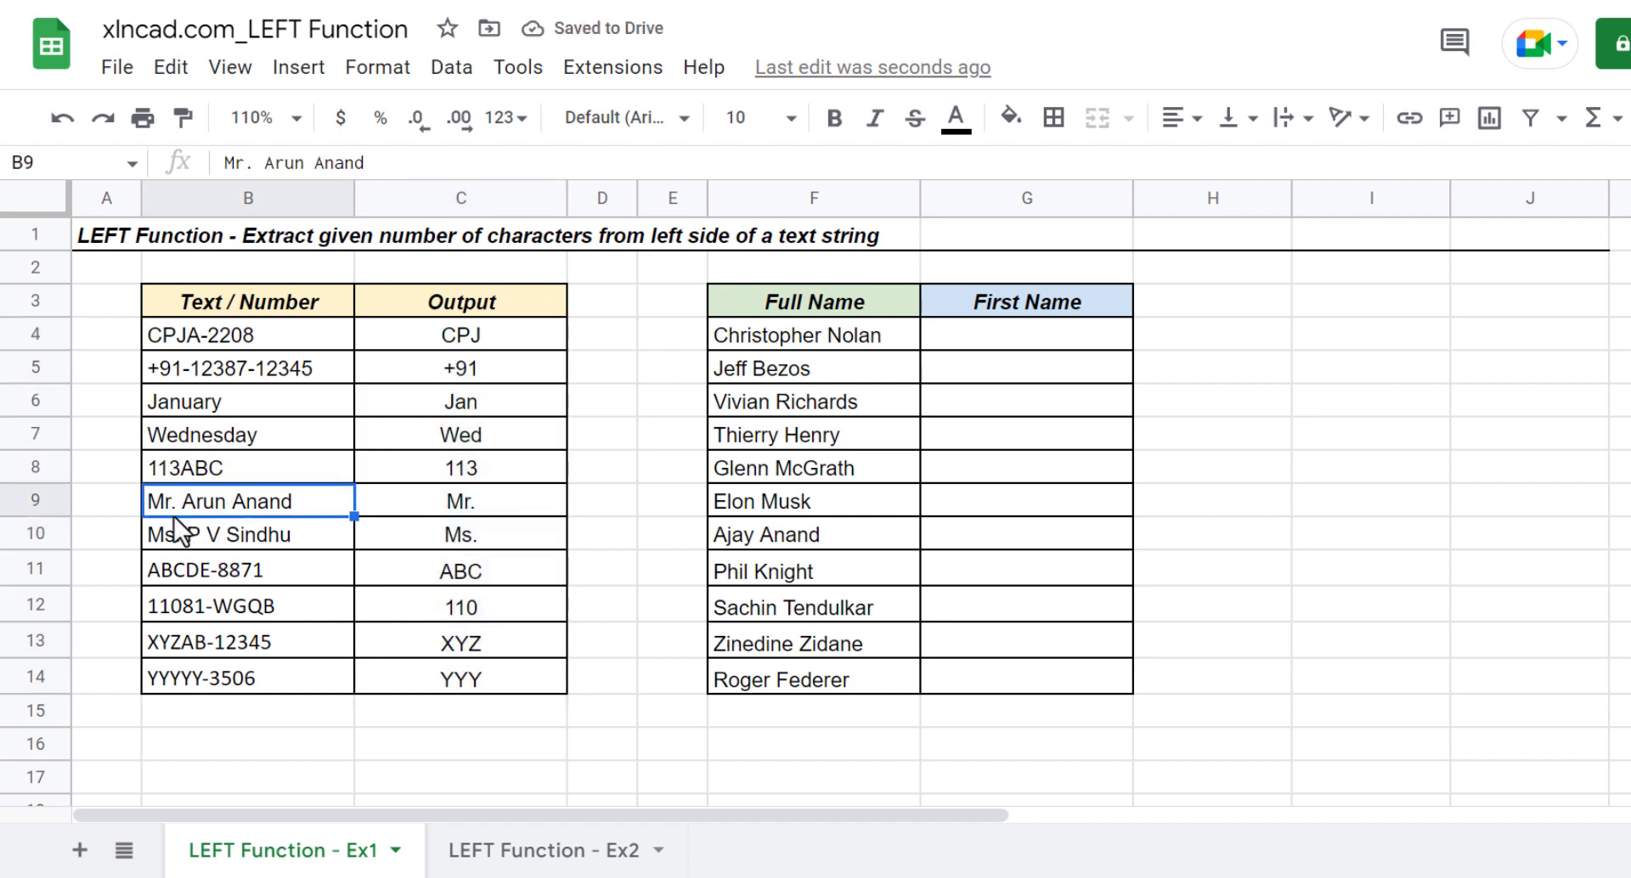
left_click(466, 436)
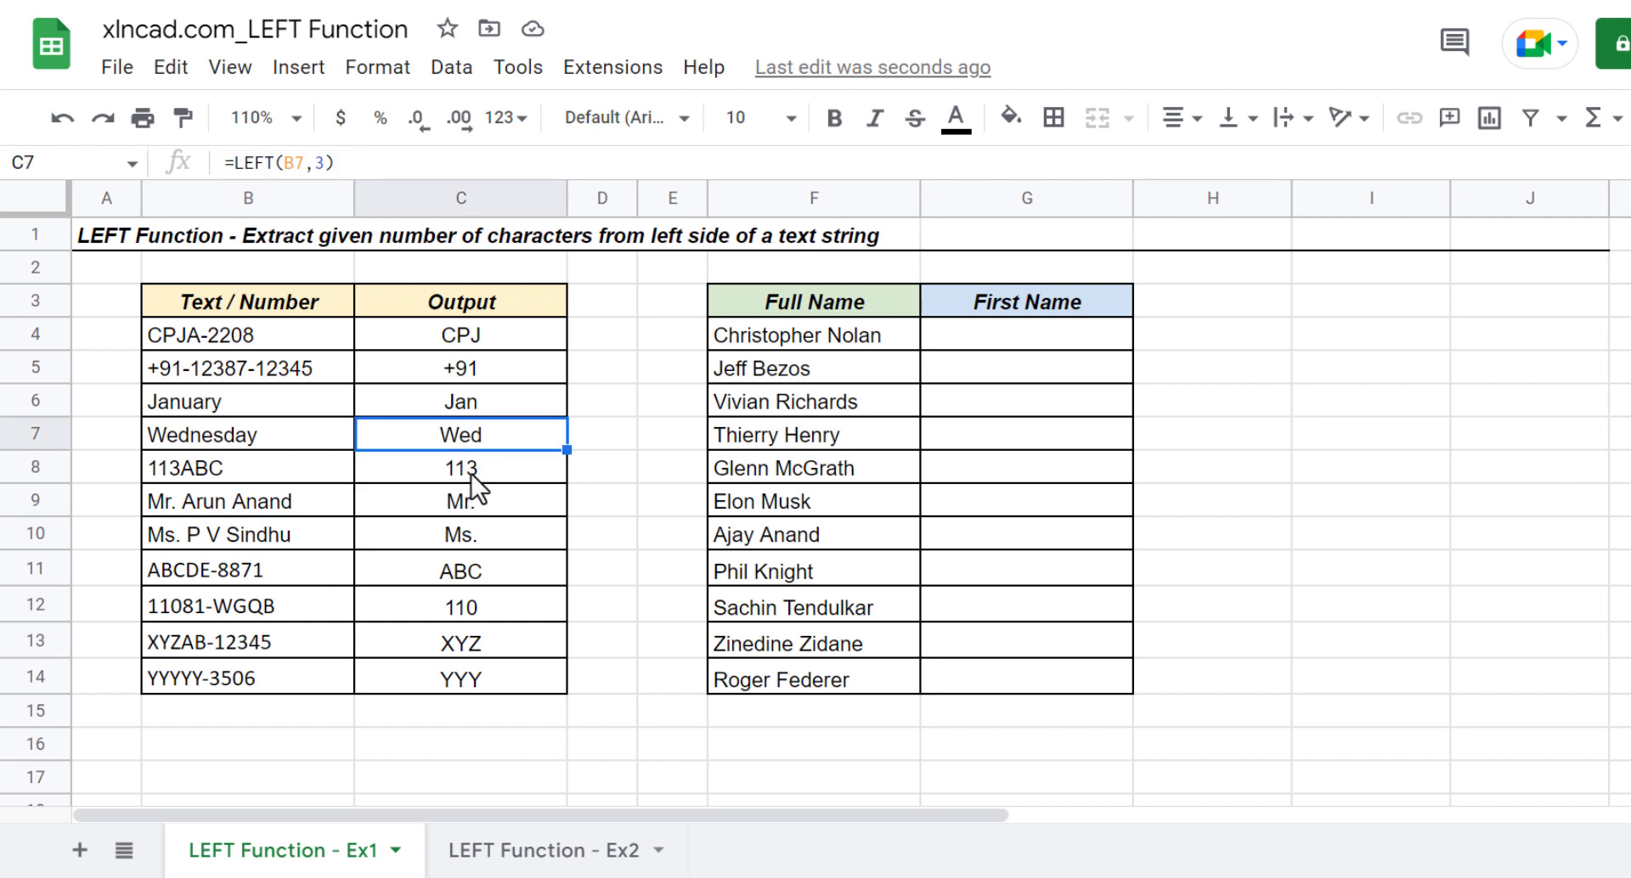
left_click(470, 472)
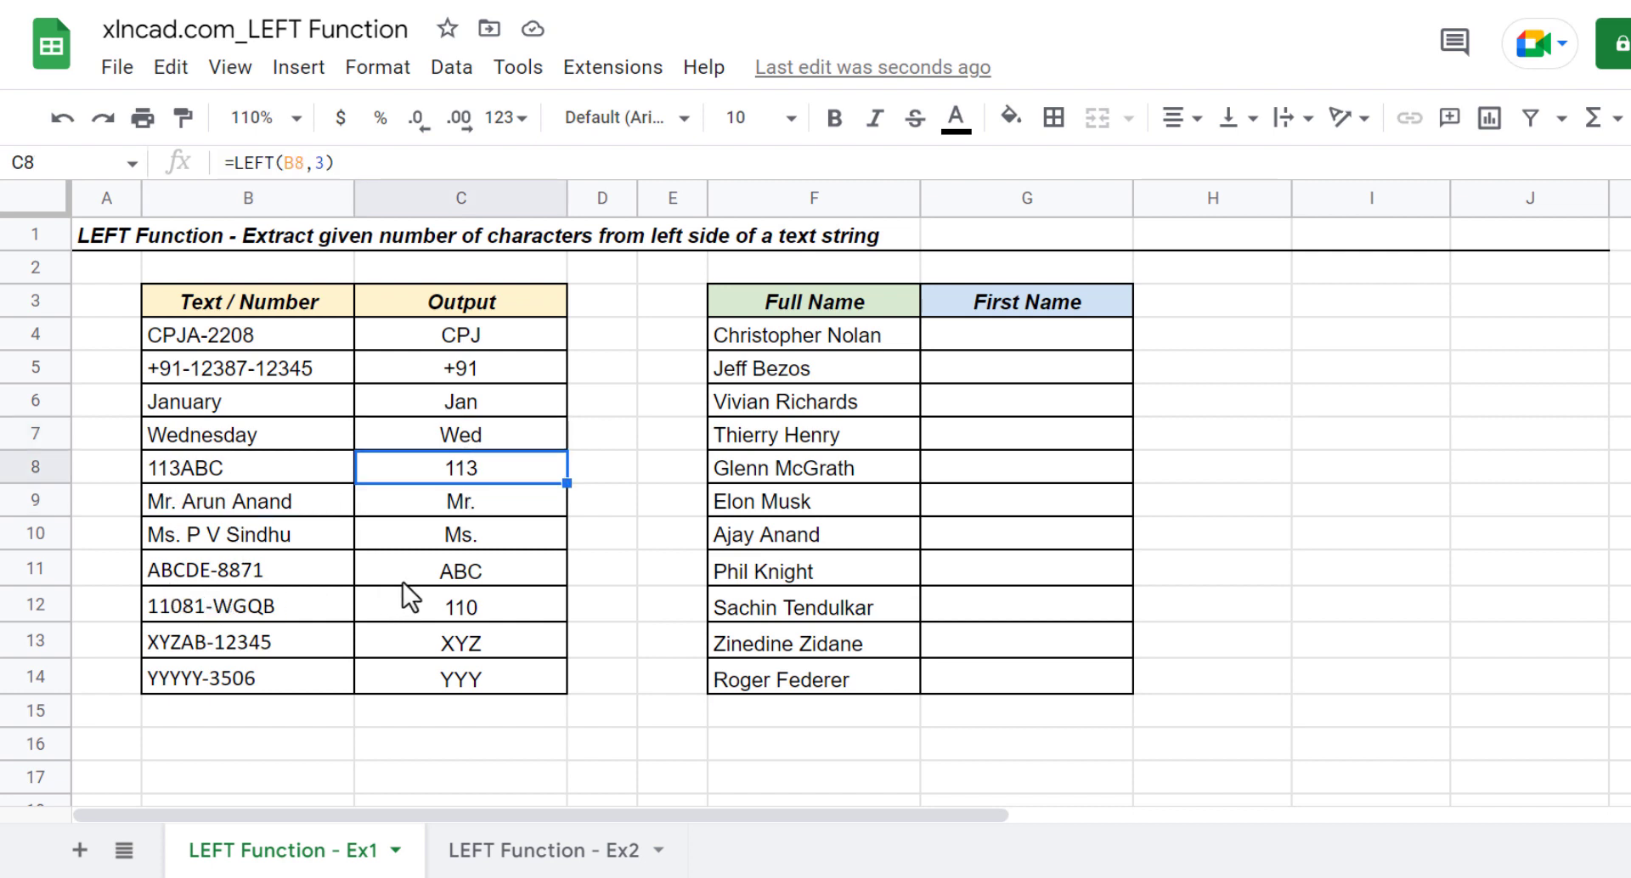
left_click(424, 578)
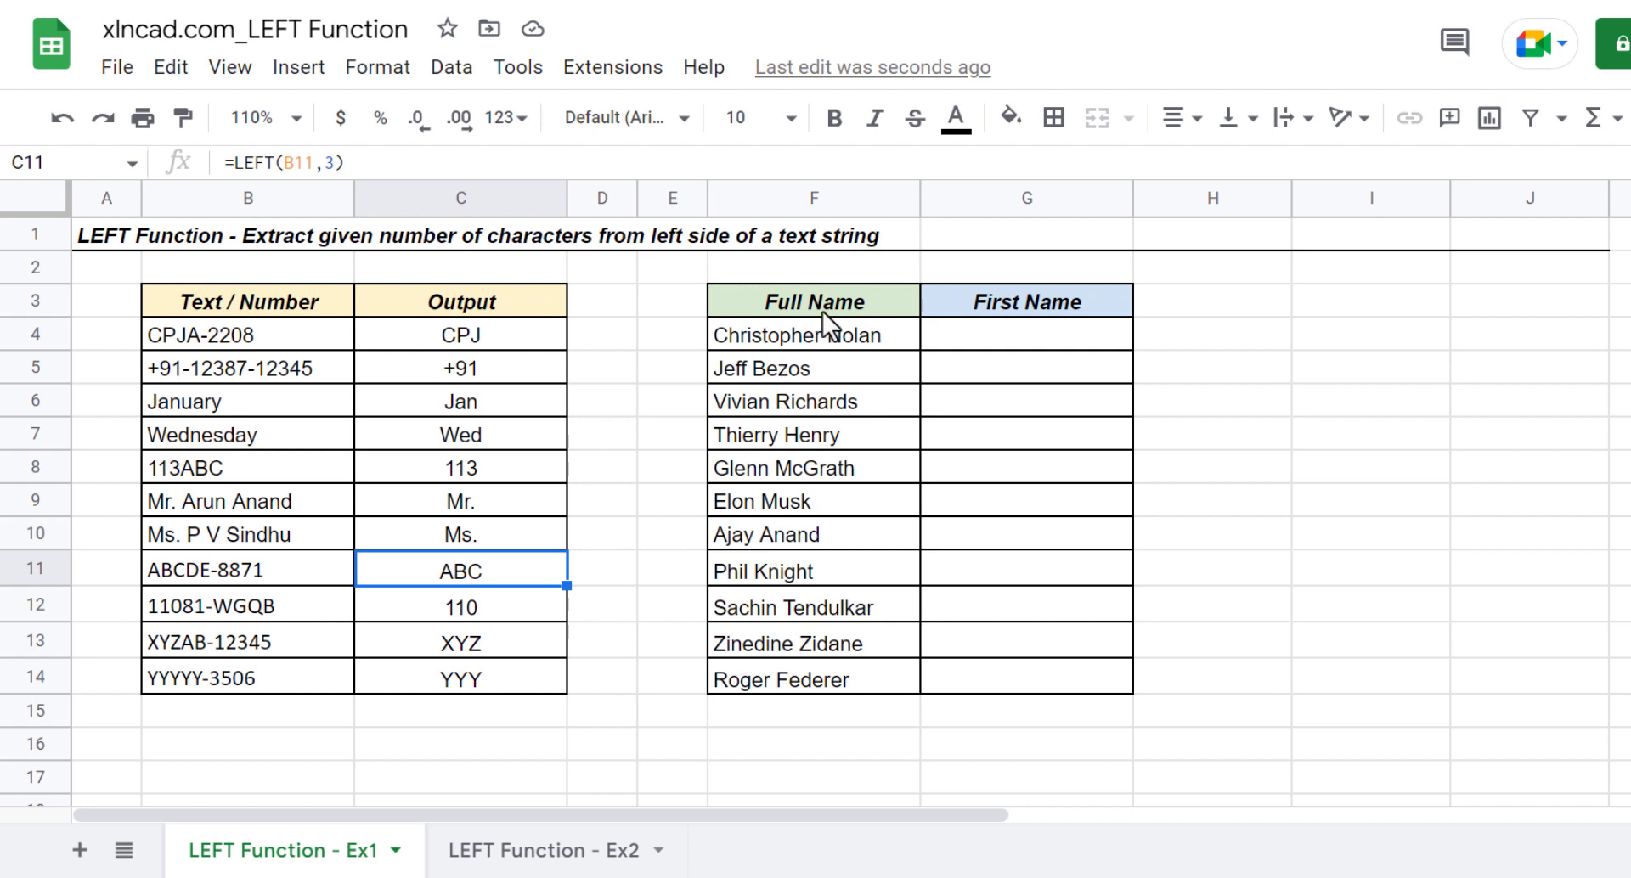
Enter the formula =LEFT(F4,FIND(" ",F4)) in G4 to extract the first name from the full name in F4.
left_click(995, 331)
type("=")
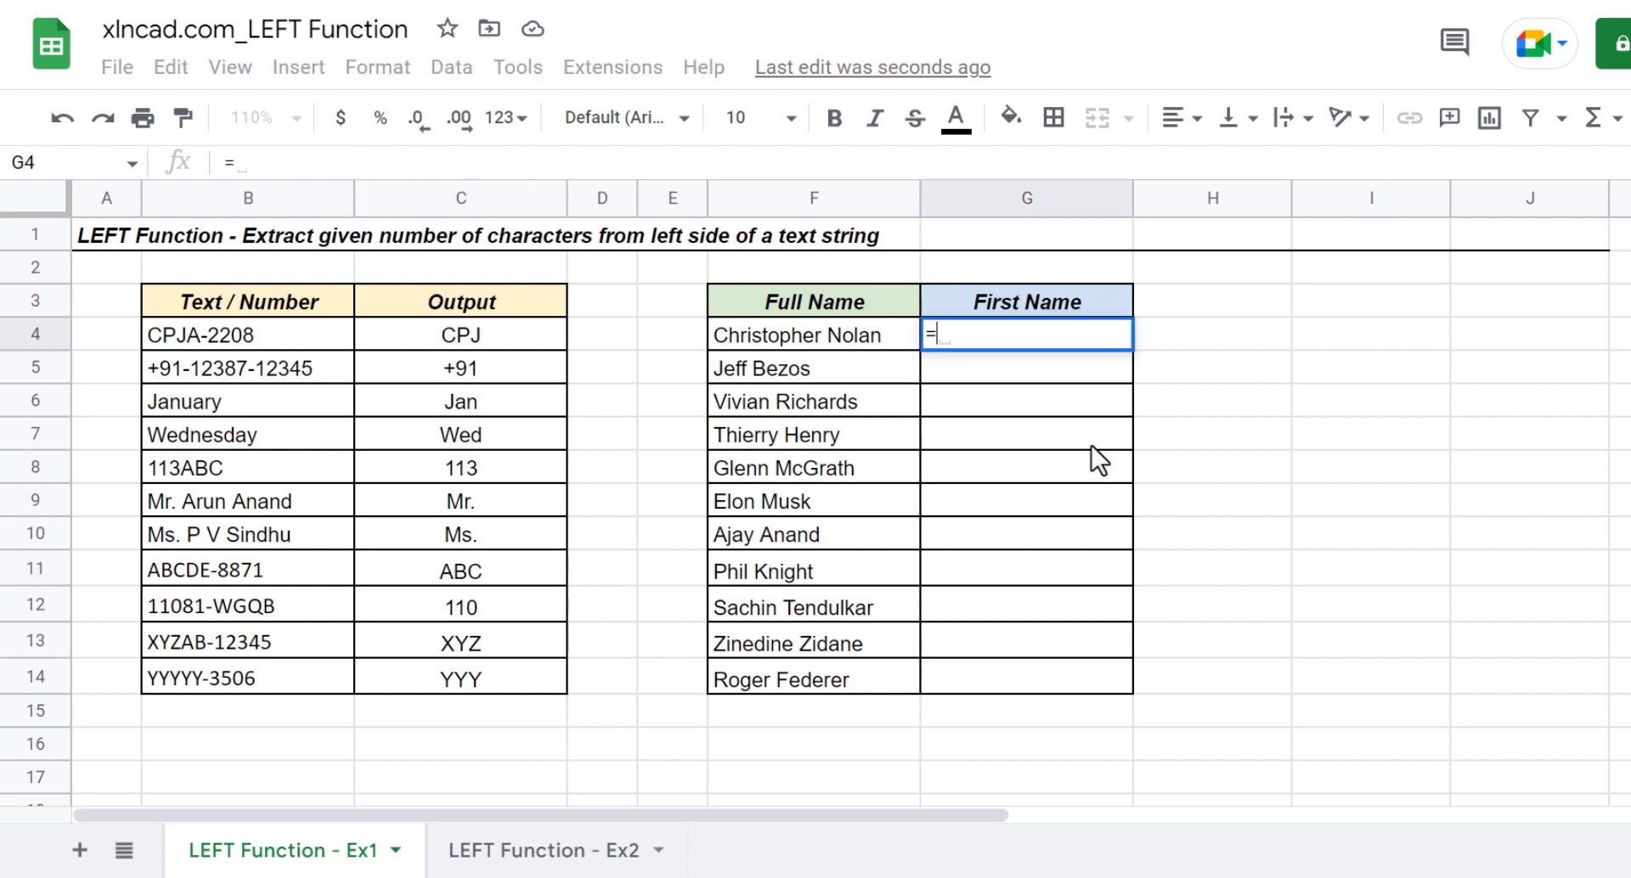
type("LEFT")
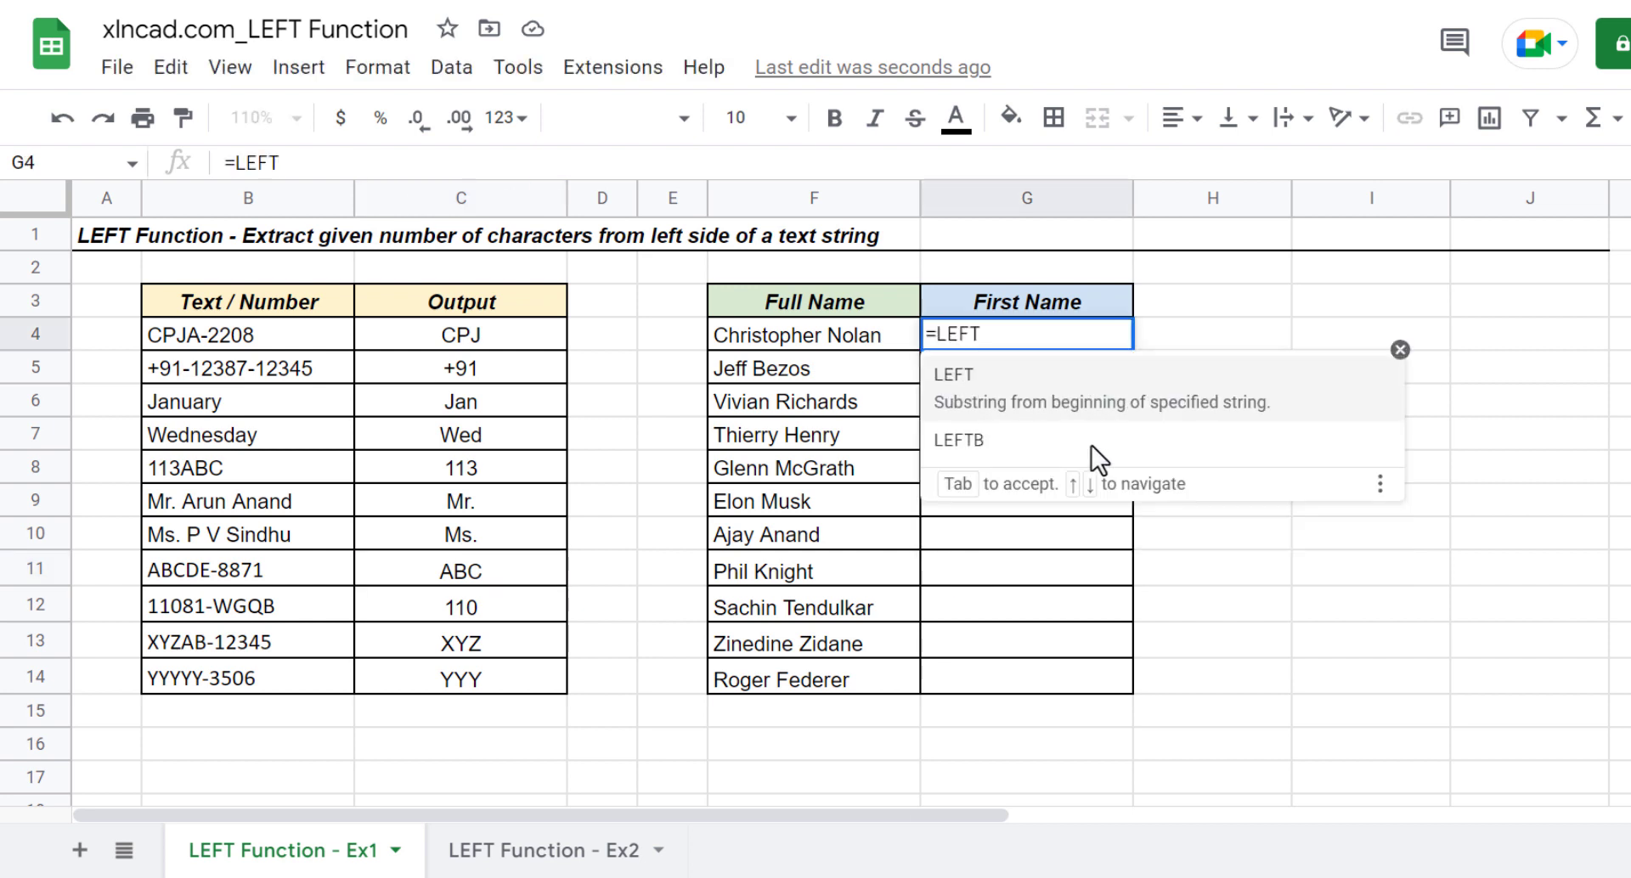
type("(")
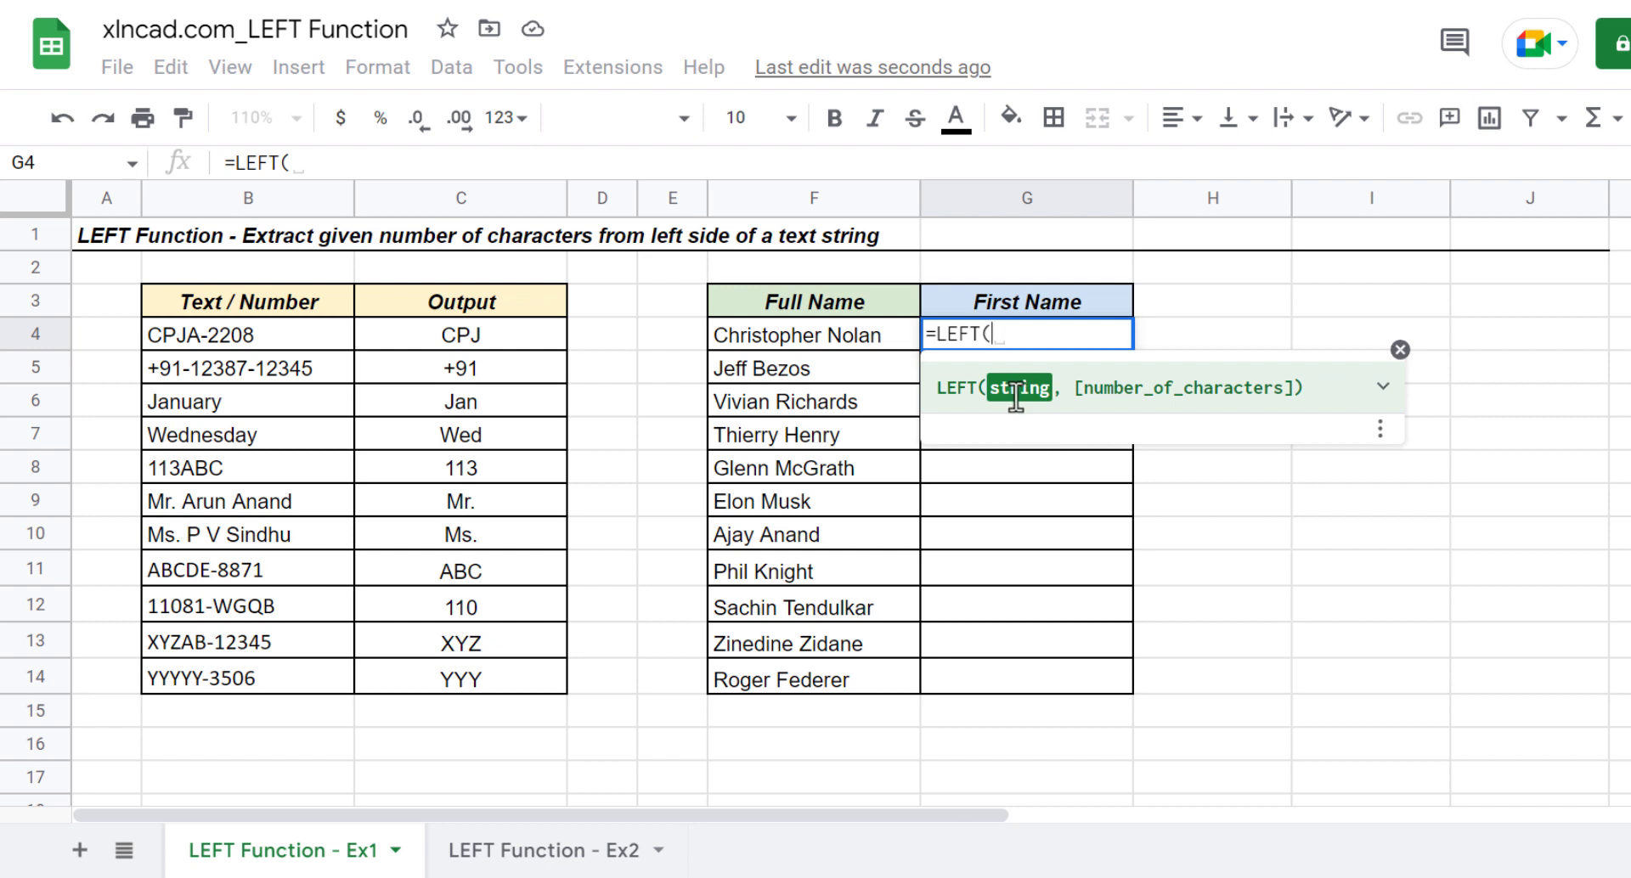
left_click(823, 335)
type(",")
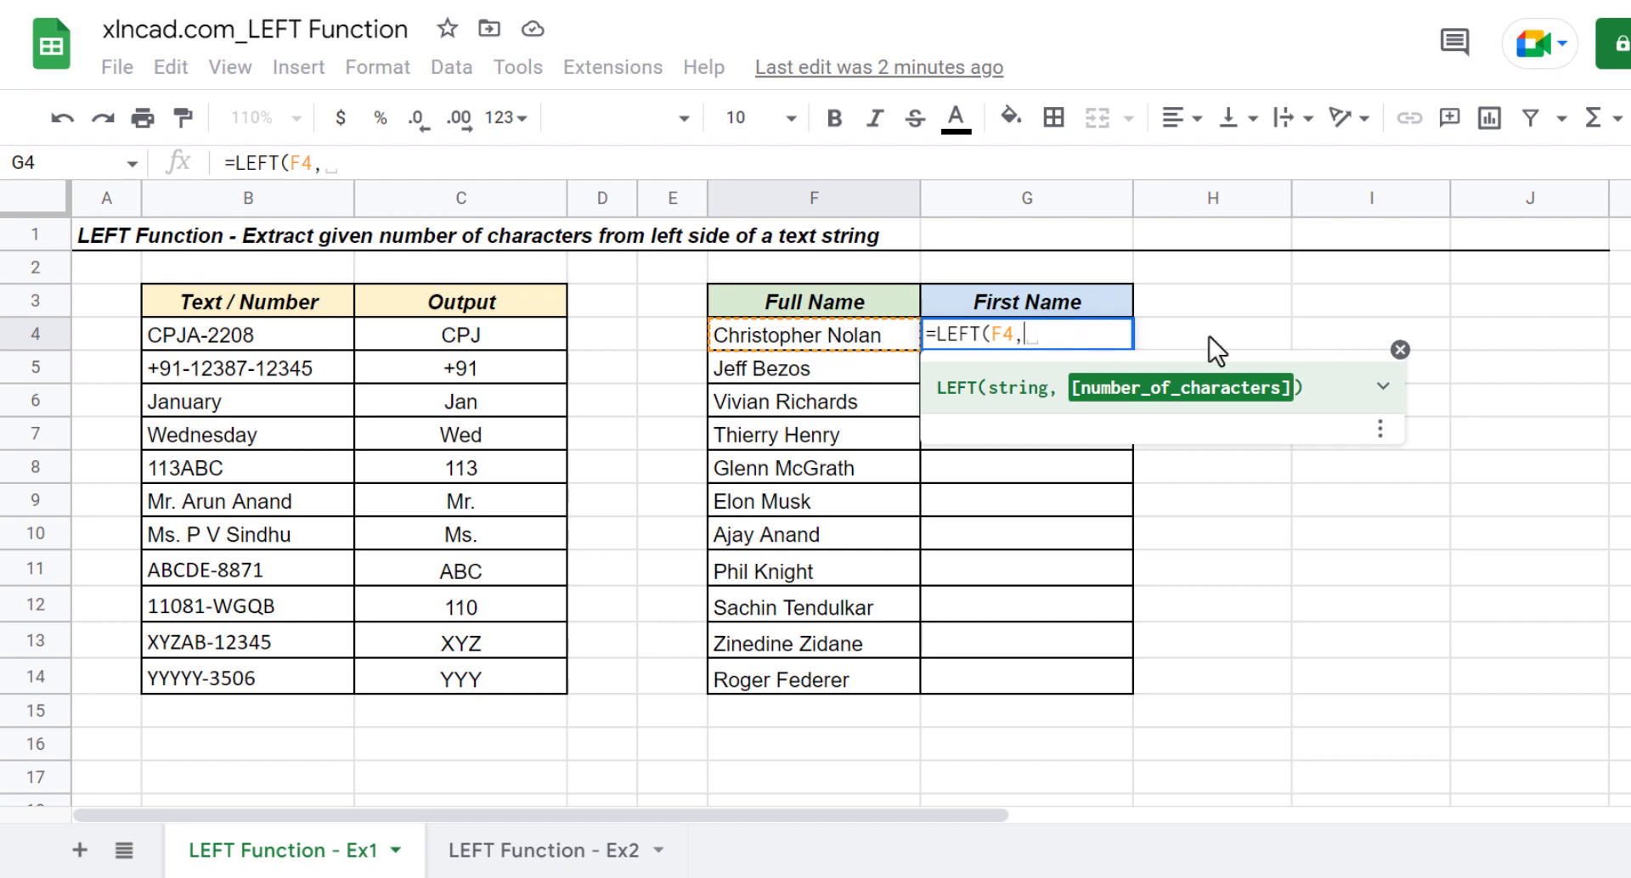
type("FIND")
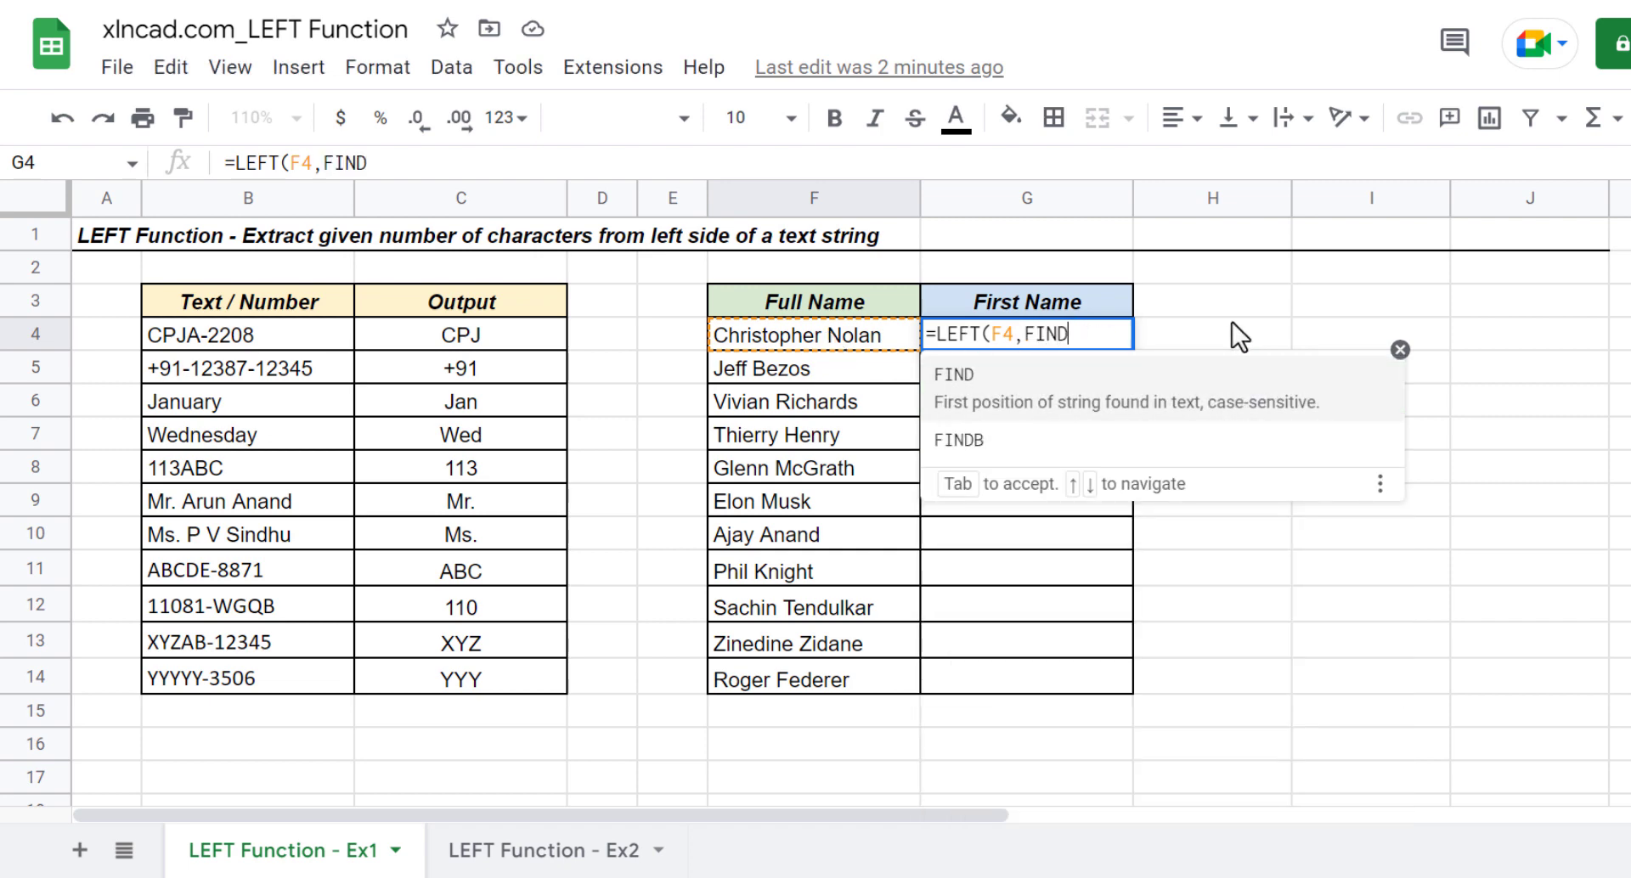
type("(")
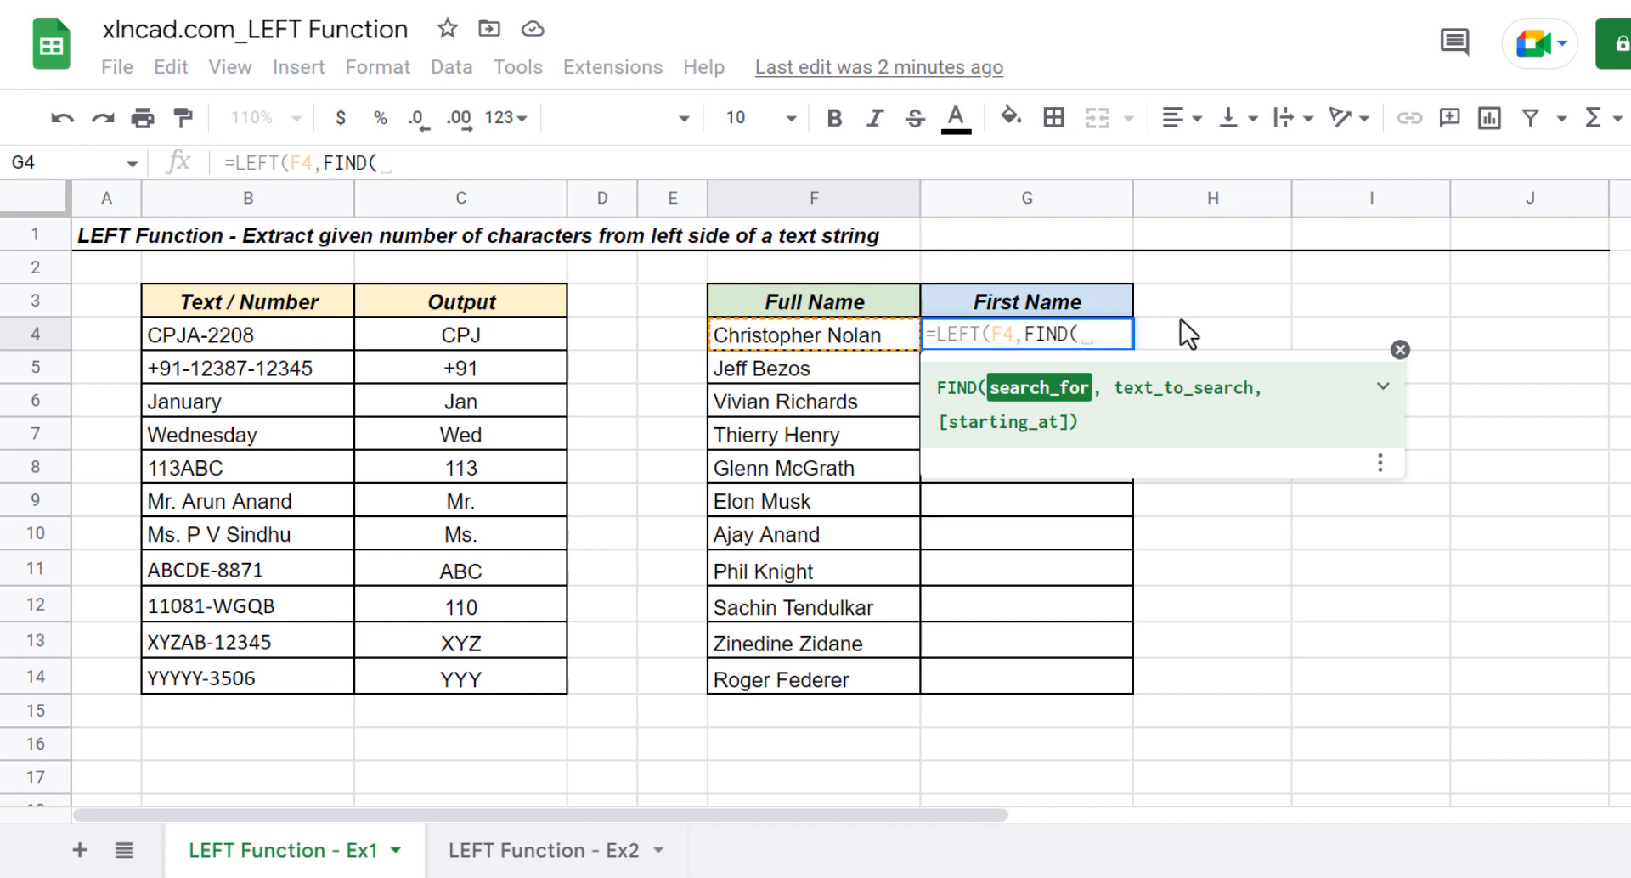
type("\" \"")
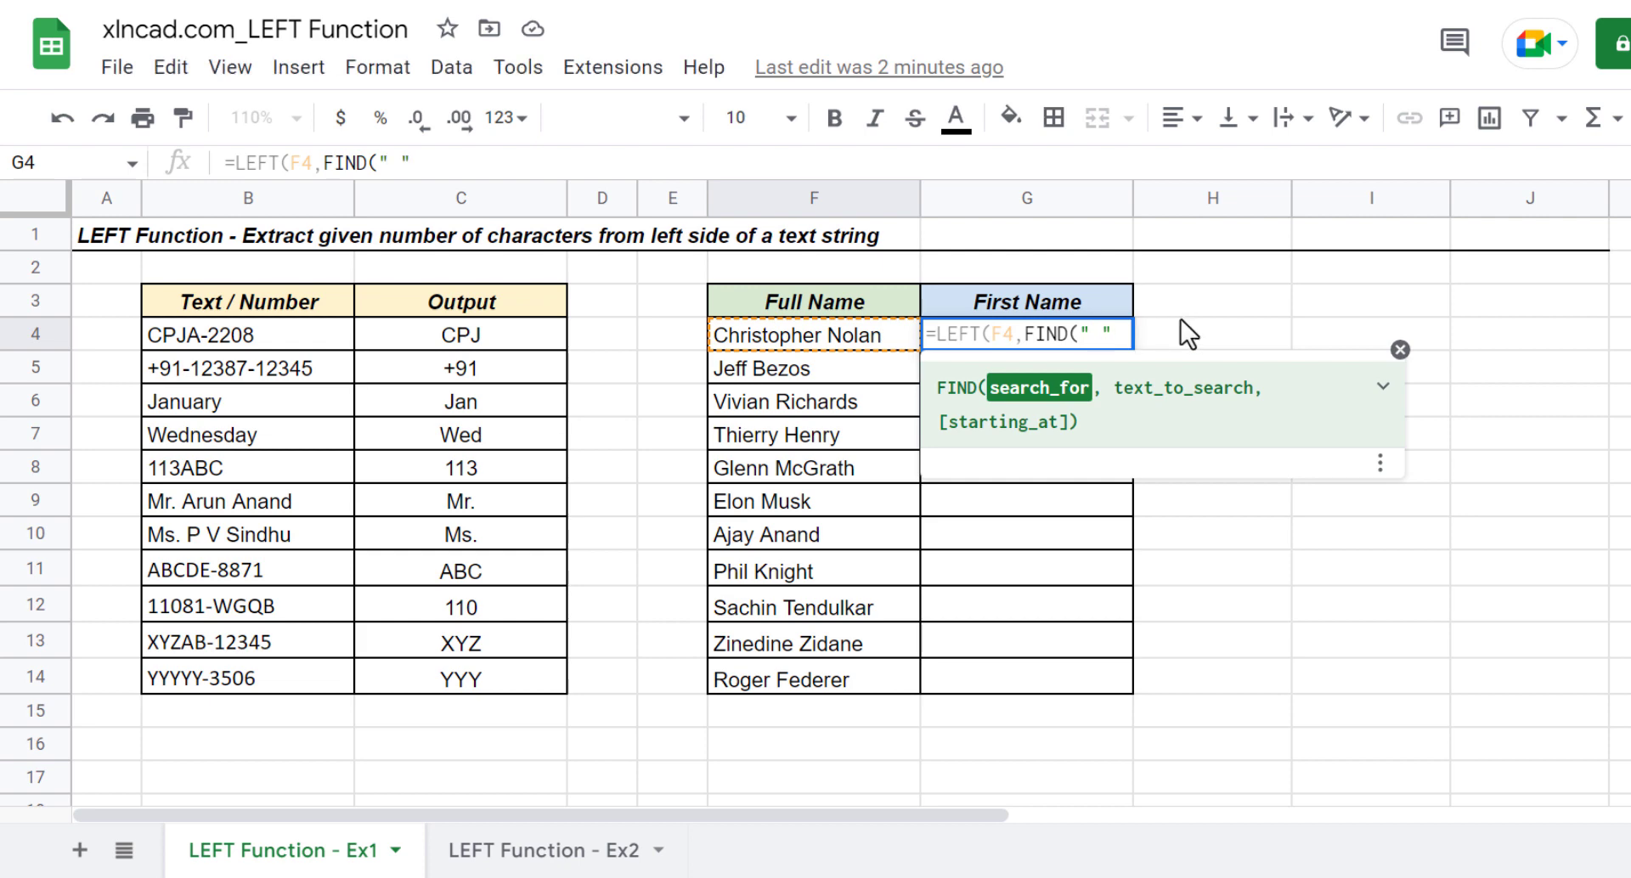
type(",")
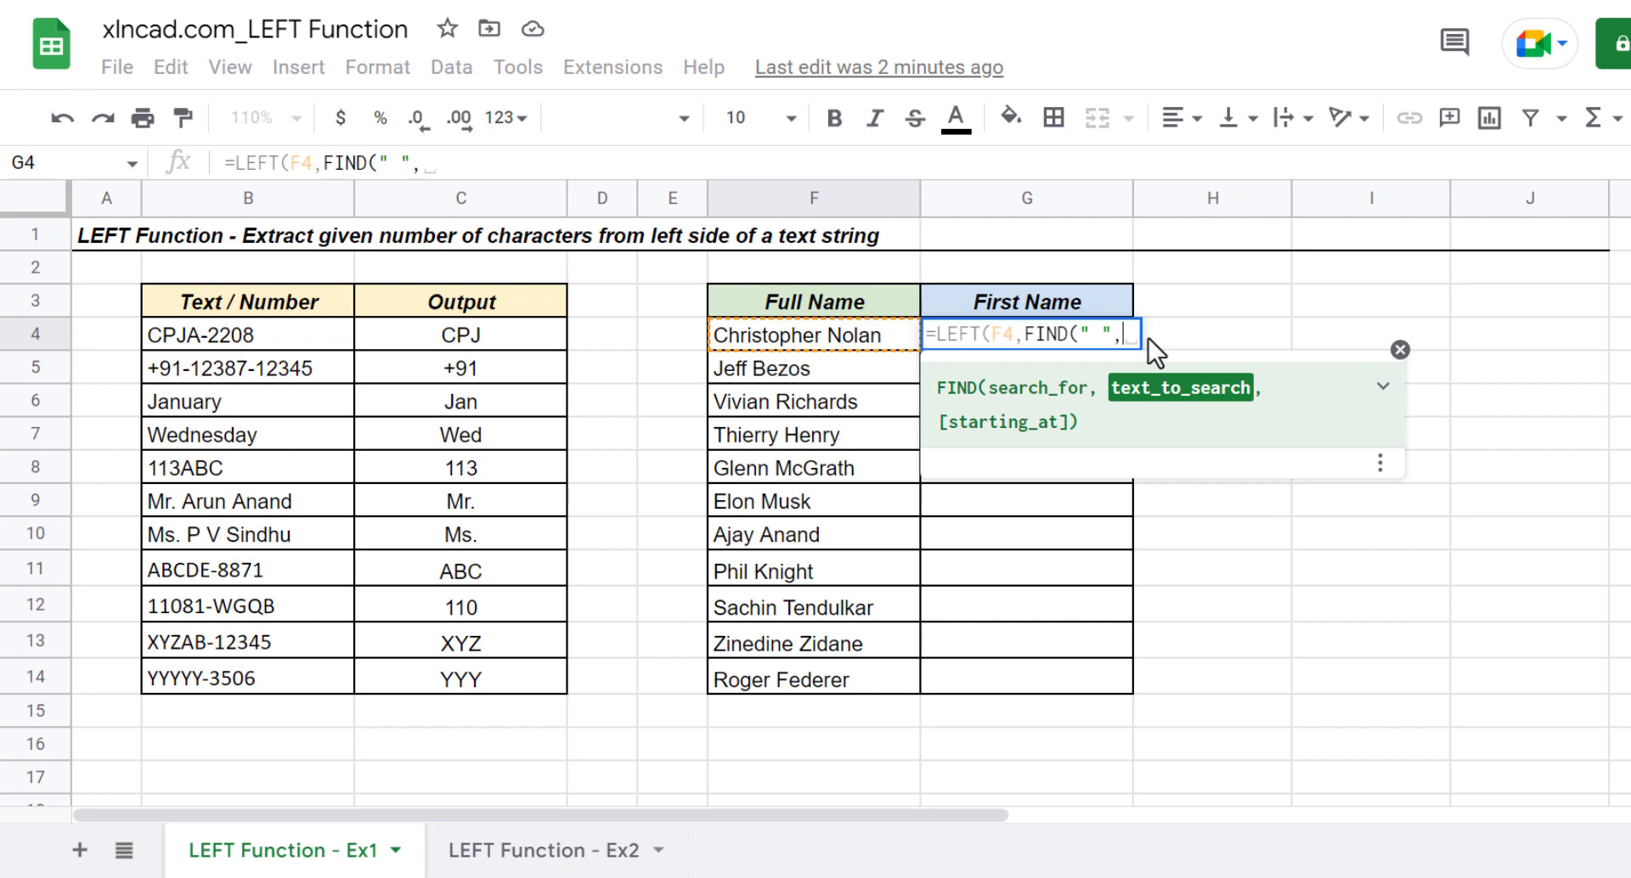
left_click(843, 333)
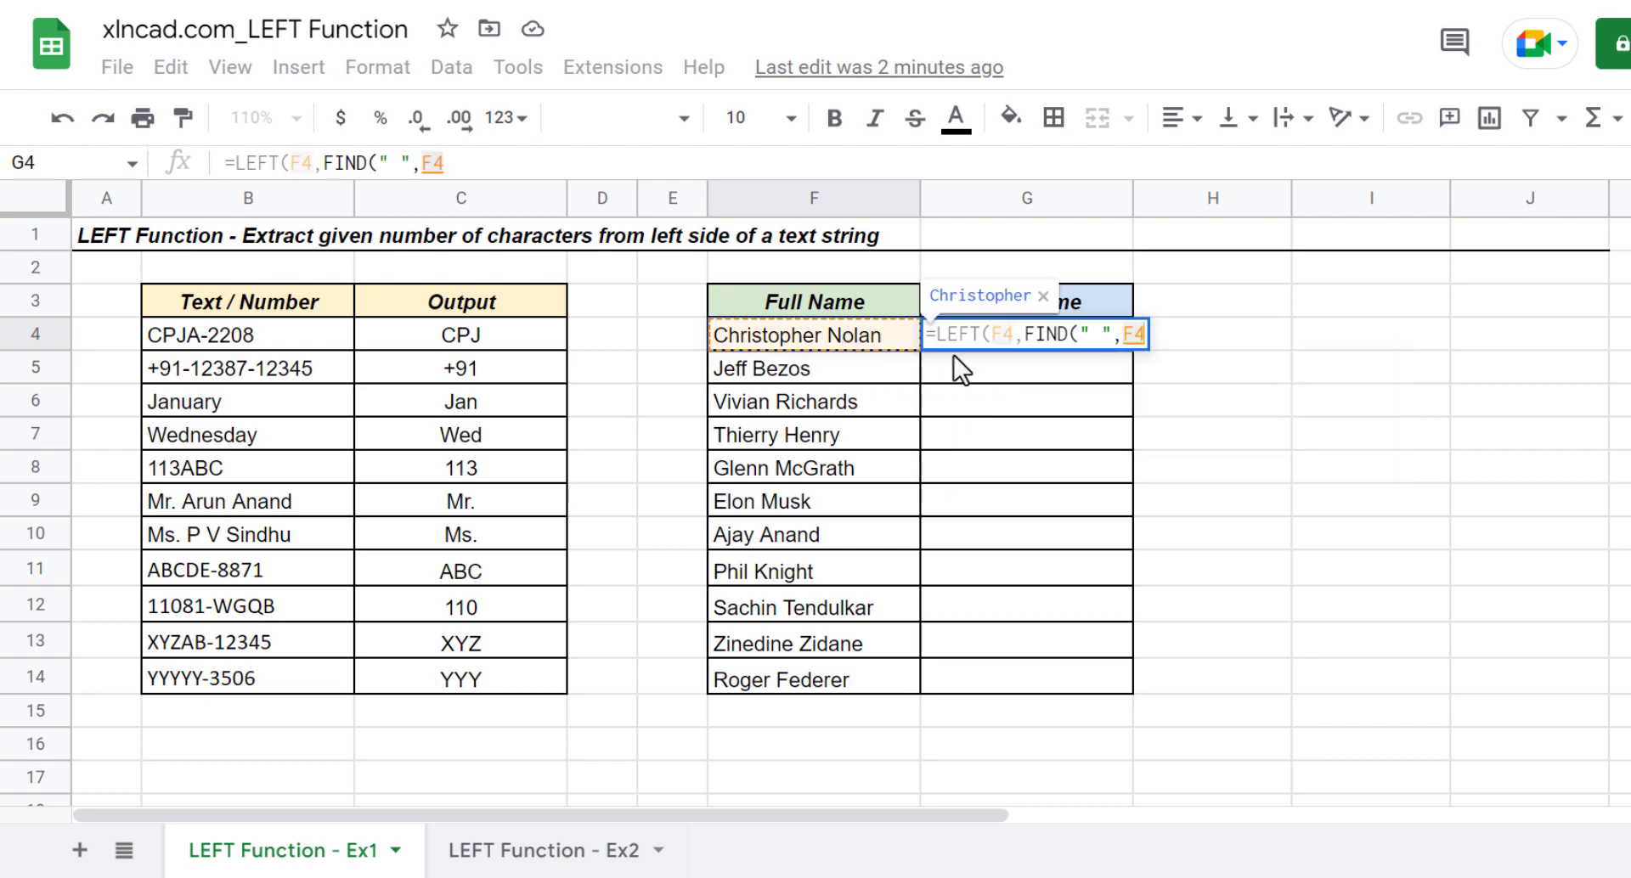
type("))")
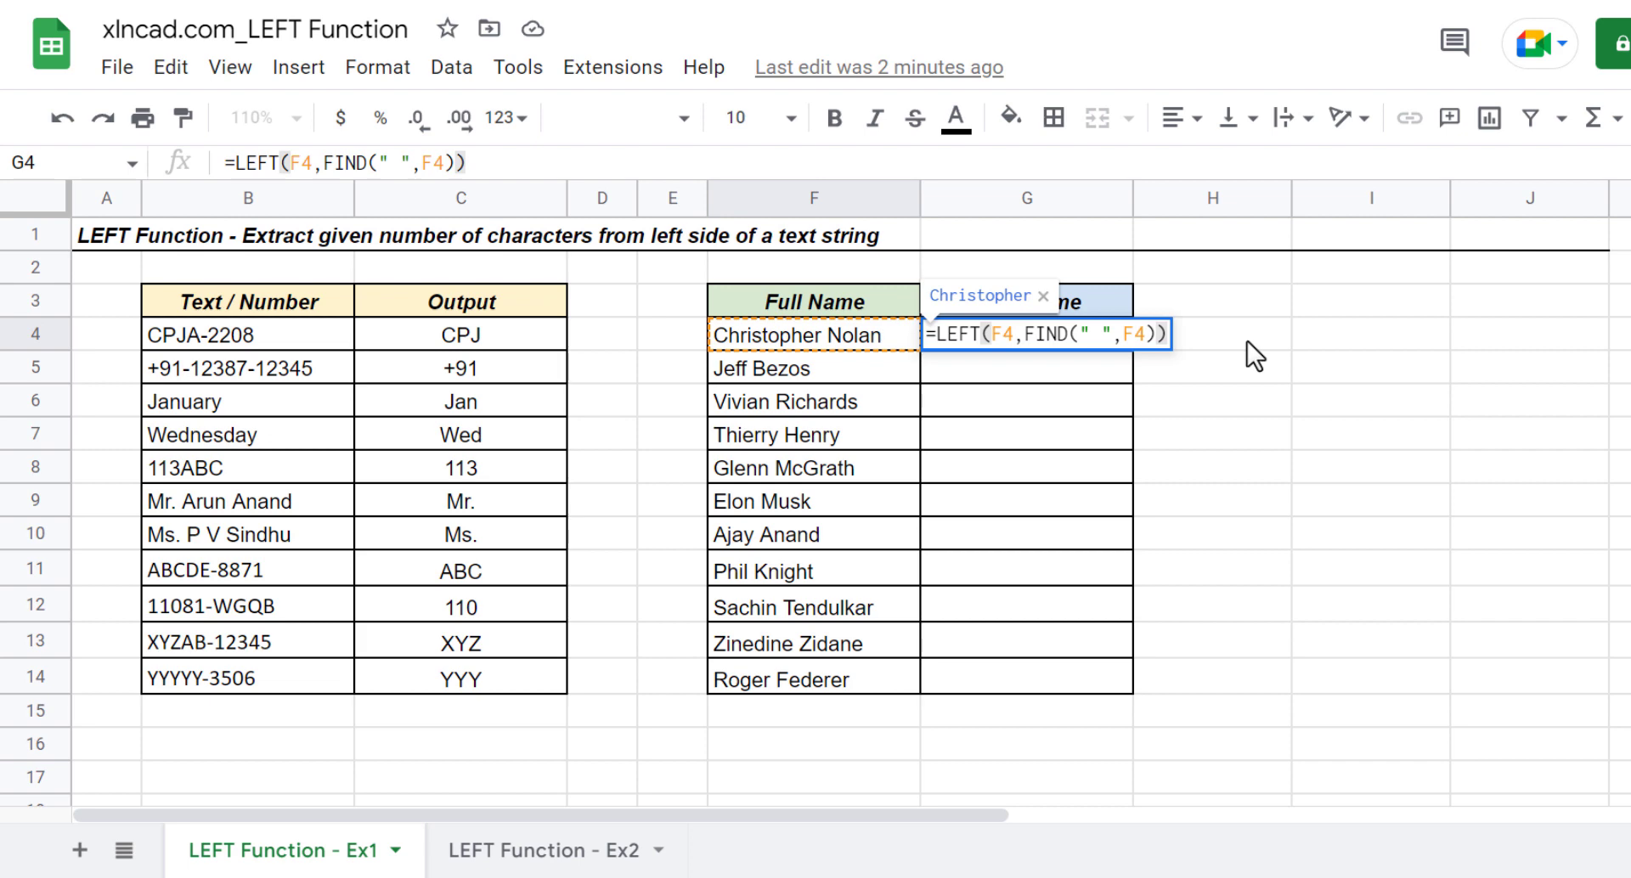
key("Return")
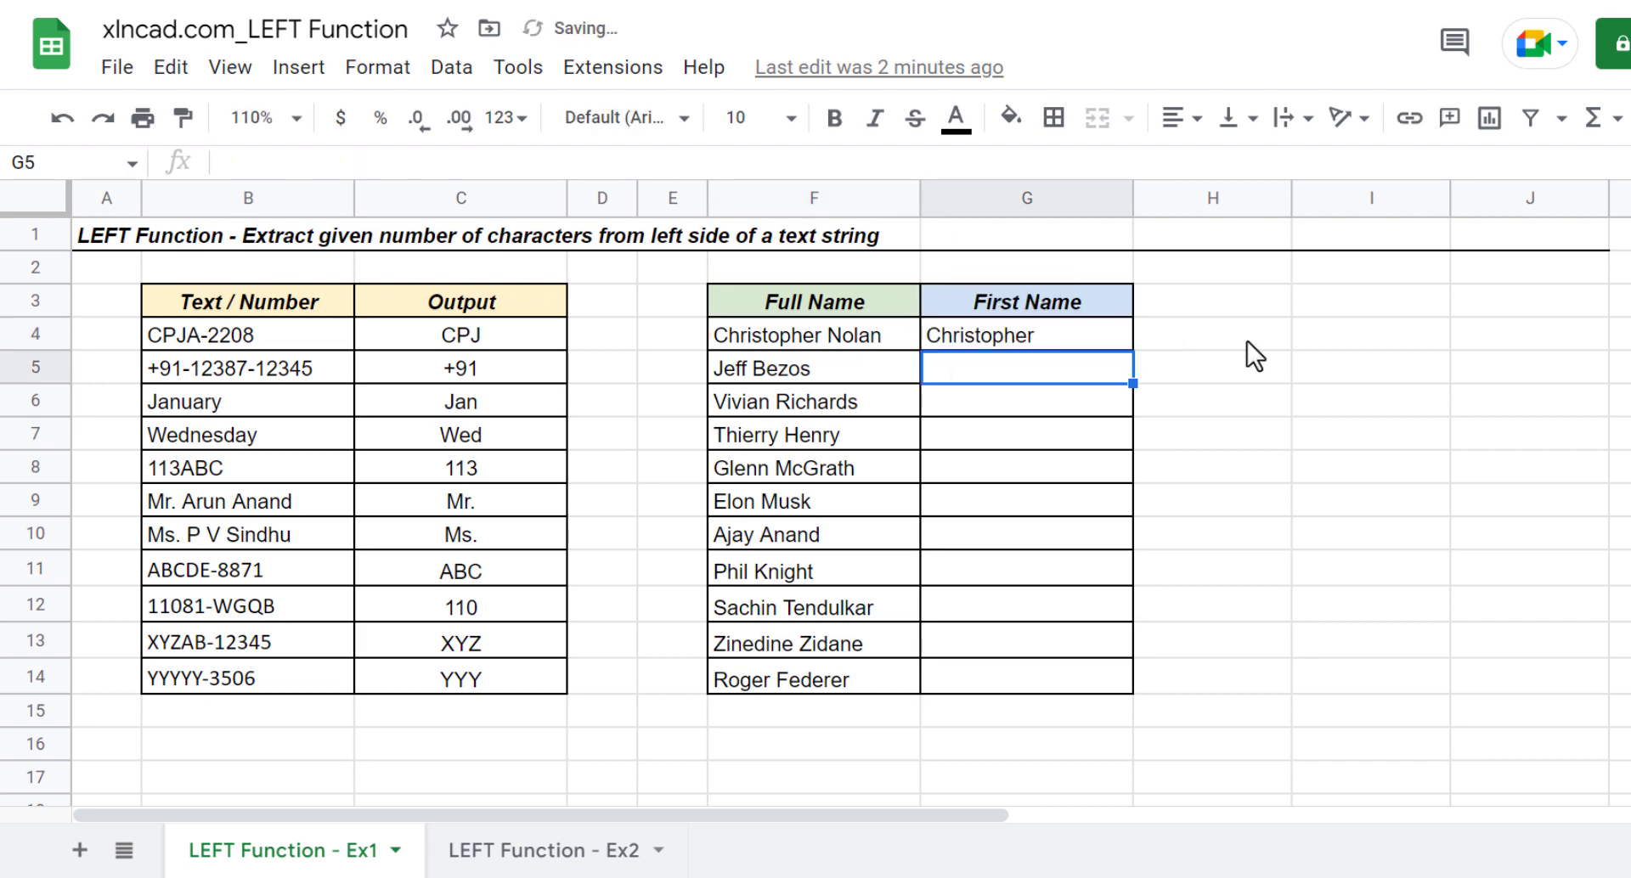
Fill the G4 formula down the First Name column through G14 and check several rows against the full names.
left_click(828, 331)
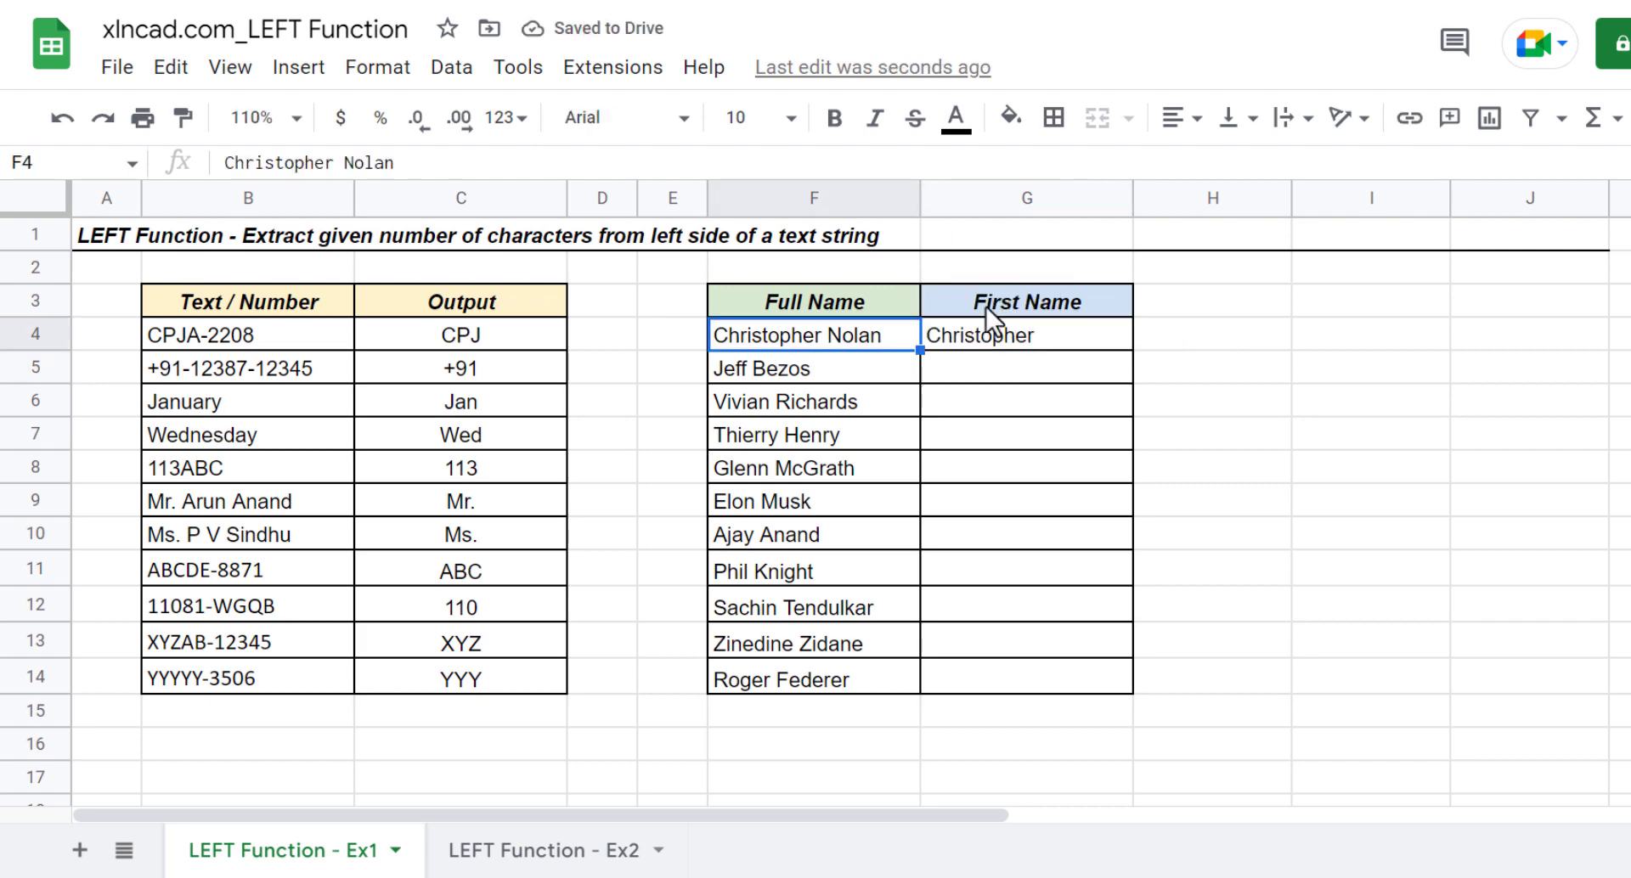
left_click(1093, 333)
left_click_drag(1135, 352, 1139, 683)
left_click(790, 508)
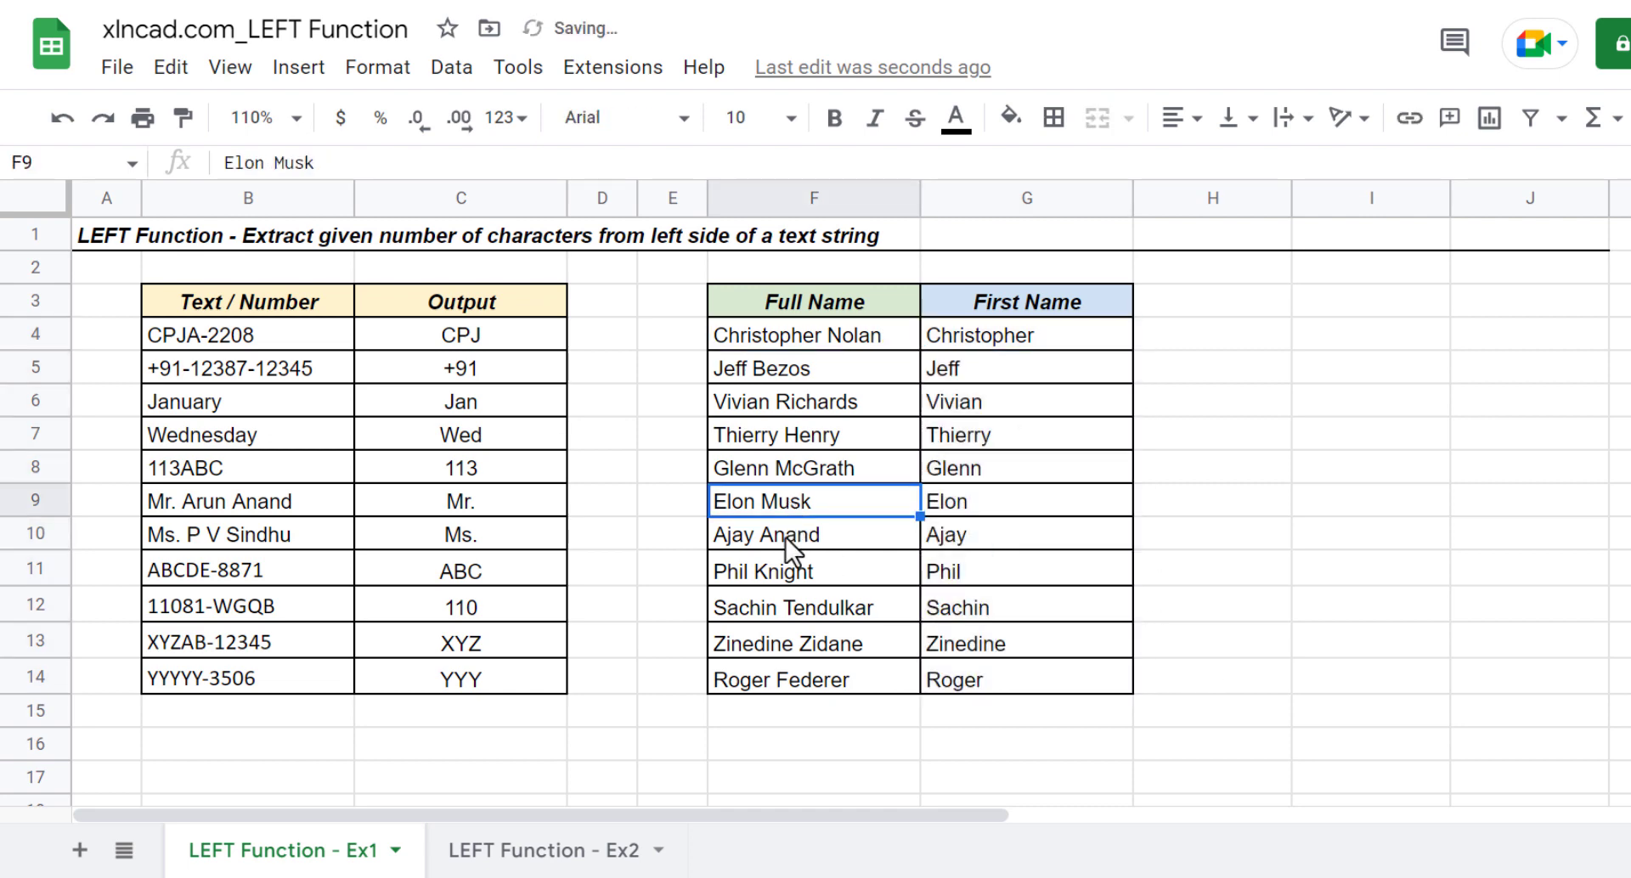
left_click(789, 572)
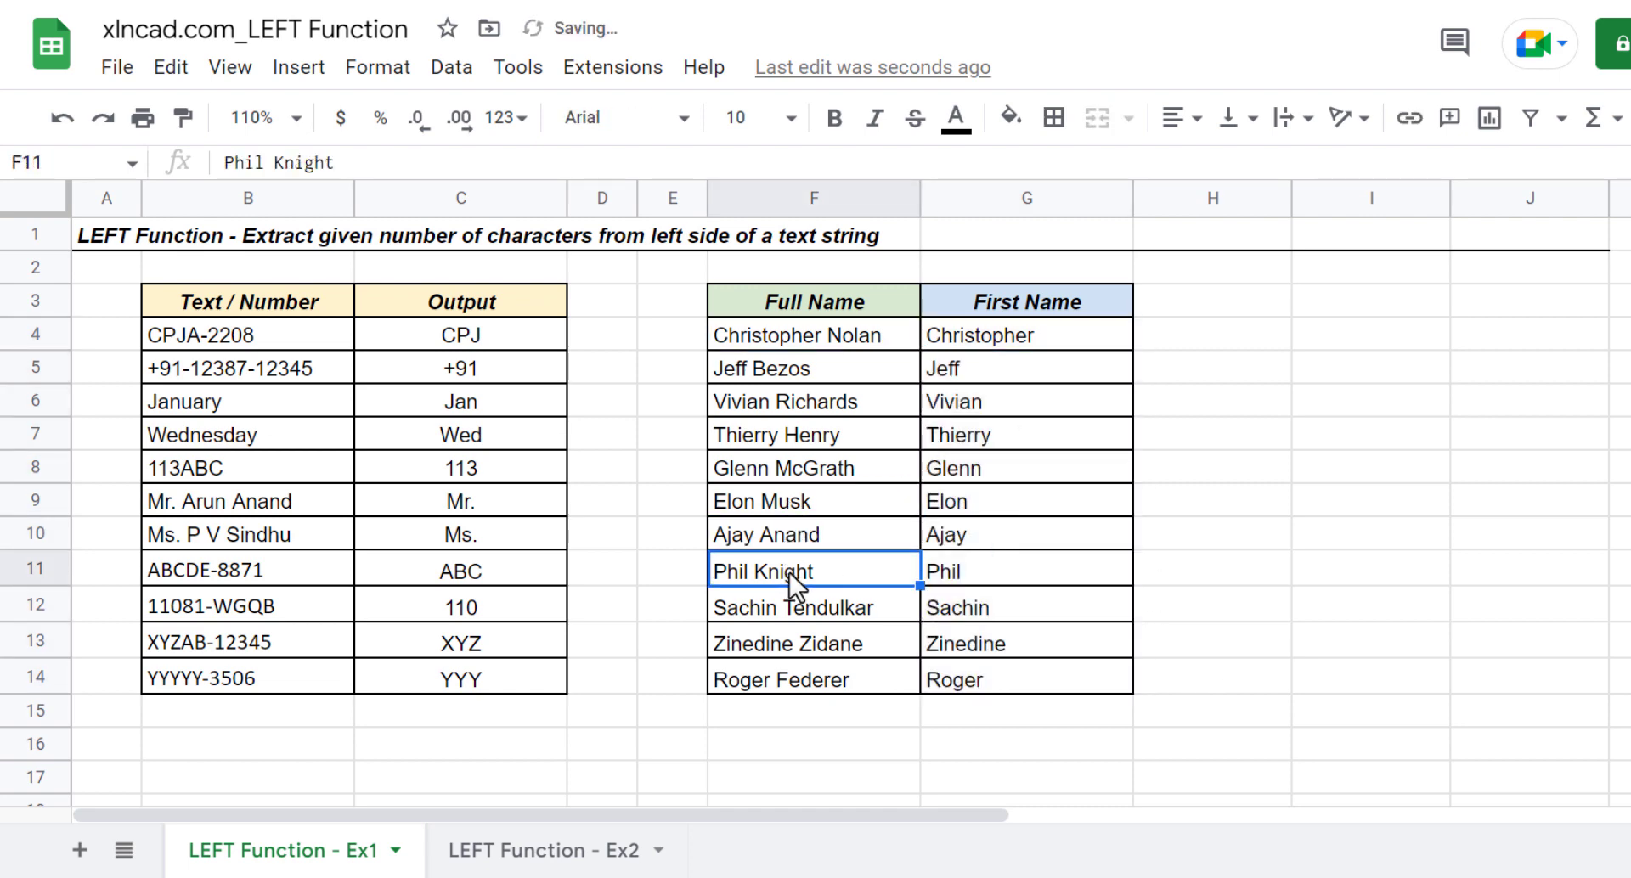
left_click(1015, 640)
left_click(1032, 678)
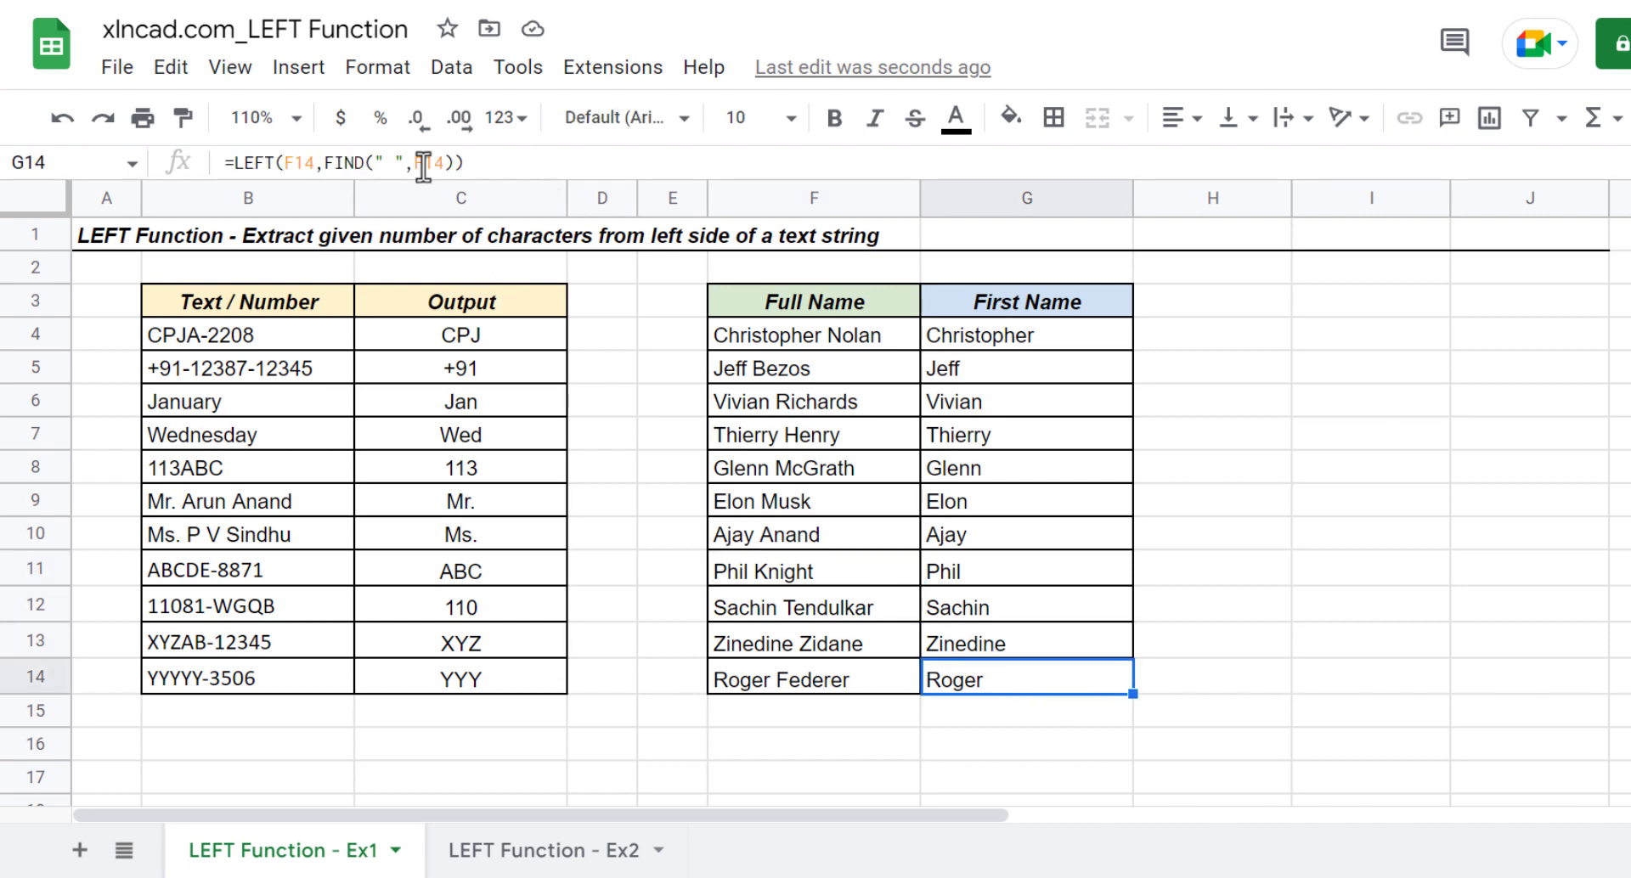
Open the LEFT Function - Ex2 sheet and examine the Distance entries in D5 through D8.
left_click(535, 849)
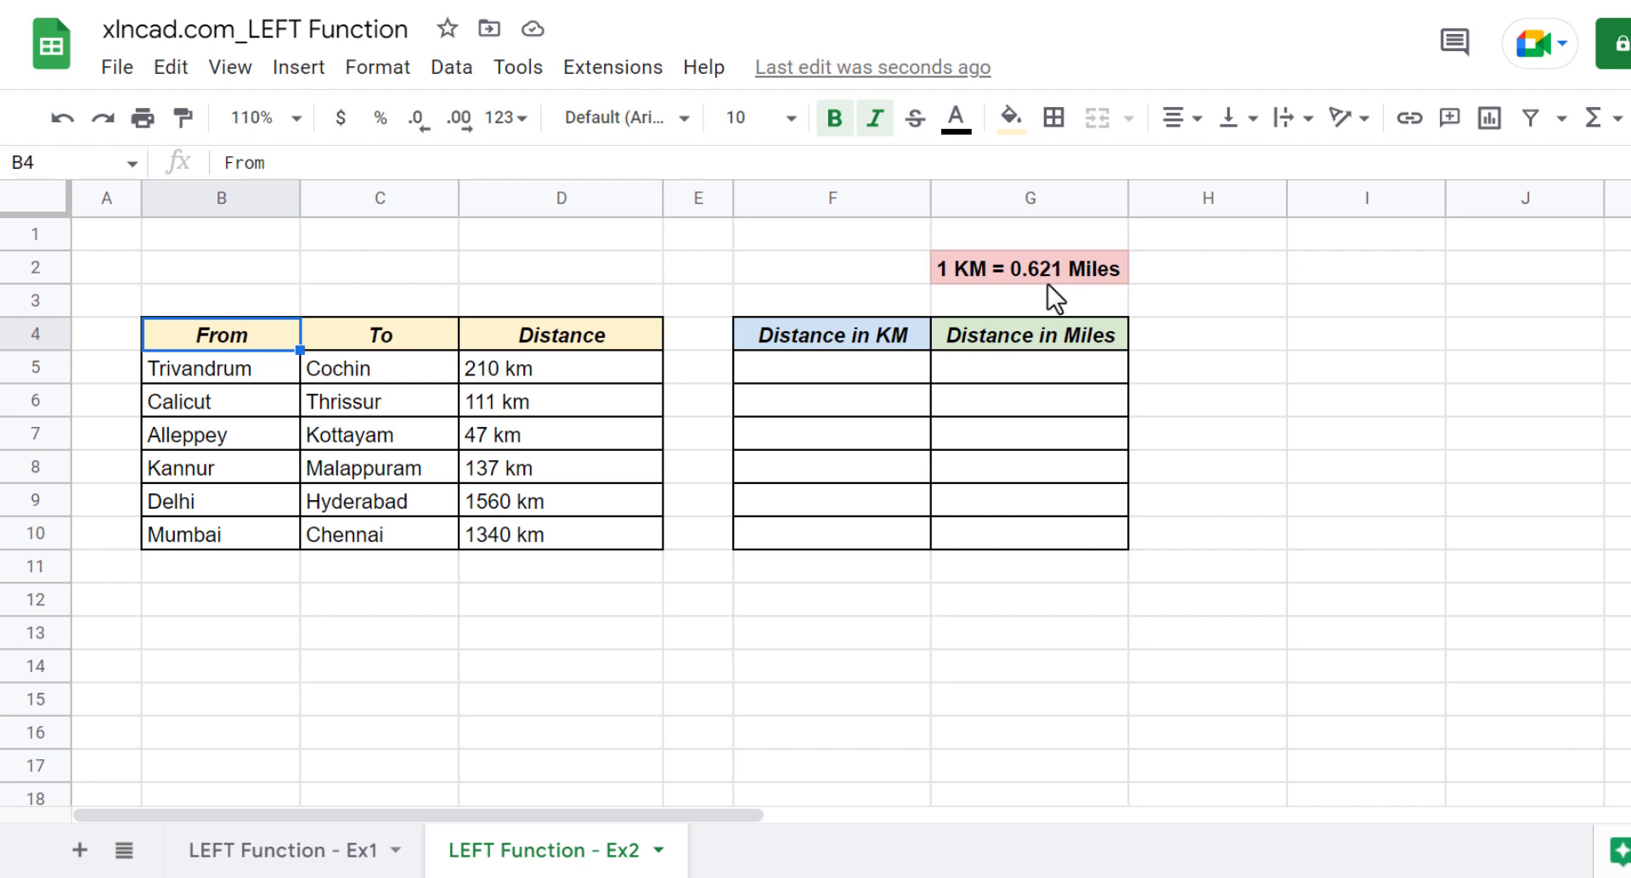
left_click(544, 370)
left_click(538, 404)
left_click(538, 442)
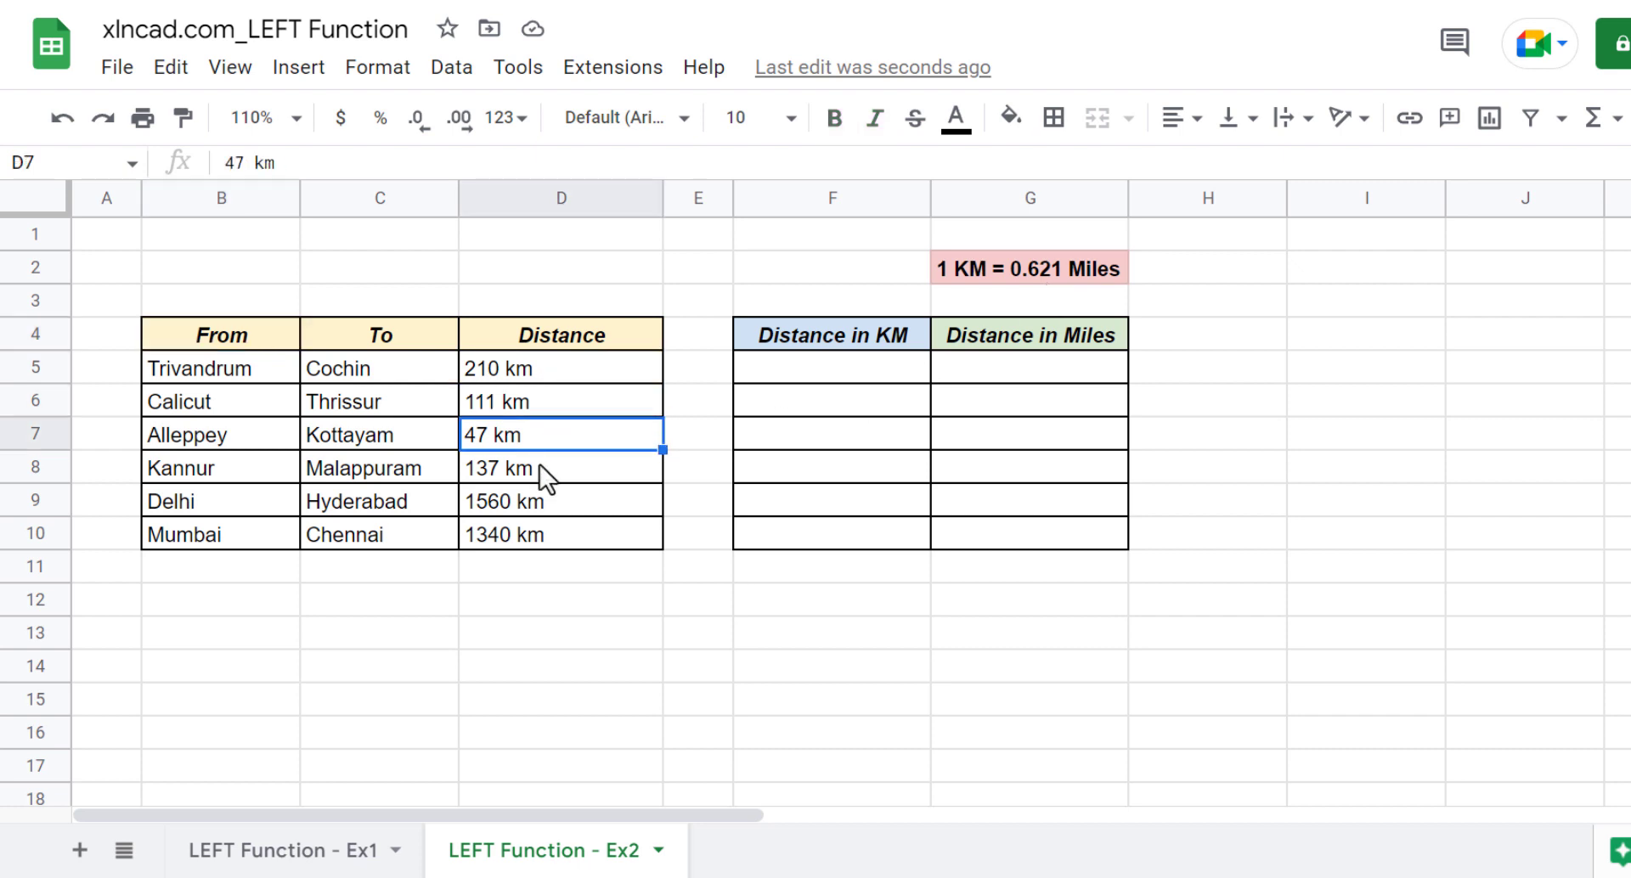
left_click(538, 467)
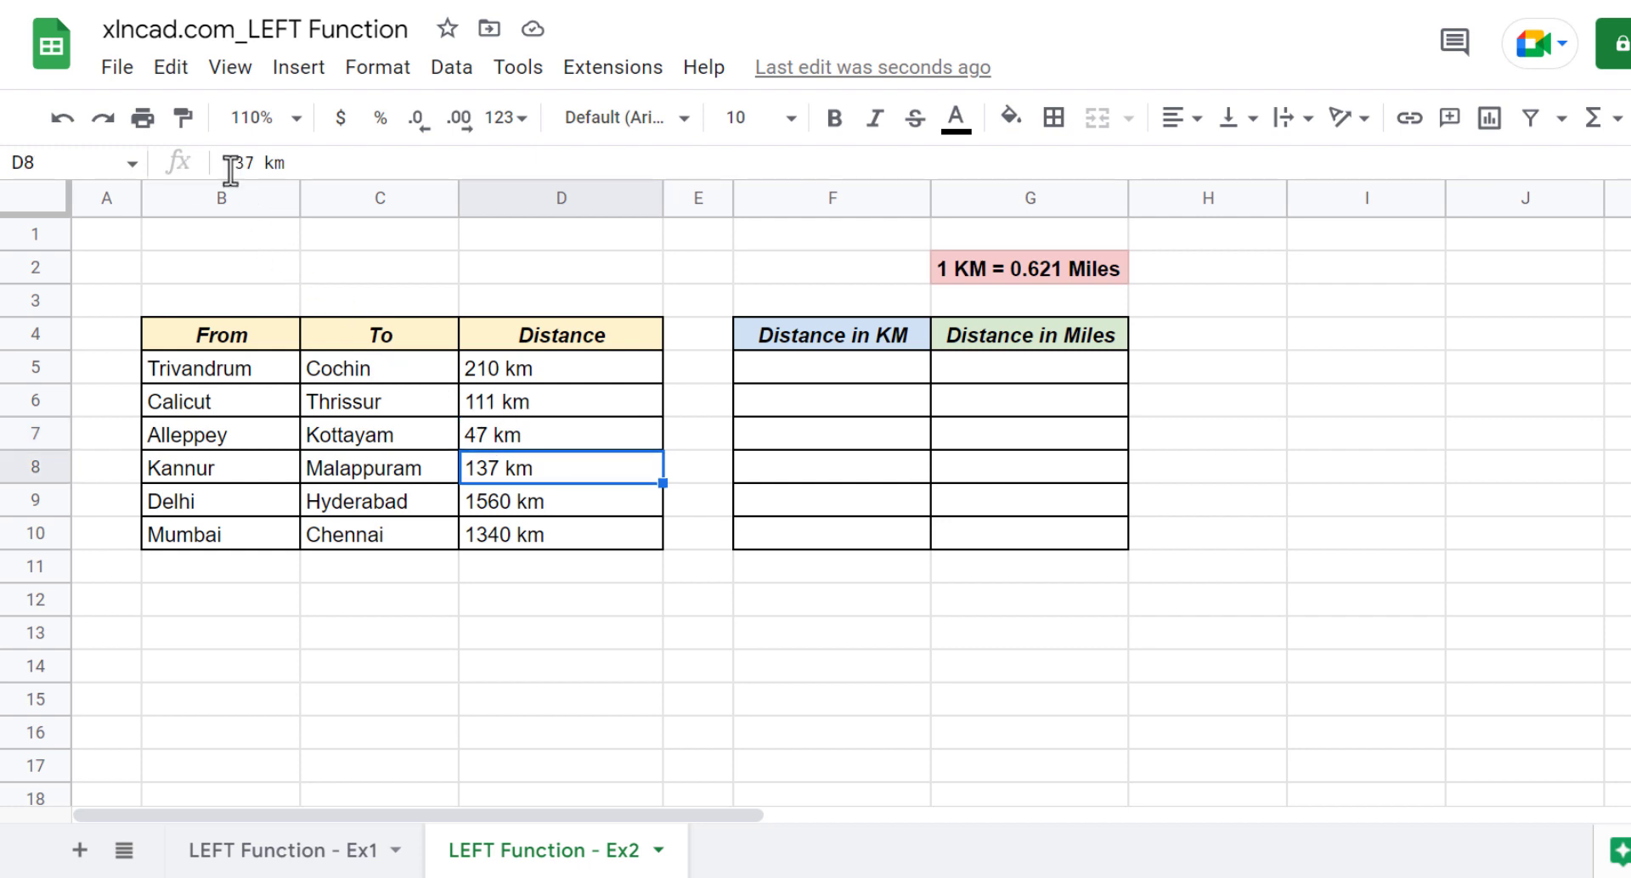
left_click(507, 374)
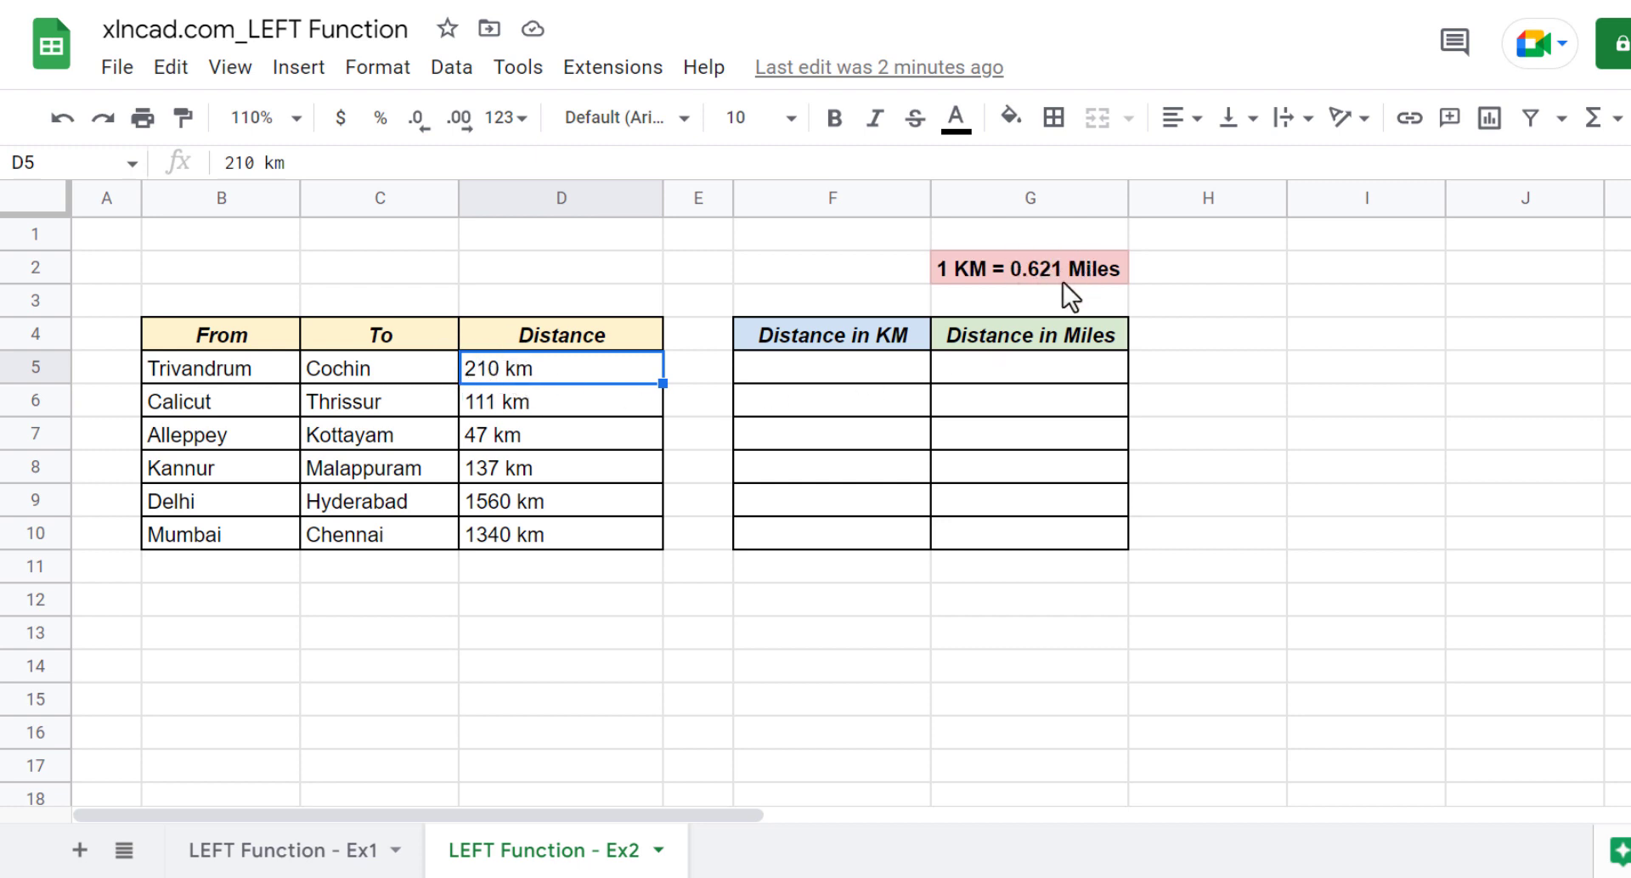
Try to convert the D5 distance to miles in G5 with the formula =D5*0.621, and clear the cell.
left_click(1002, 370)
type("=")
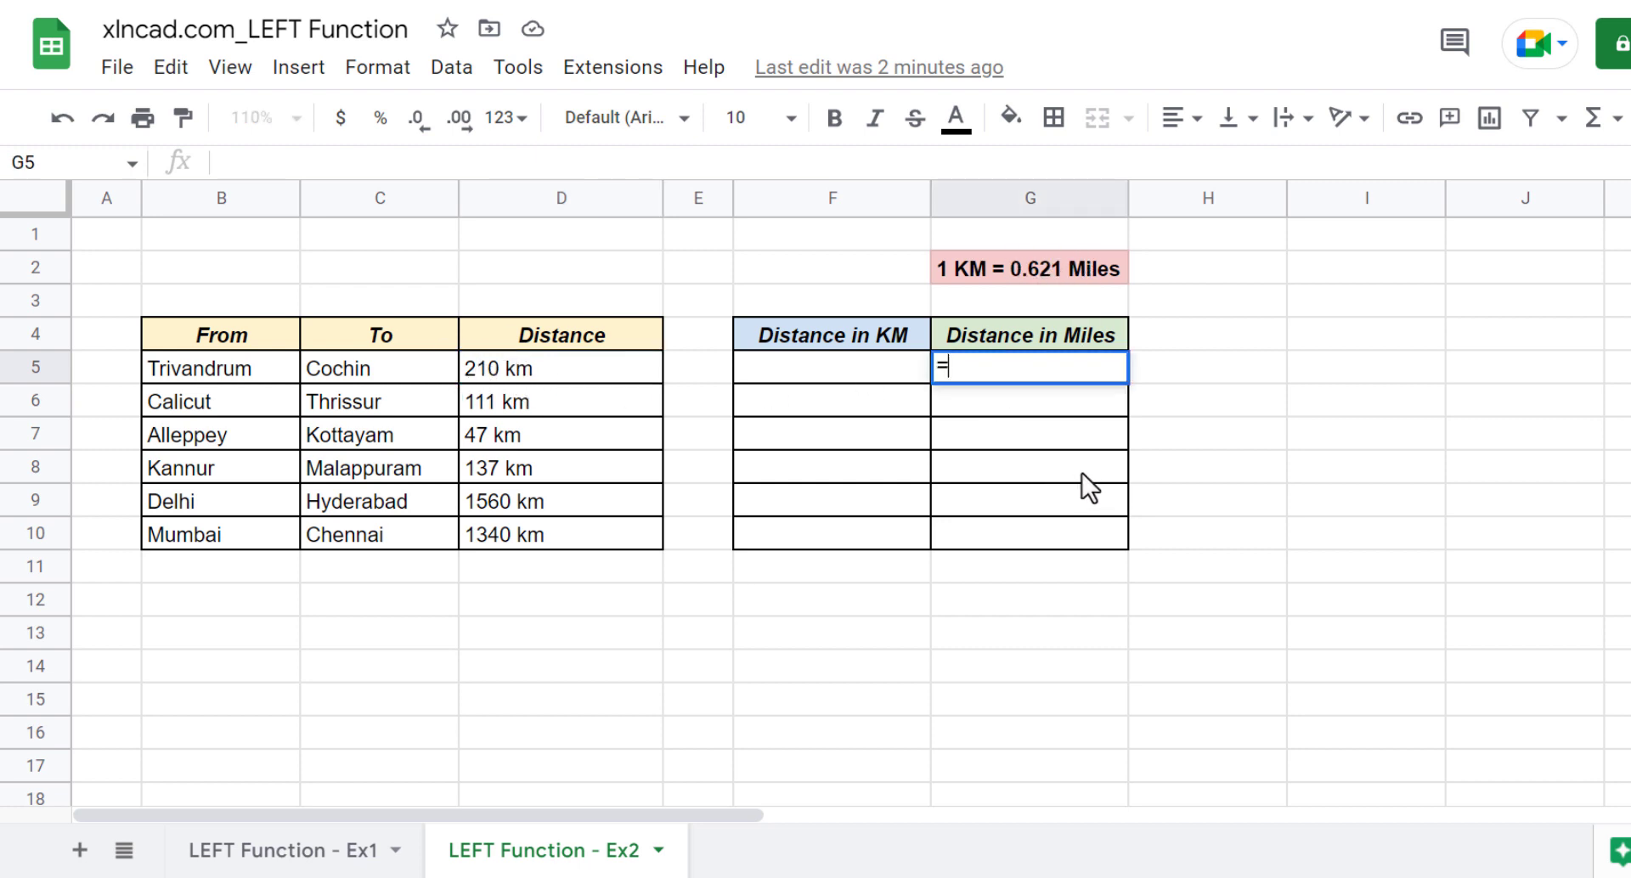
left_click(590, 371)
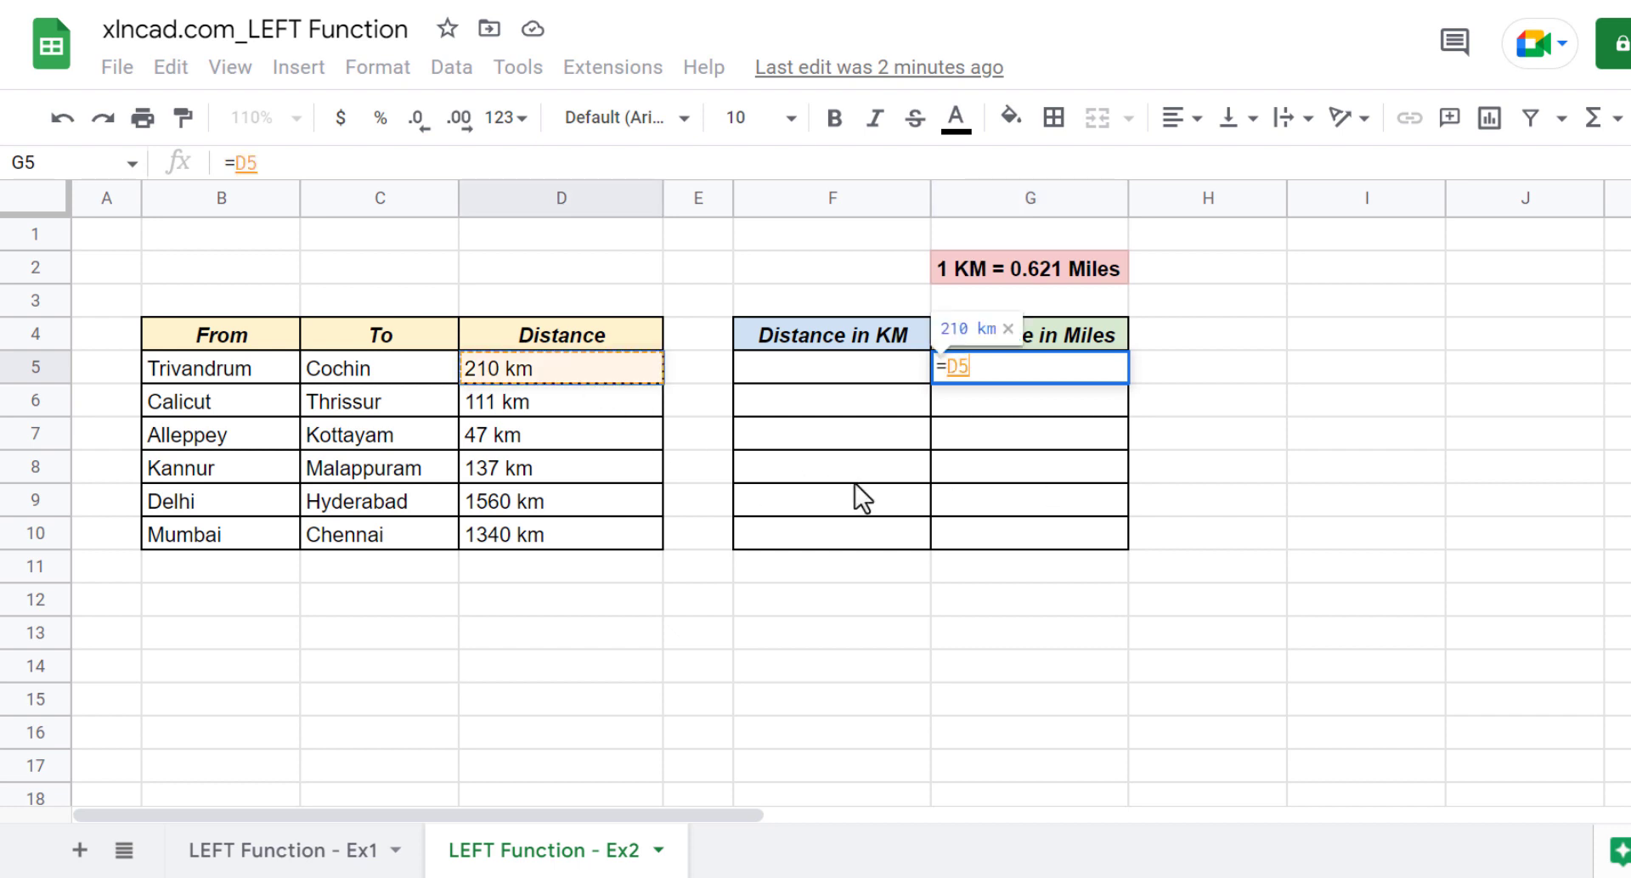
type("*")
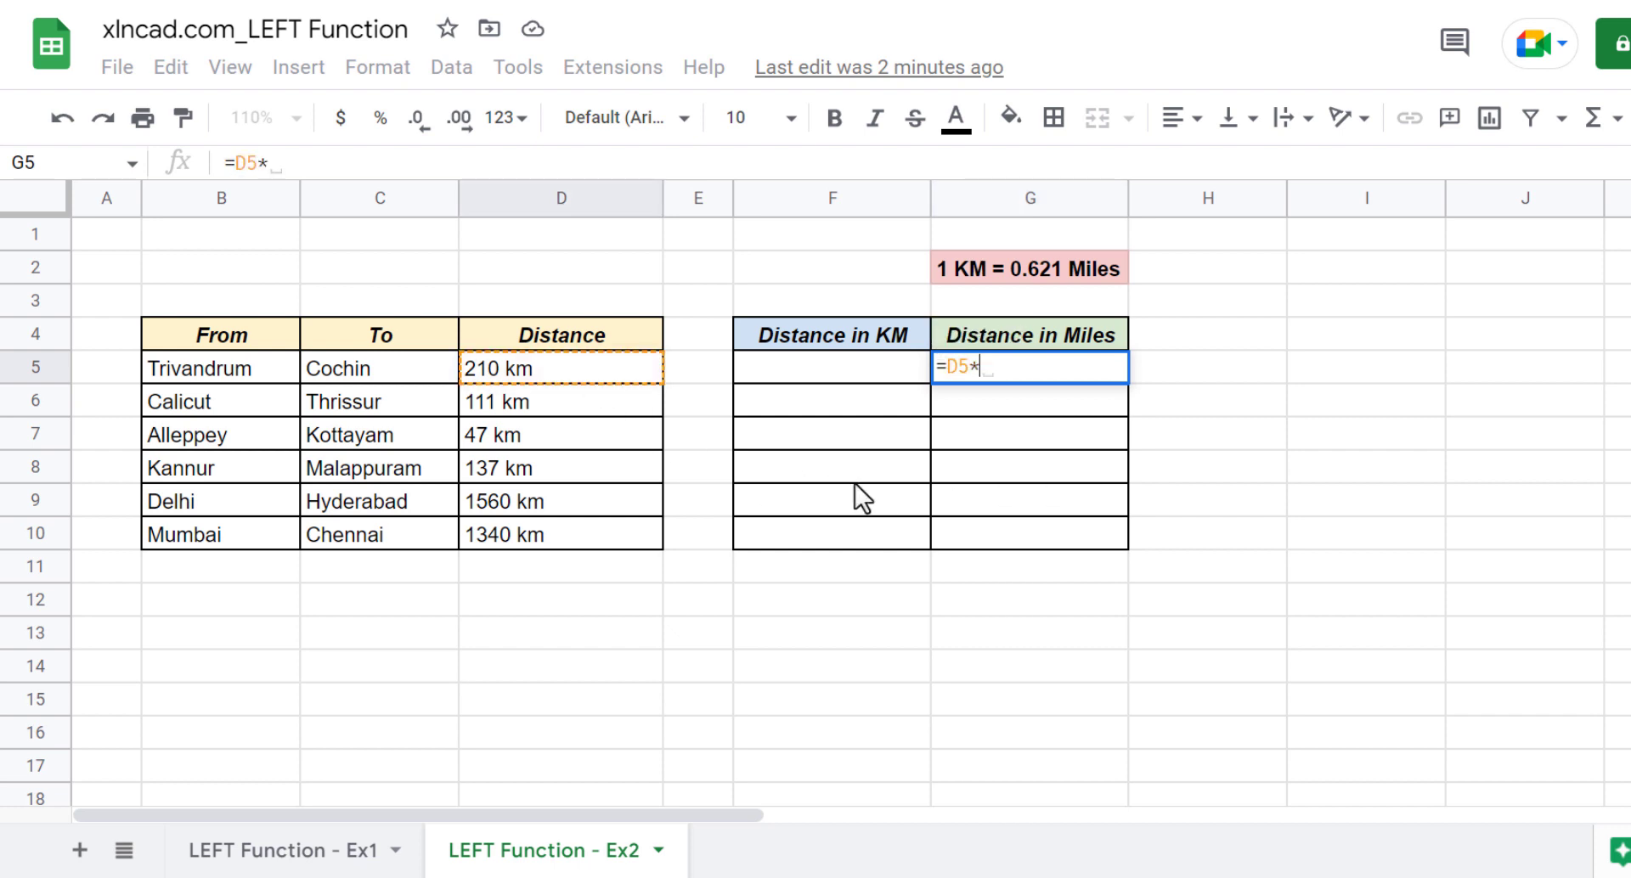
type("0.621")
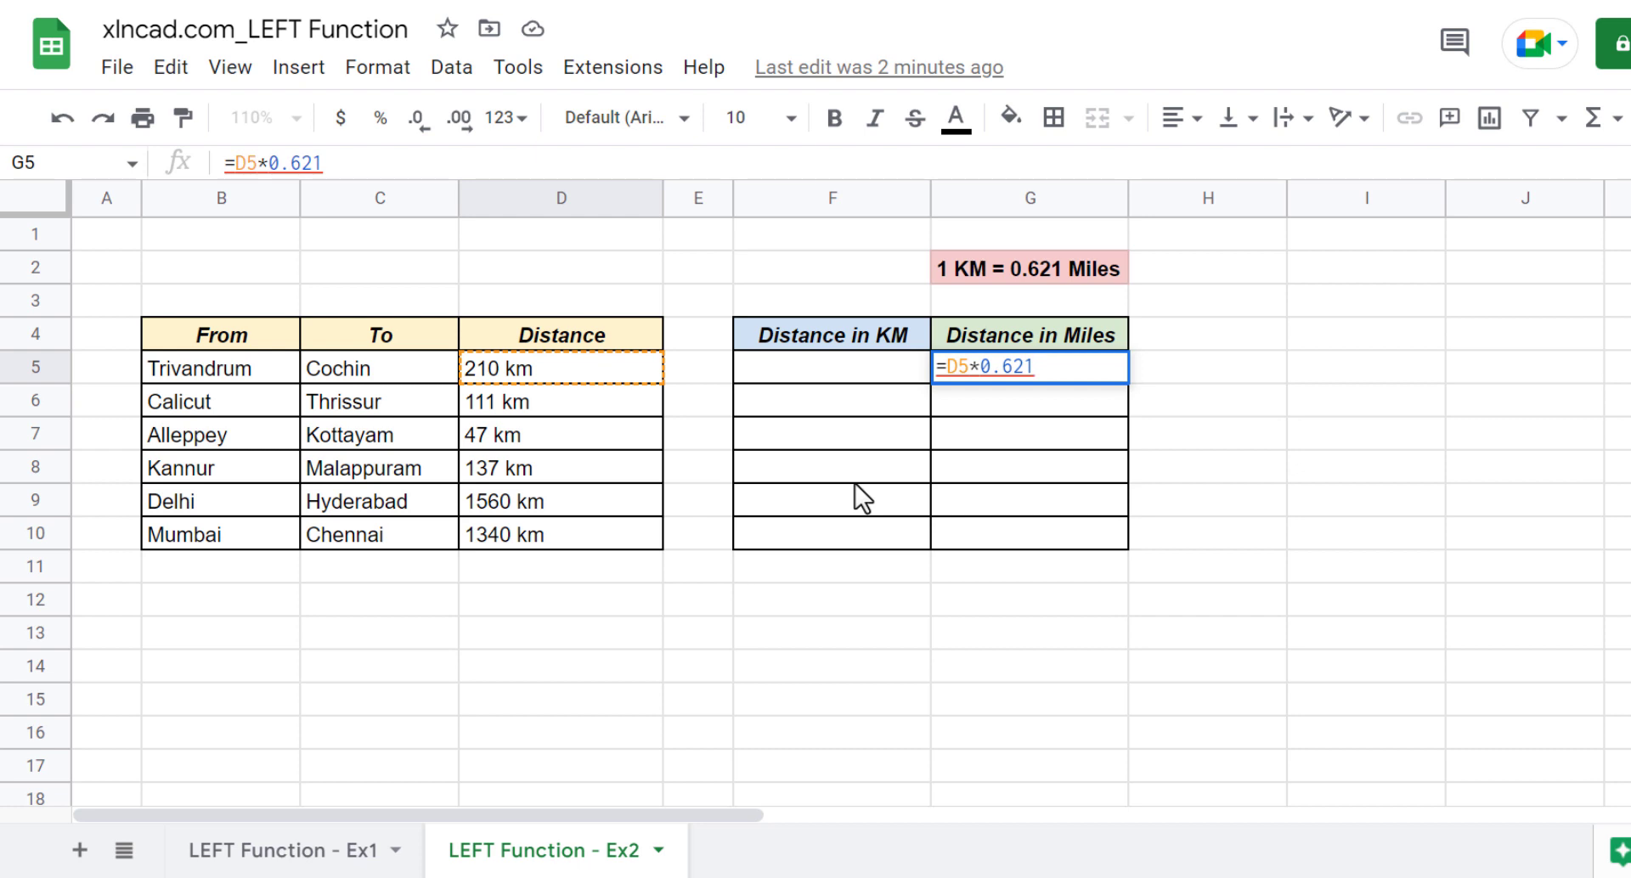
key("Return")
left_click(1049, 364)
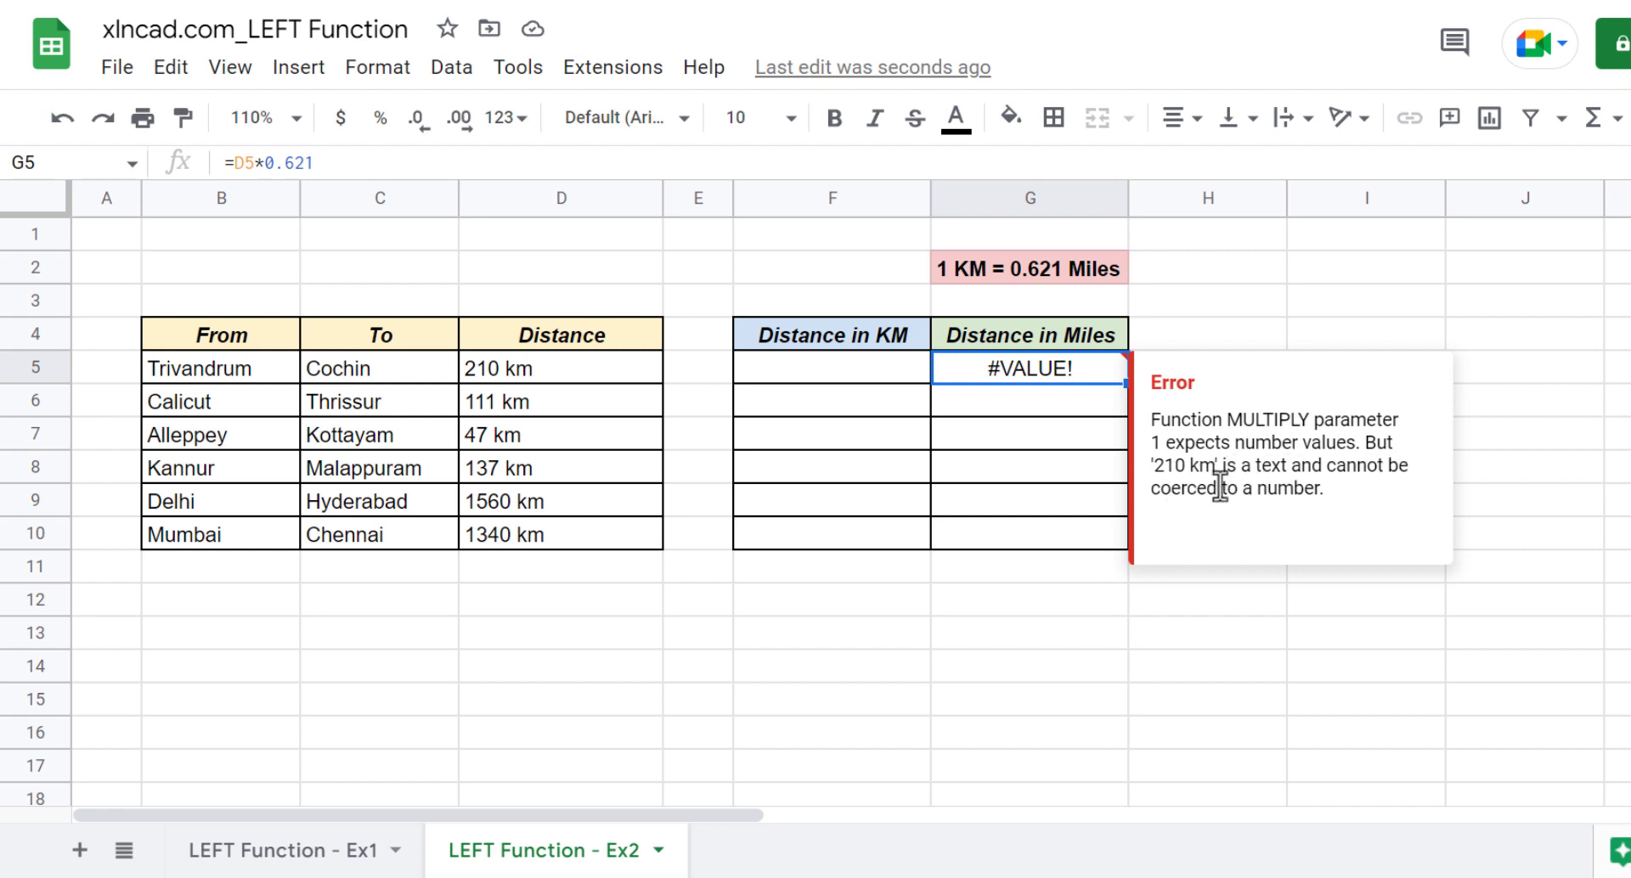
key("Delete")
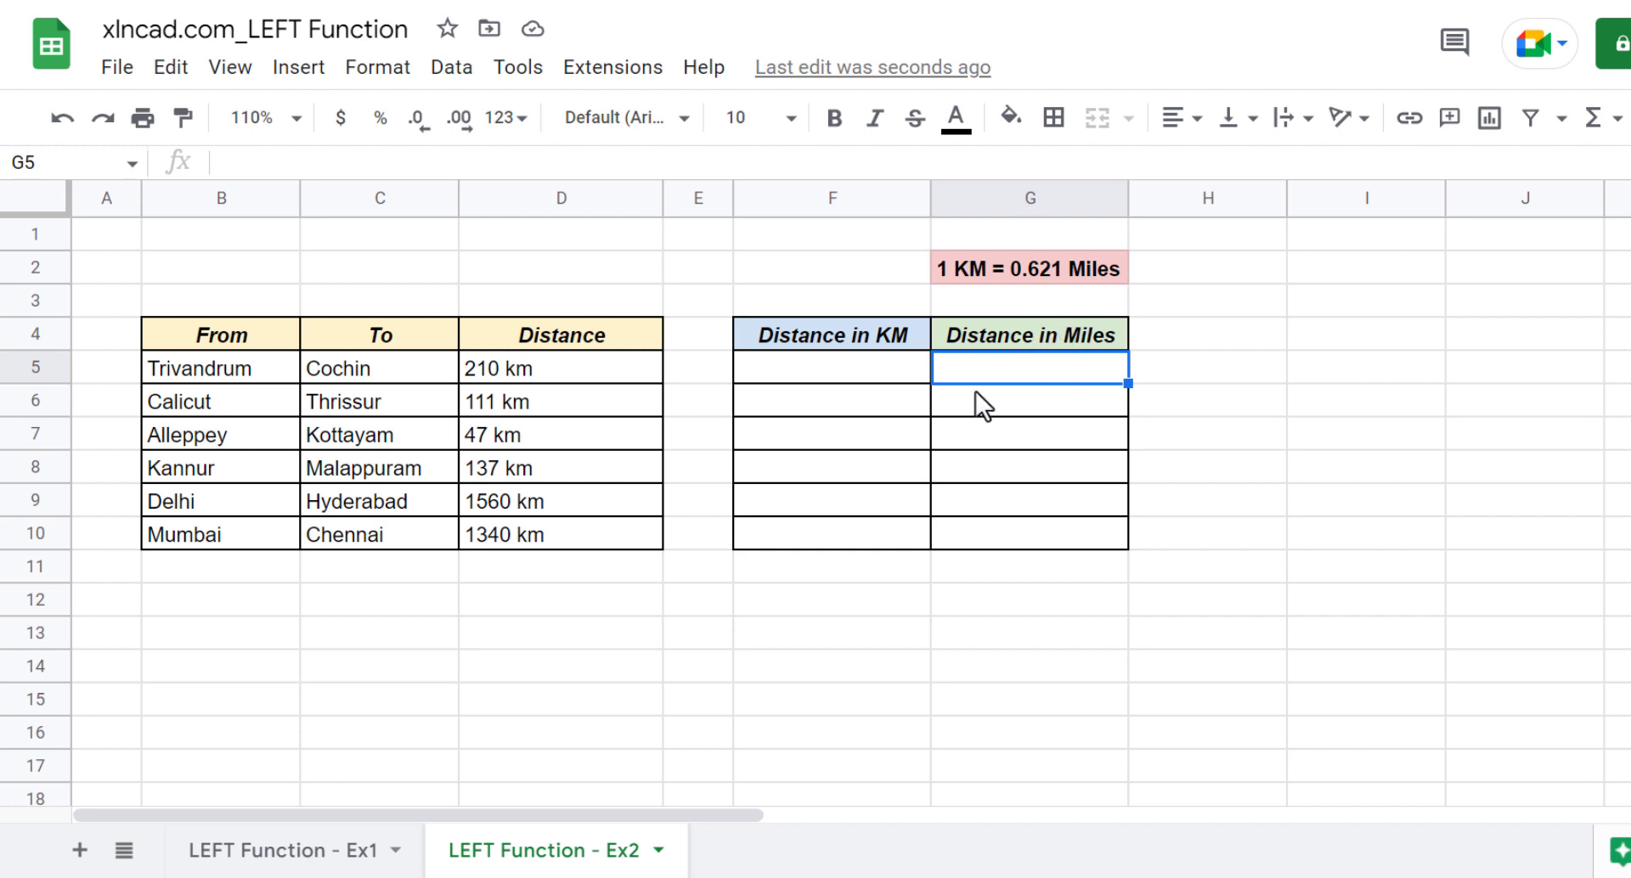
Enter the formula =LEFT(D5,LEN(D5)-3) in F5 to extract the distance without its unit.
left_click(805, 371)
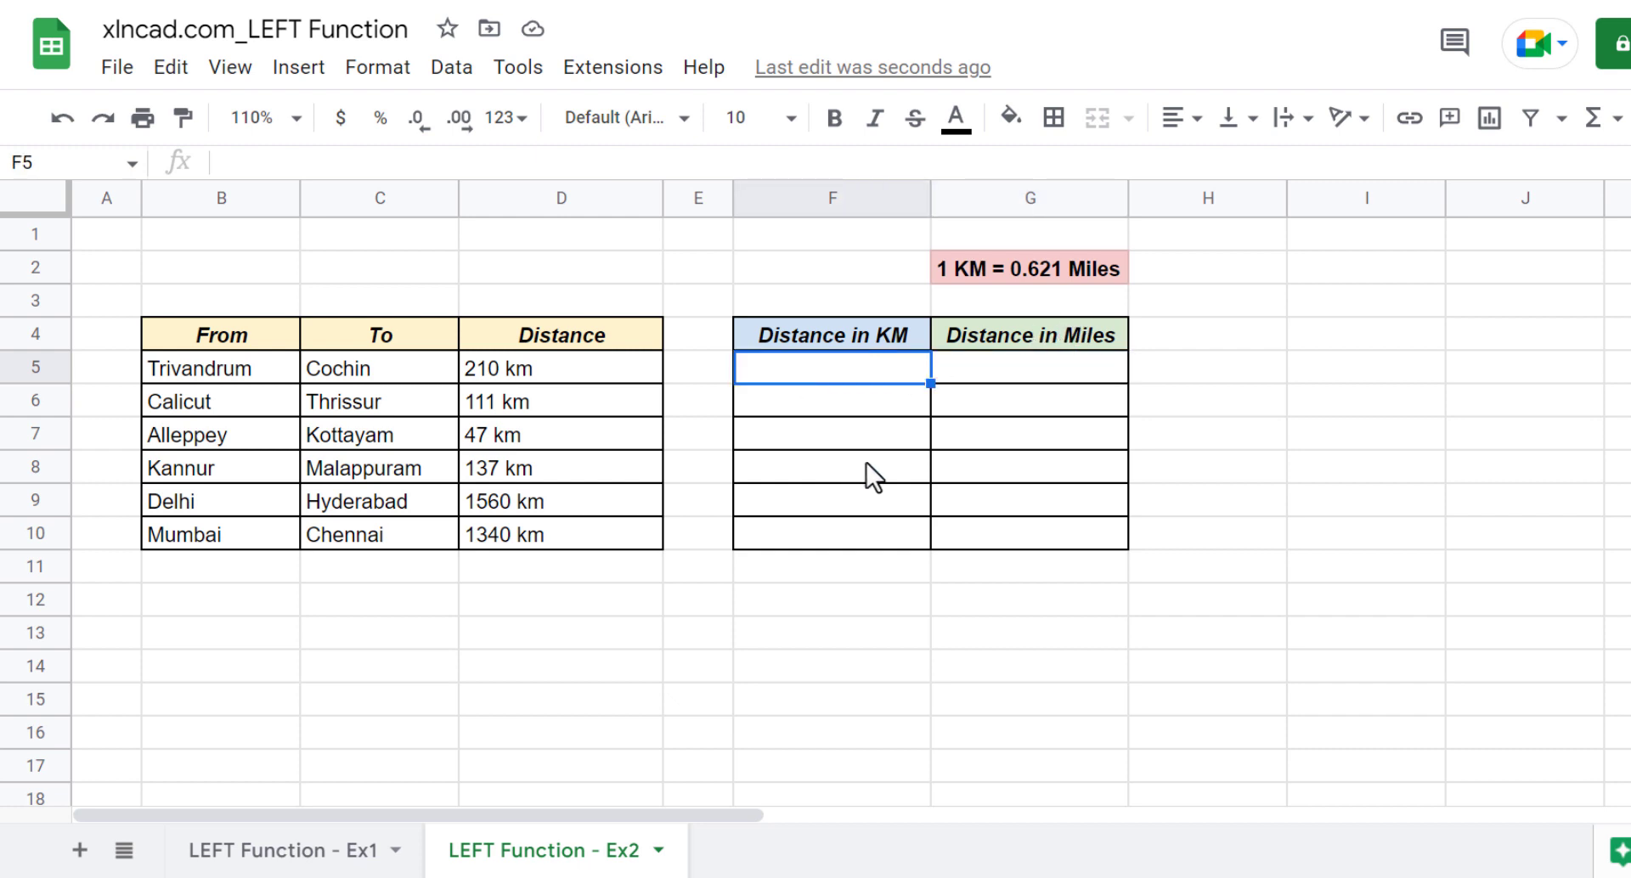
type("=LEFT(")
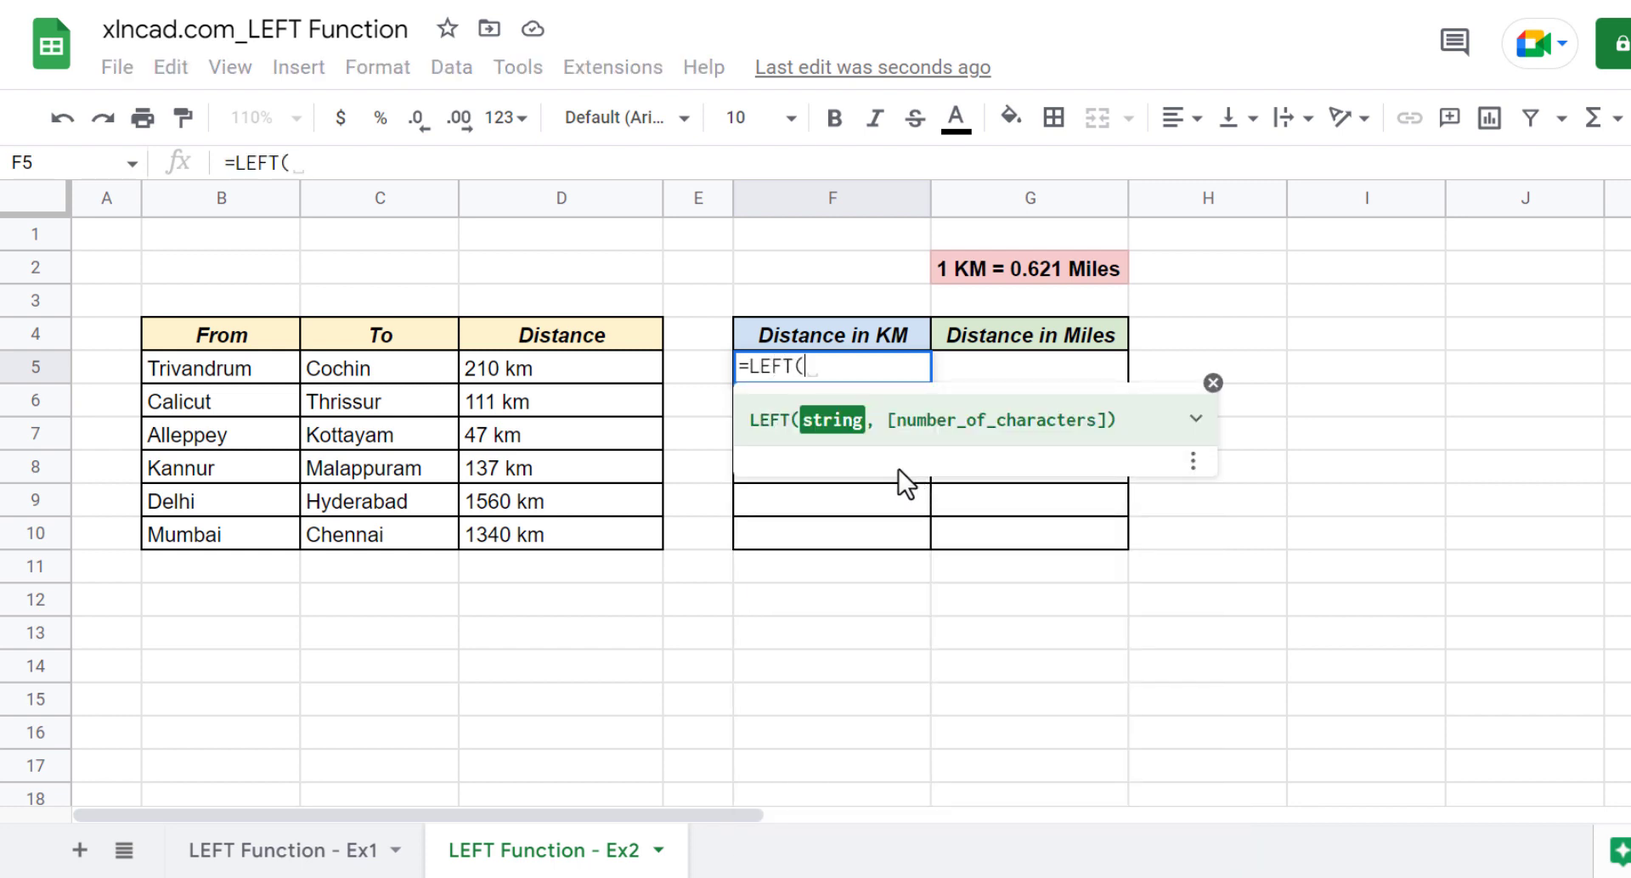
left_click(527, 368)
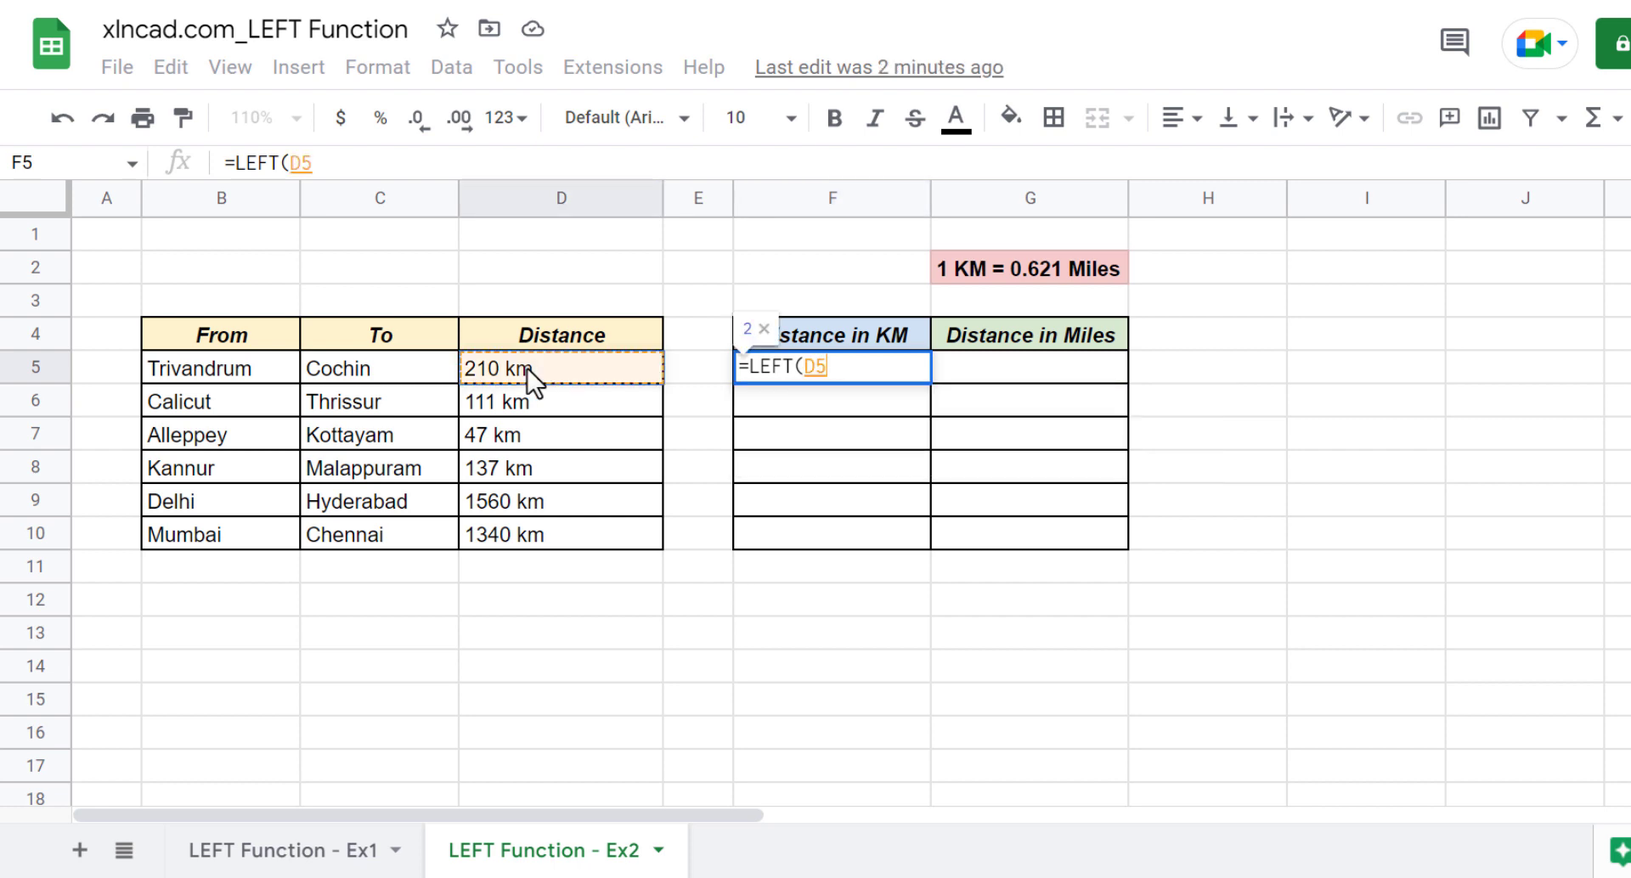
type(",")
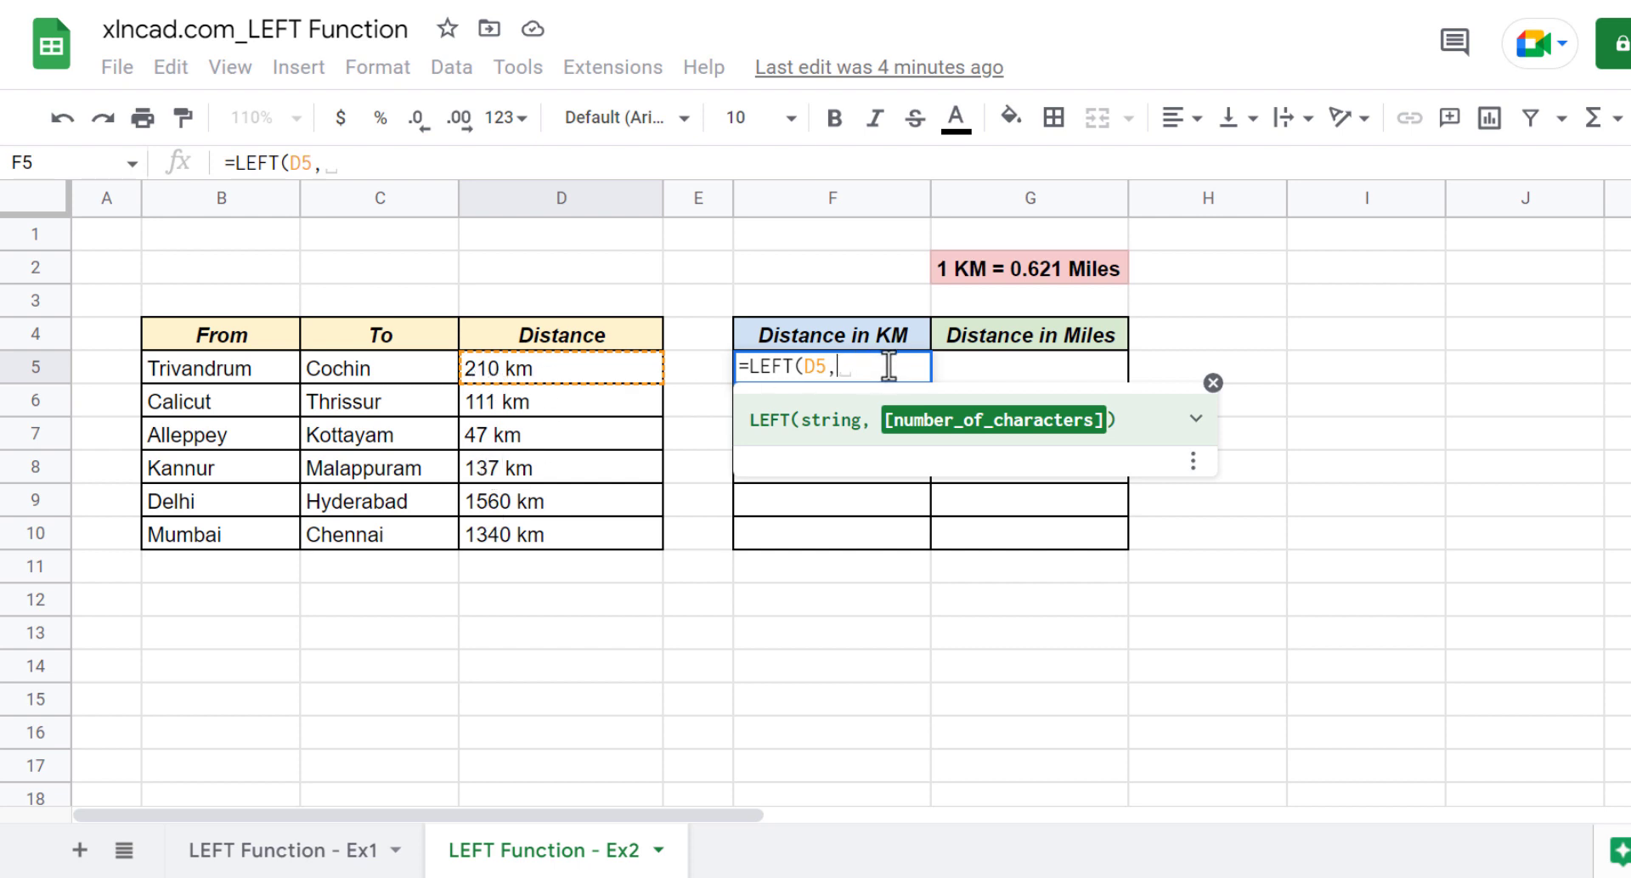
type("LEN(")
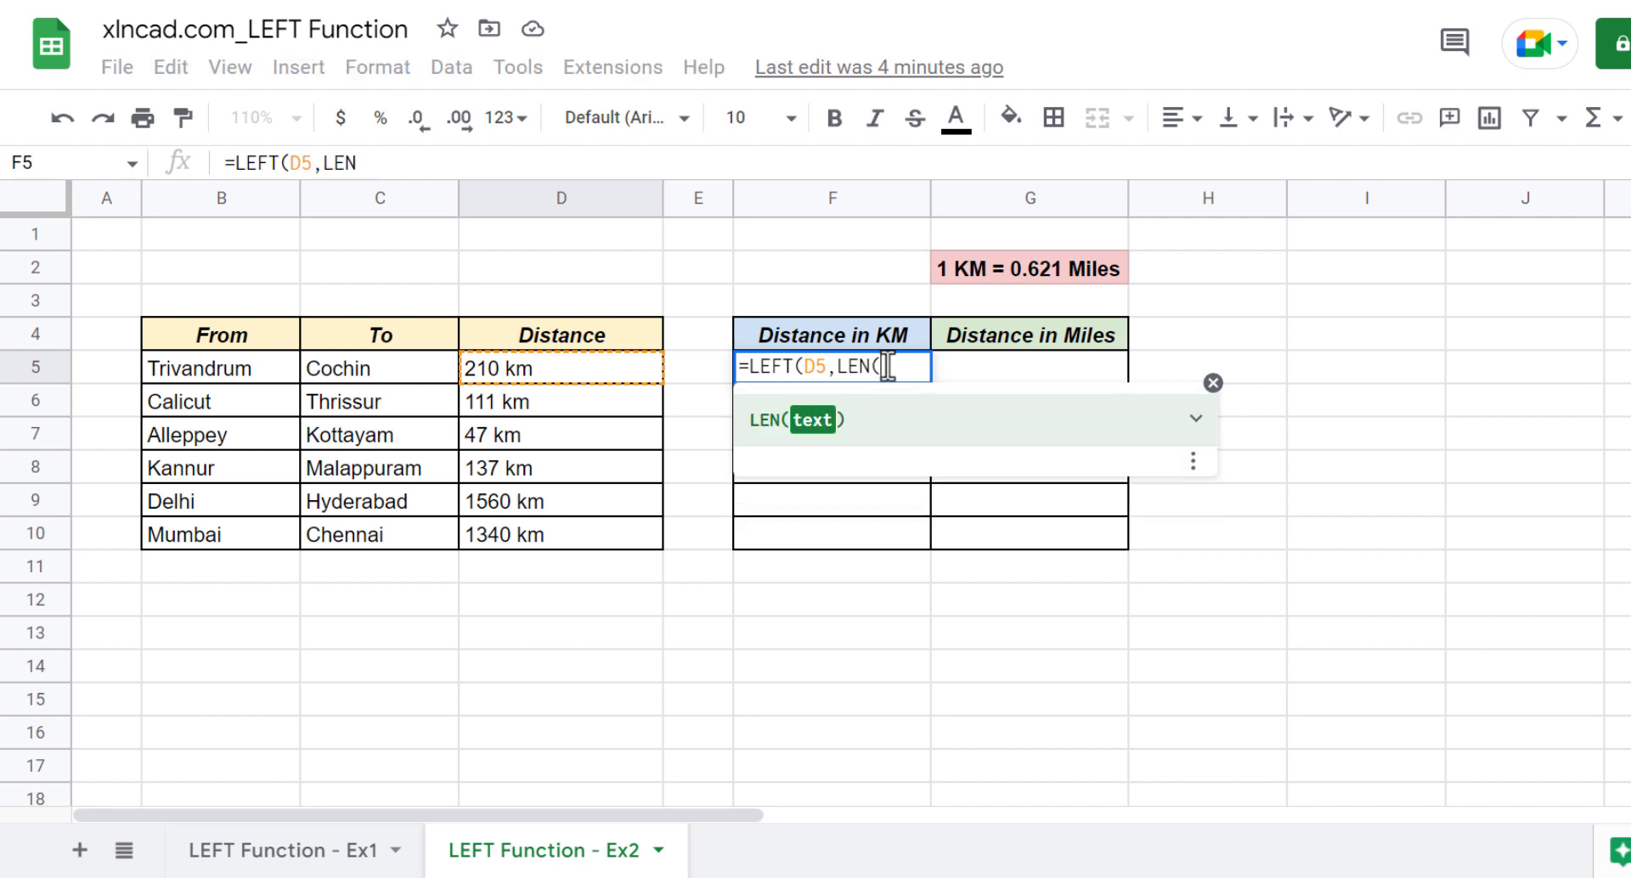
left_click(532, 367)
type(")")
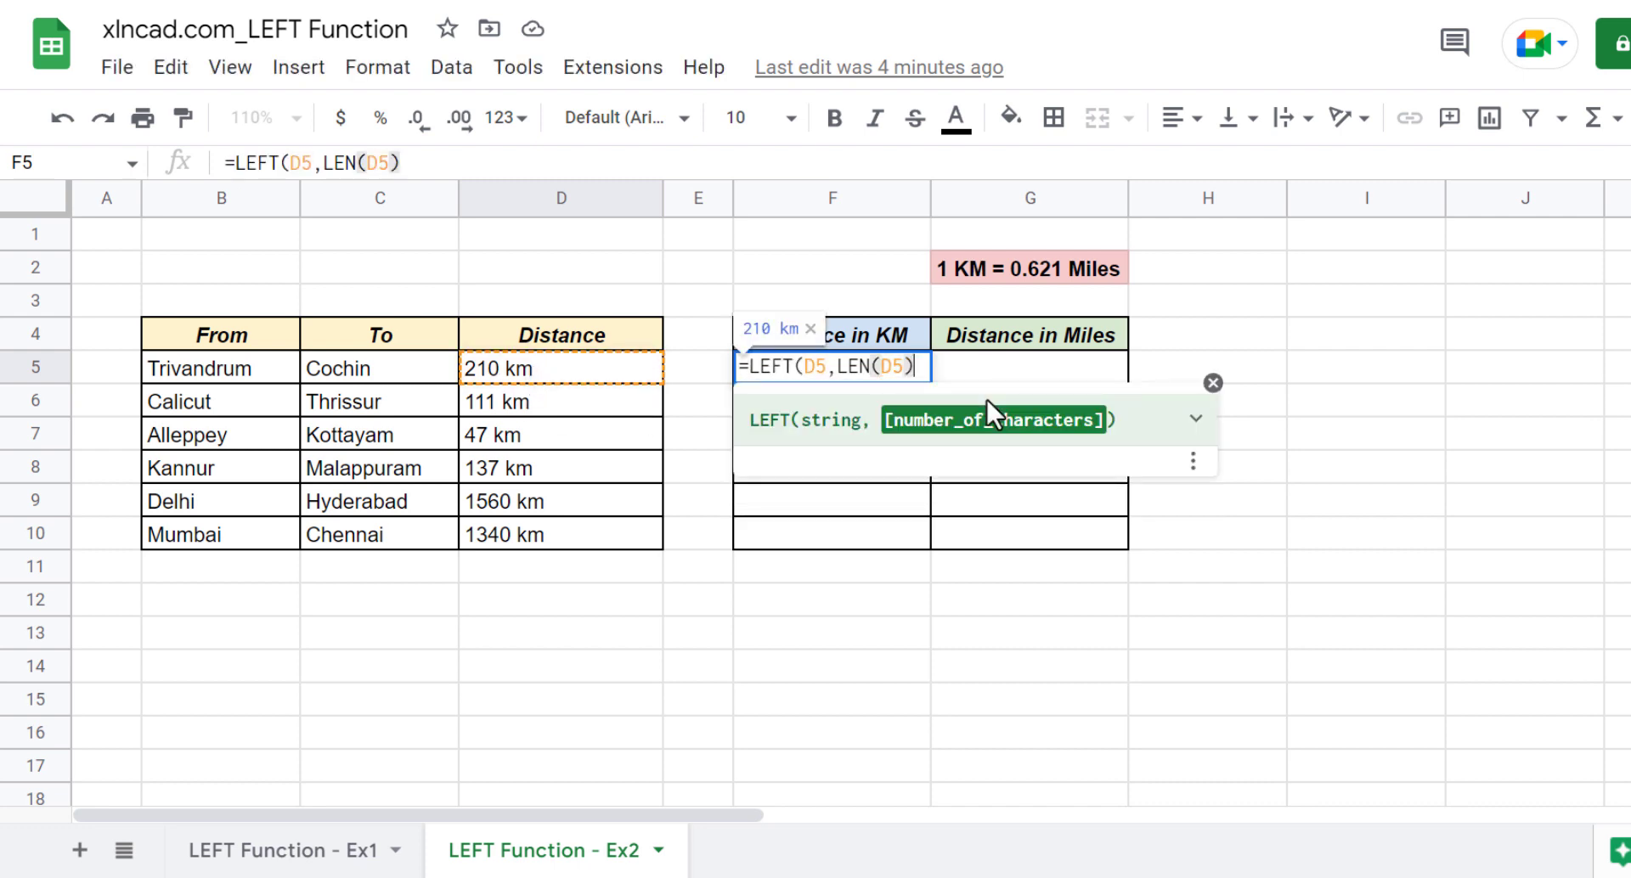
type("-")
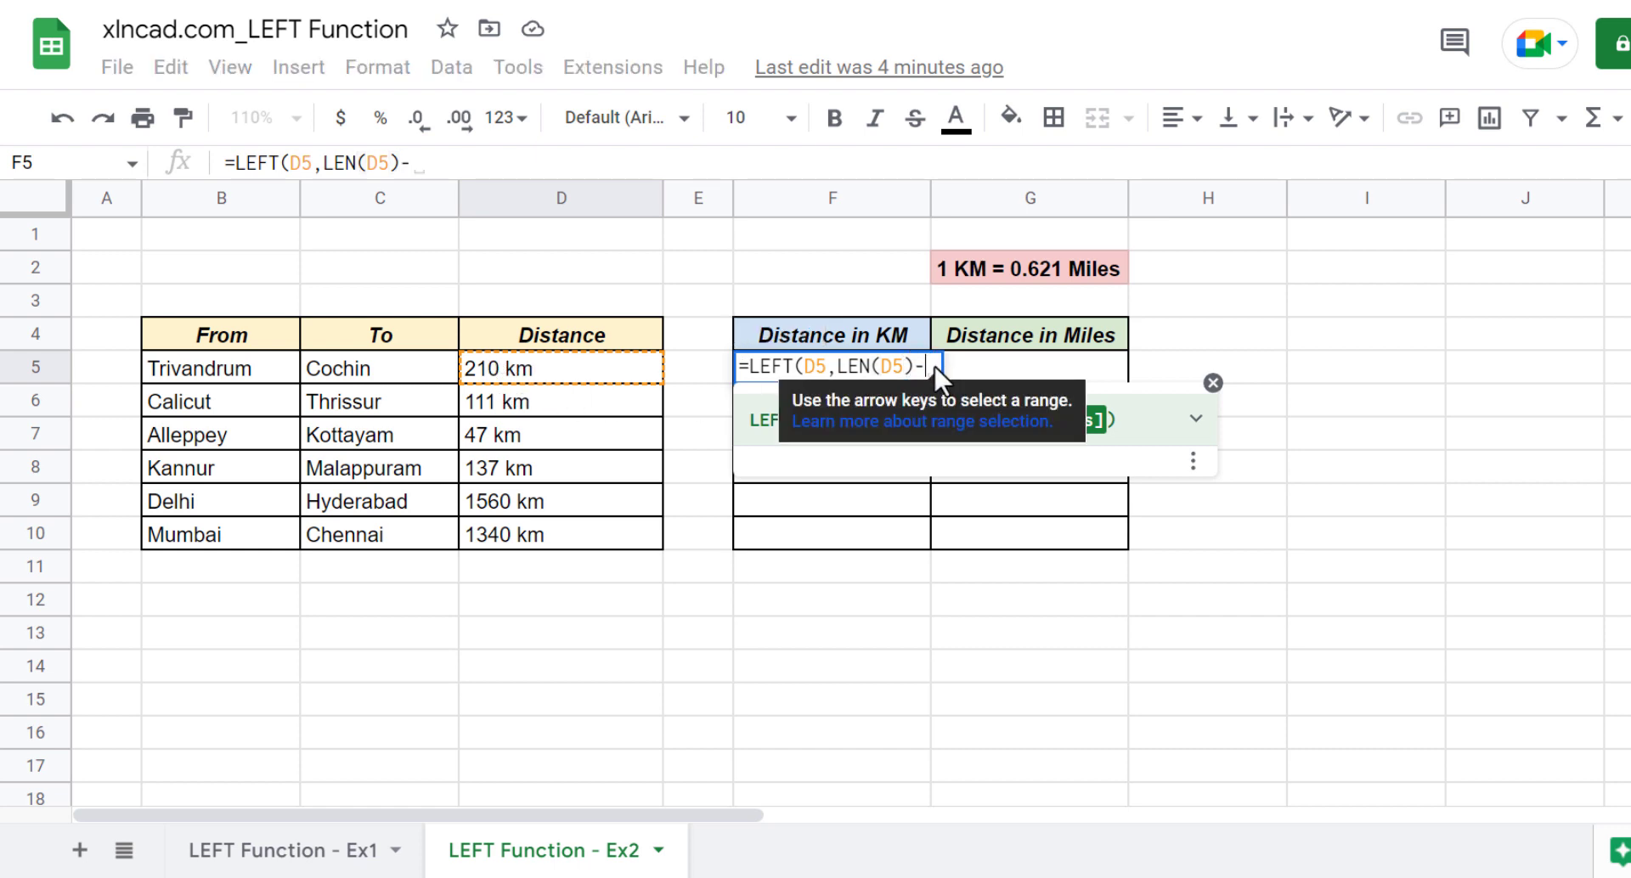
type("3)")
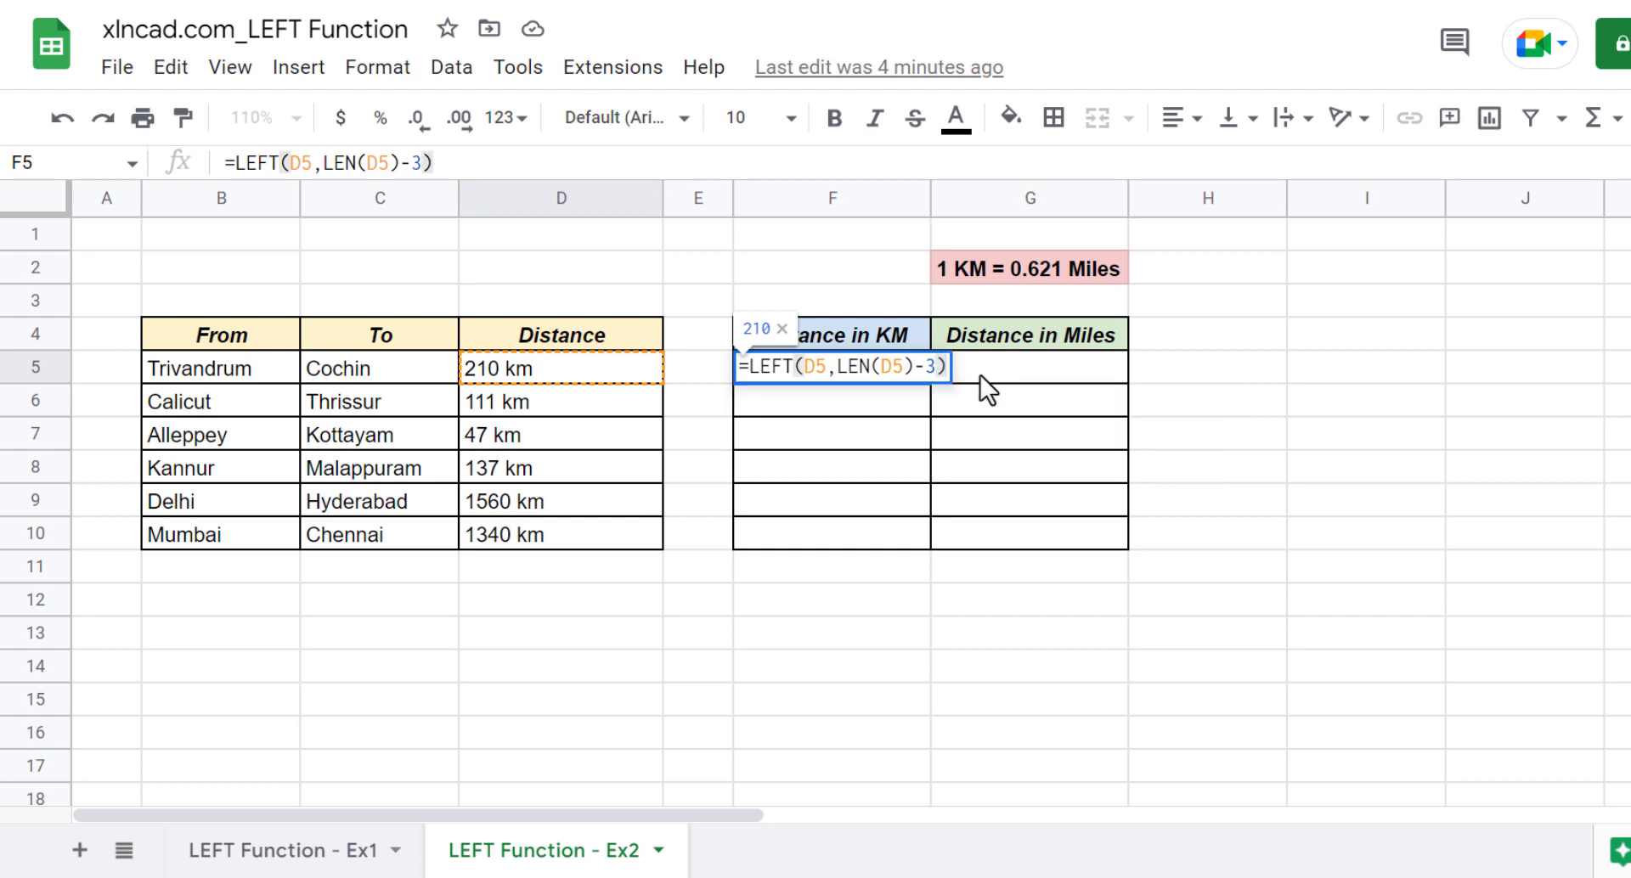
key("Return")
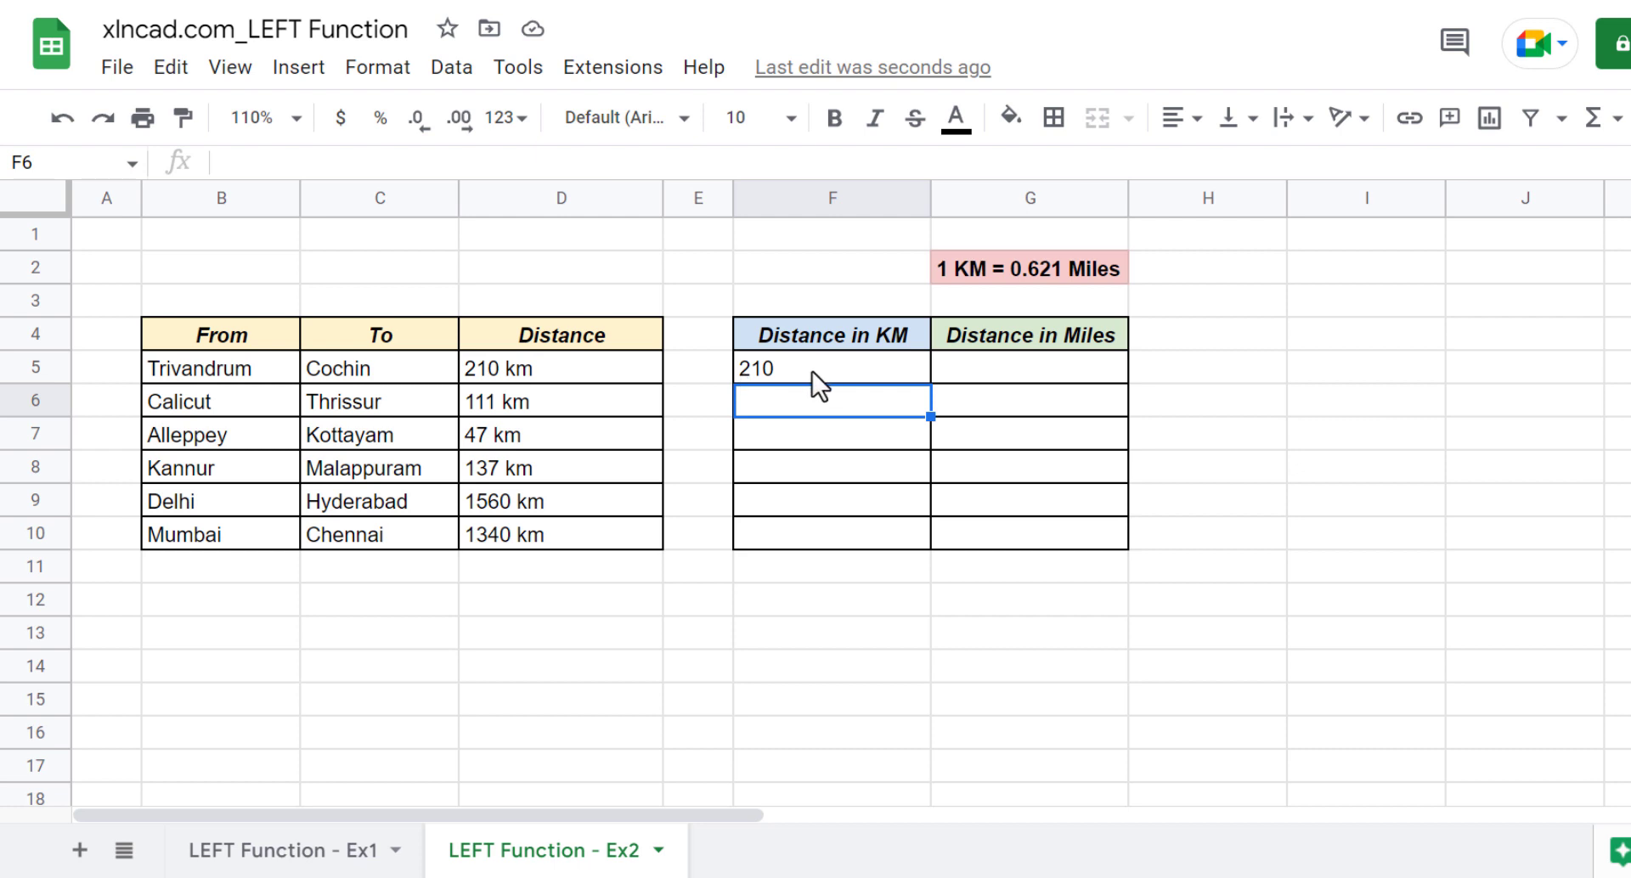
Fill the F5 formula down the Distance in KM column through F10 and check the results in F5 to F7.
left_click(884, 367)
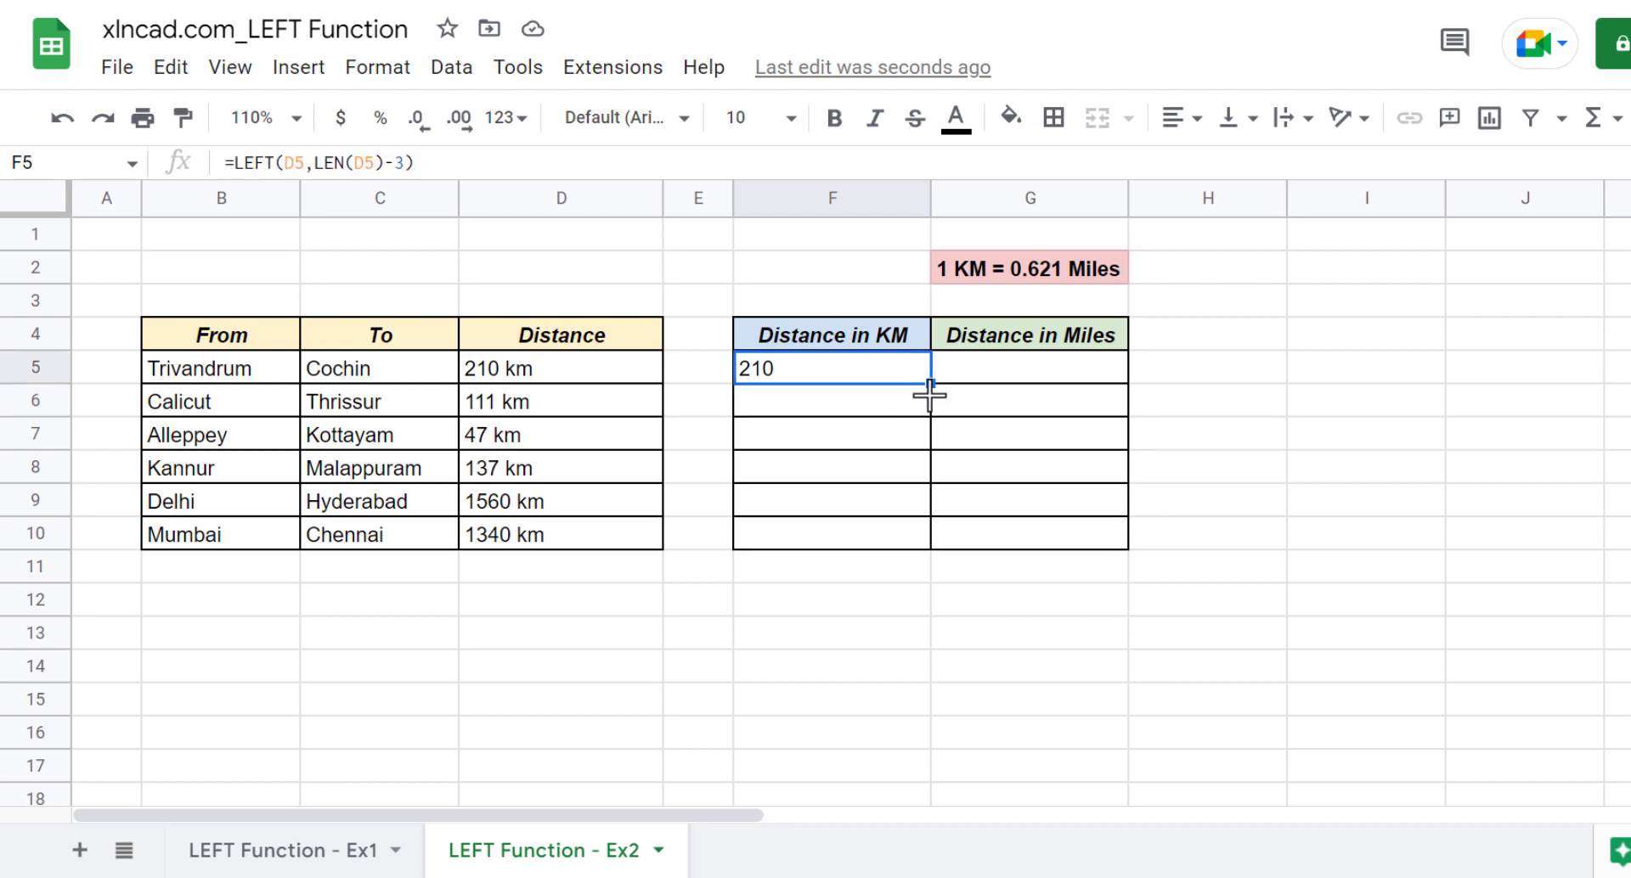
left_click_drag(931, 383, 928, 548)
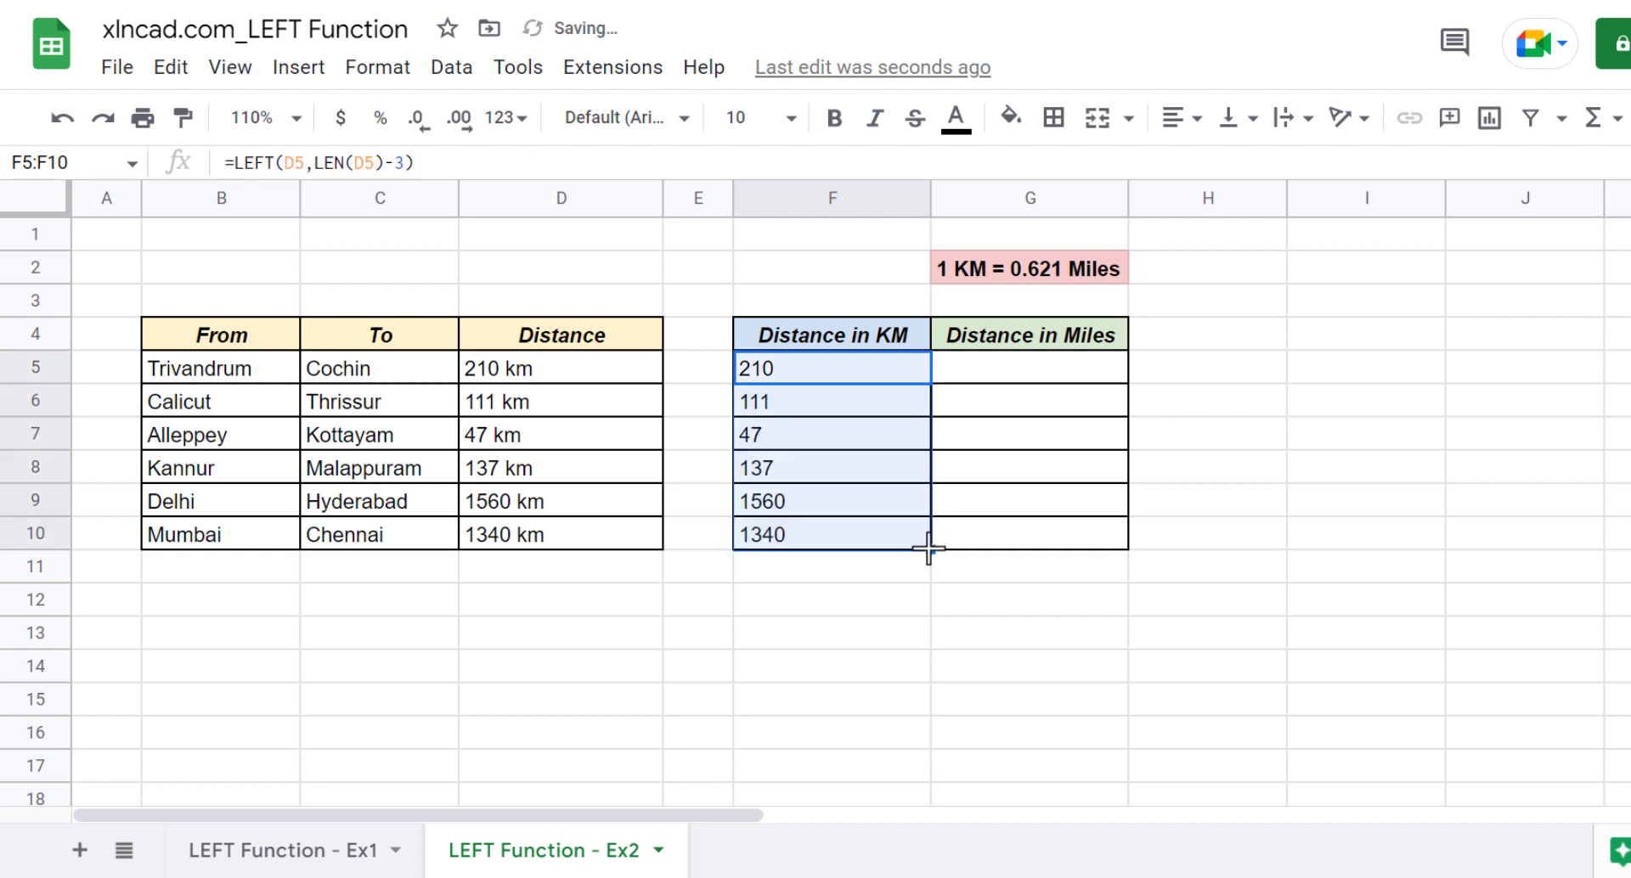
left_click(764, 373)
left_click(764, 406)
left_click(765, 437)
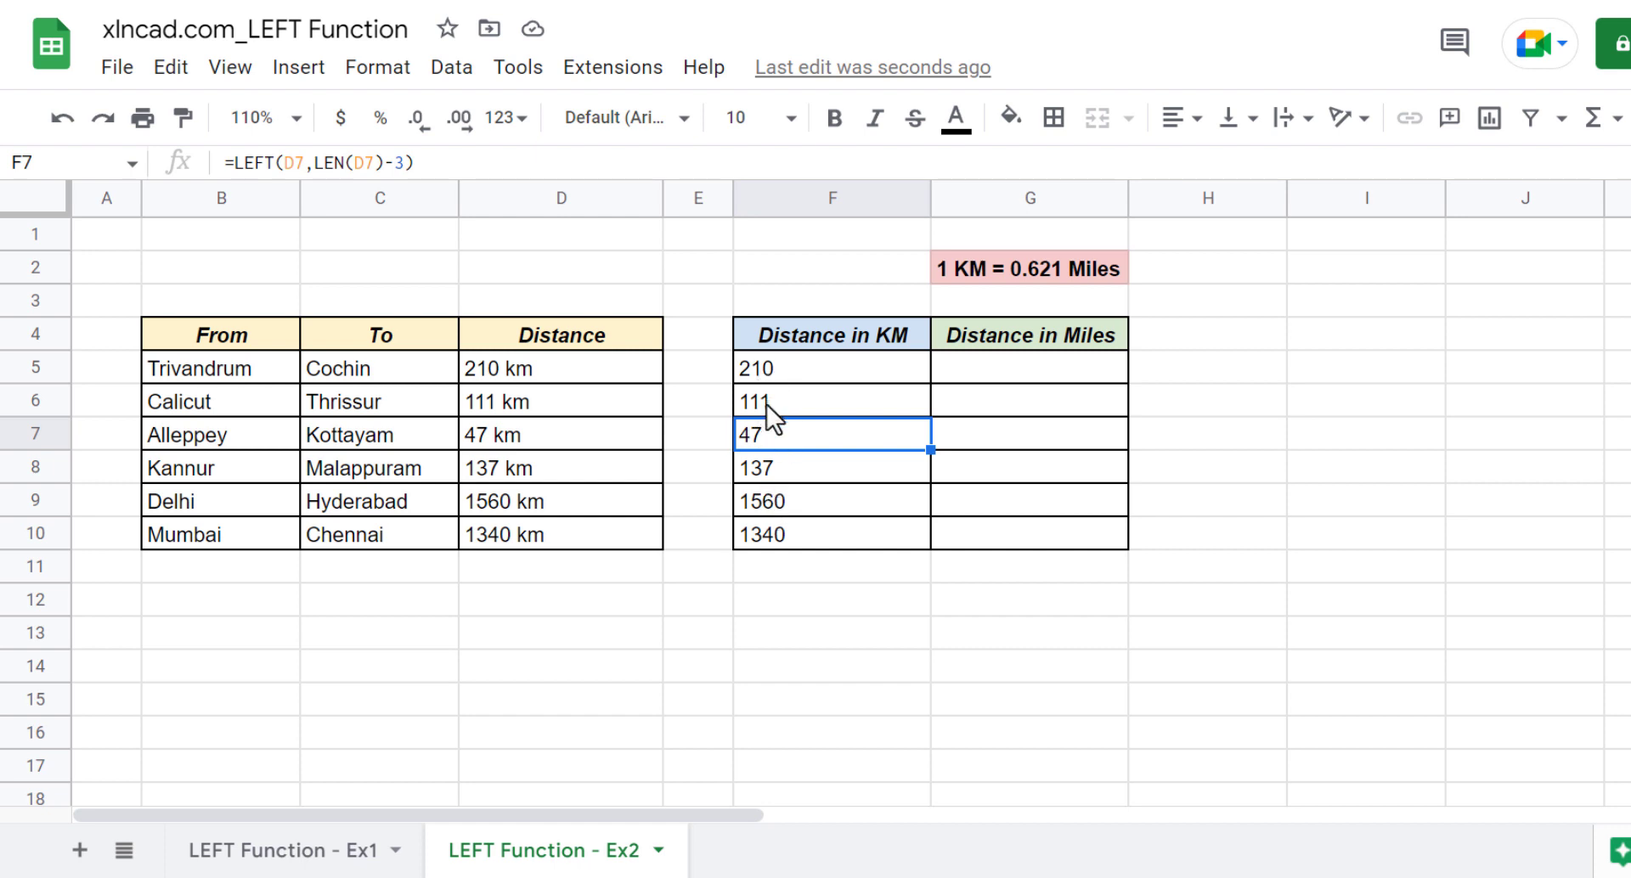
Wrap the F5 formula in VALUE so that it reads =VALUE(LEFT(D5,LEN(D5)-3)).
left_click(748, 369)
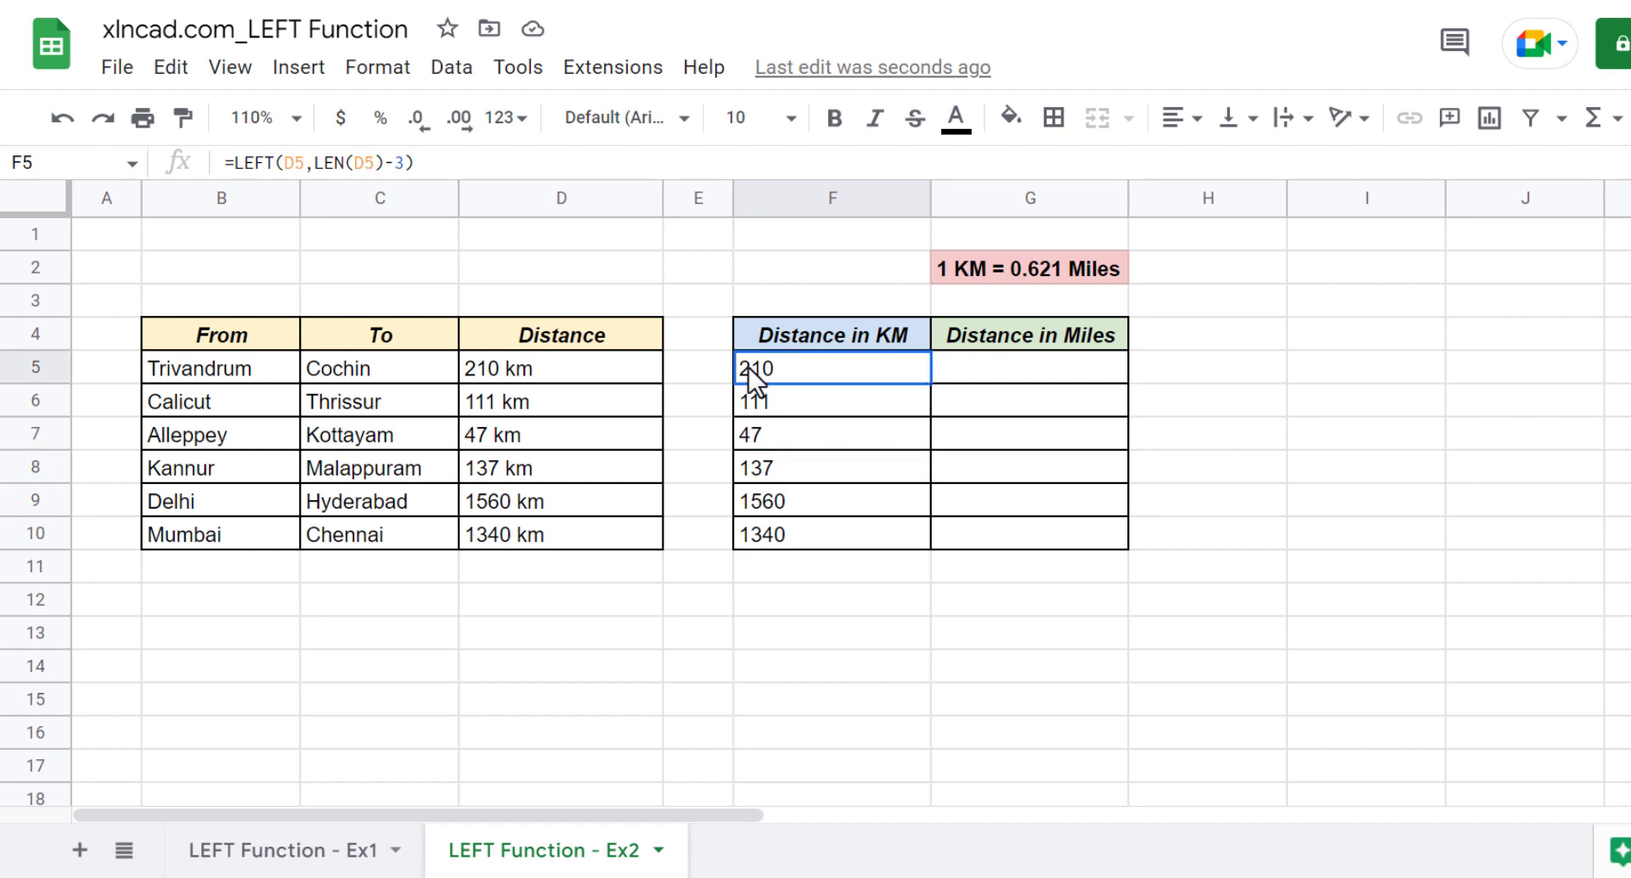
left_click(238, 167)
type("VALU")
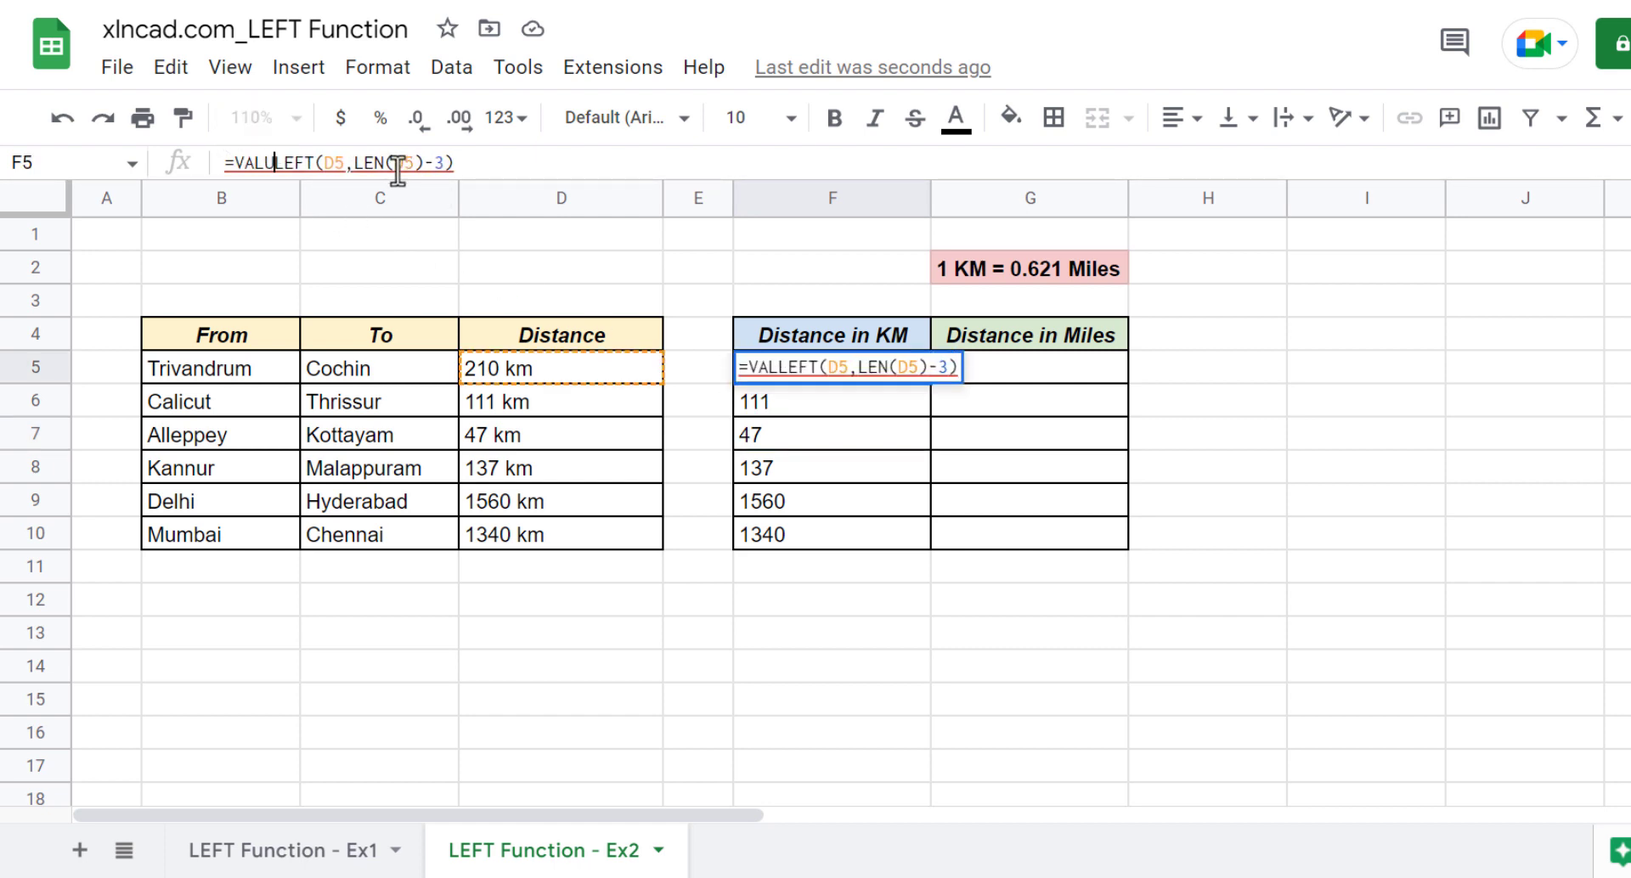
type("E(")
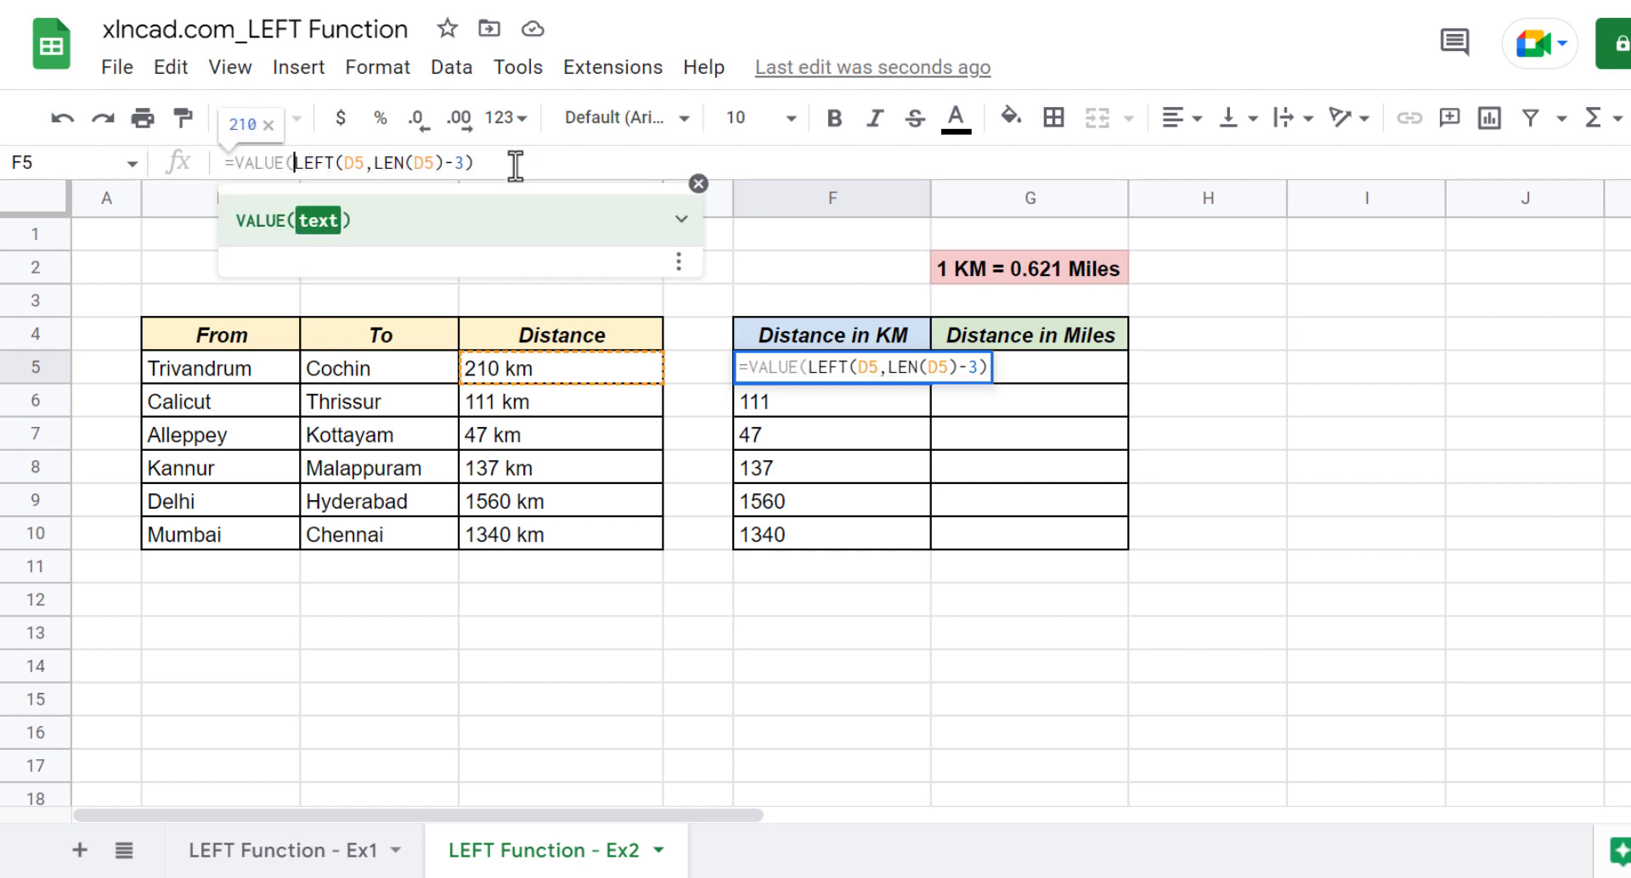
left_click(514, 165)
type(")")
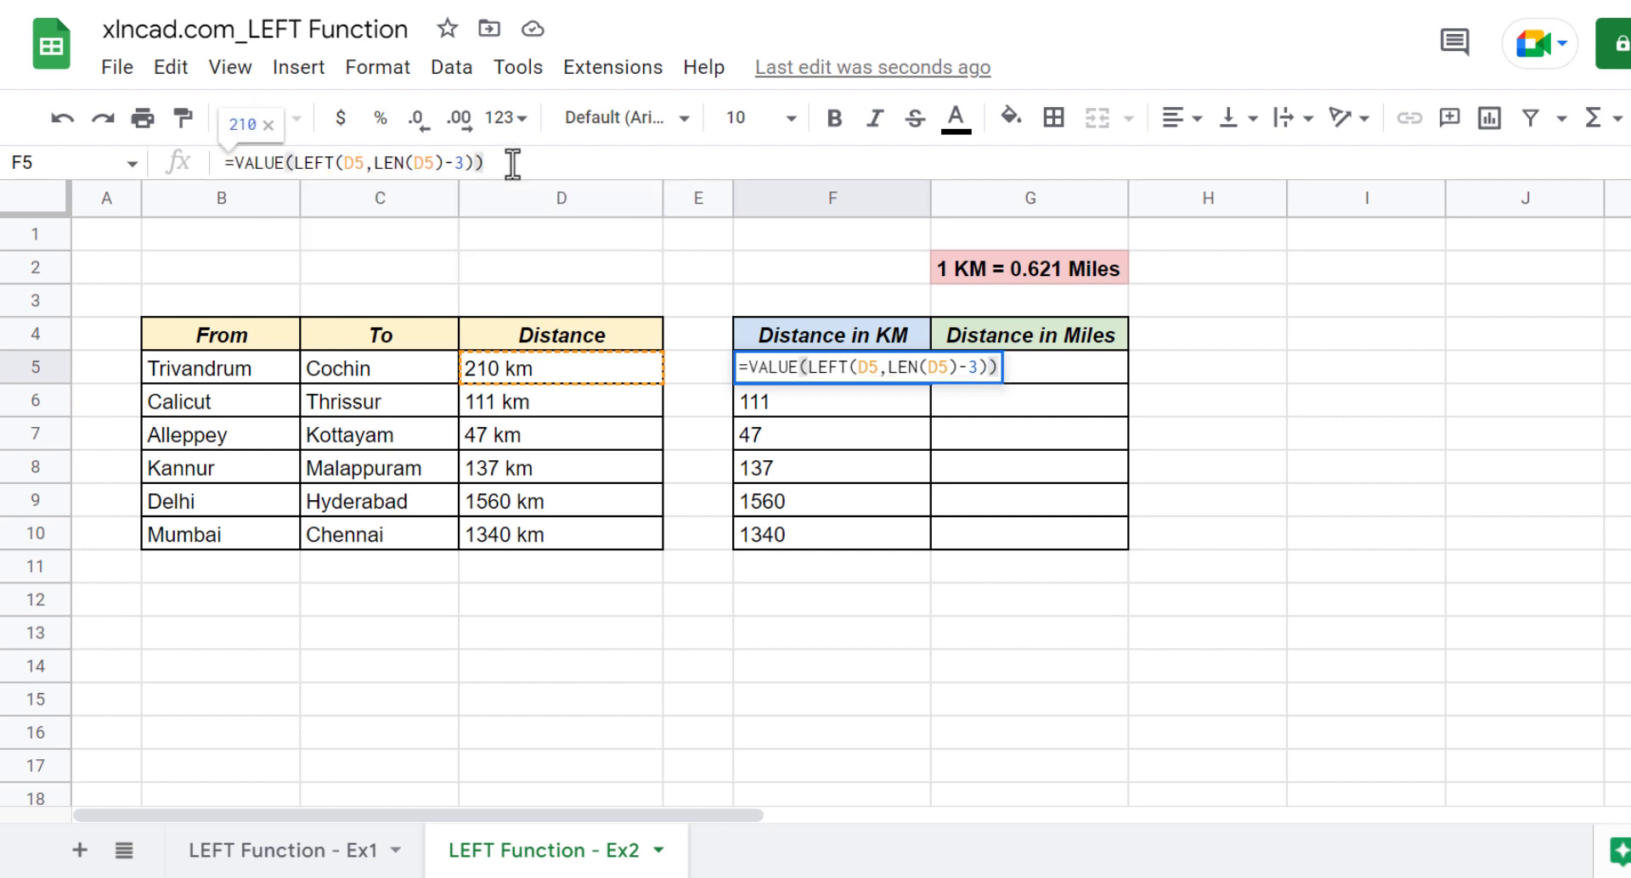
key("Return")
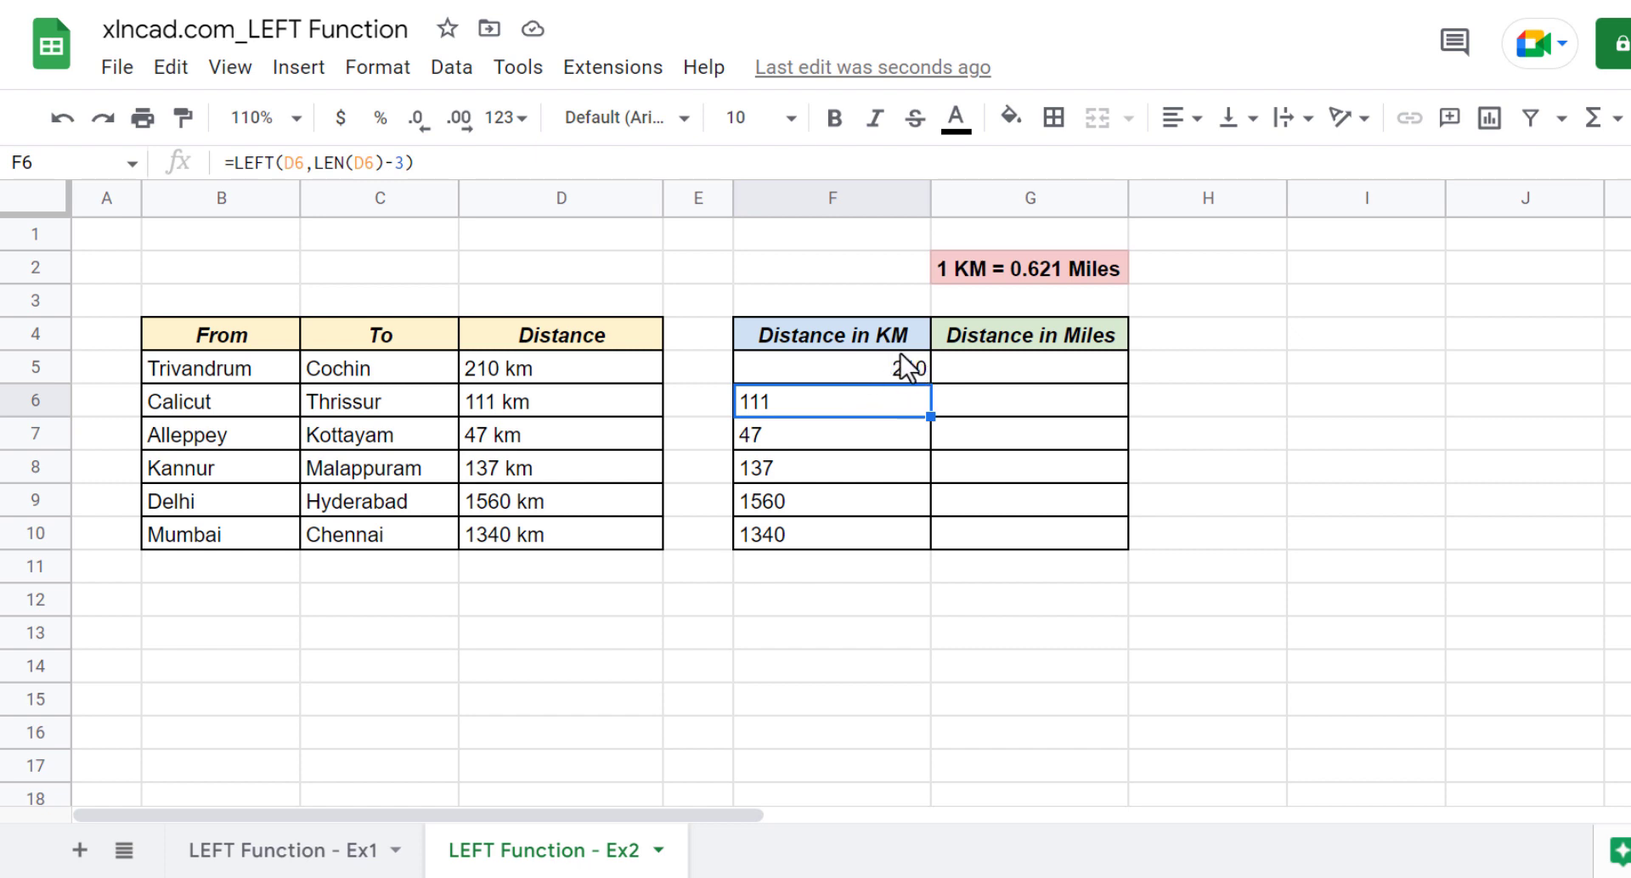
Fill the VALUE formula from F5 down the Distance in KM column through F10 and check F6.
left_click(863, 366)
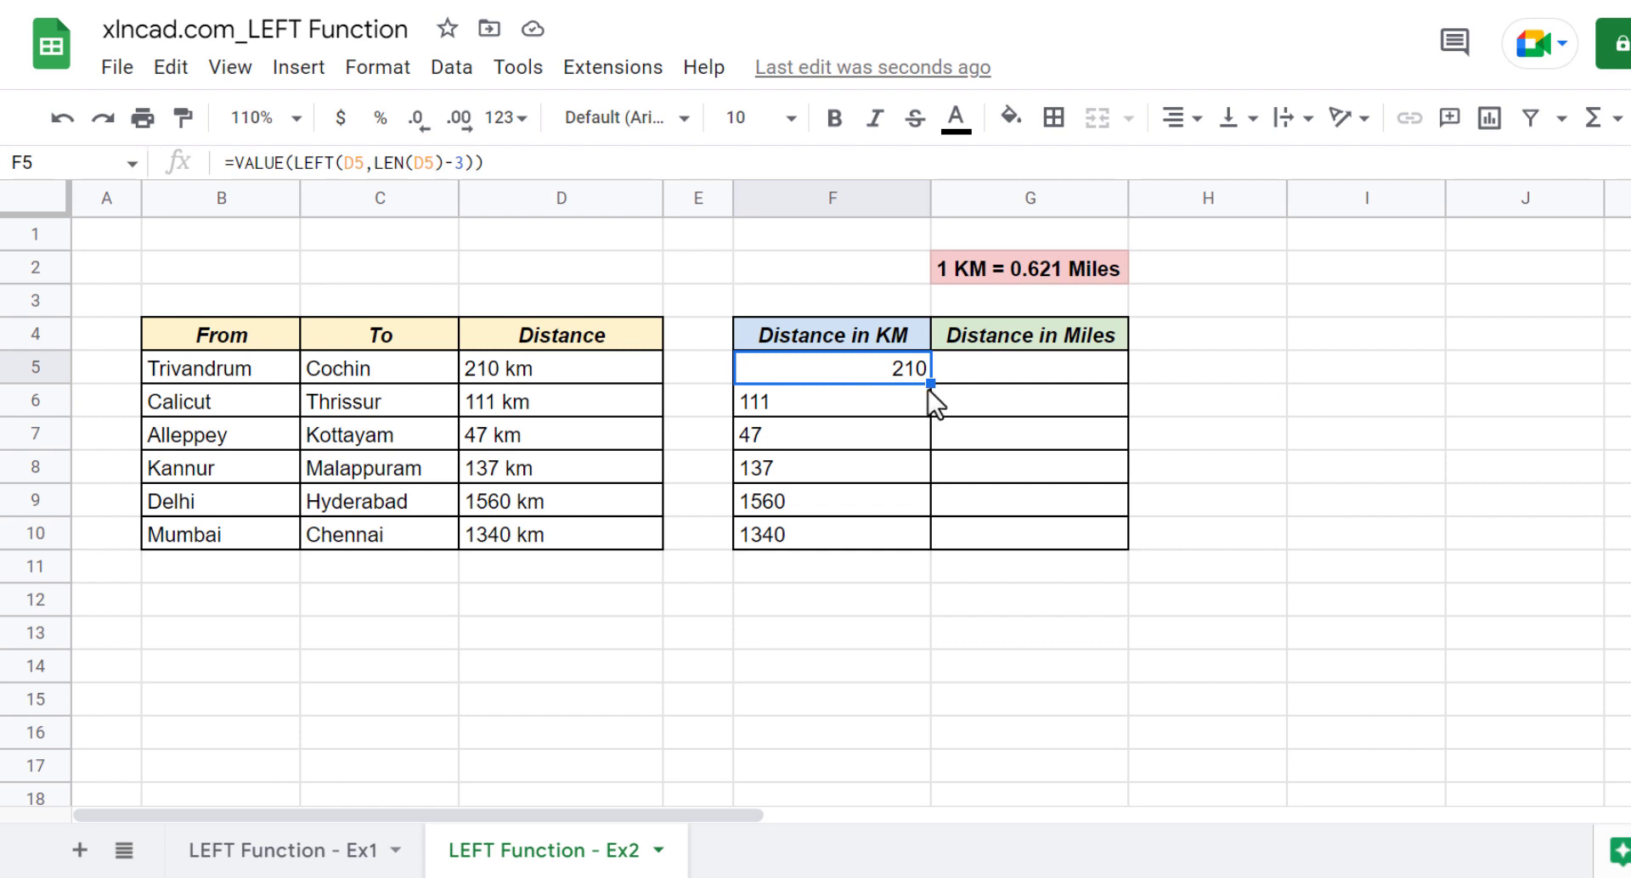
left_click_drag(929, 385, 930, 542)
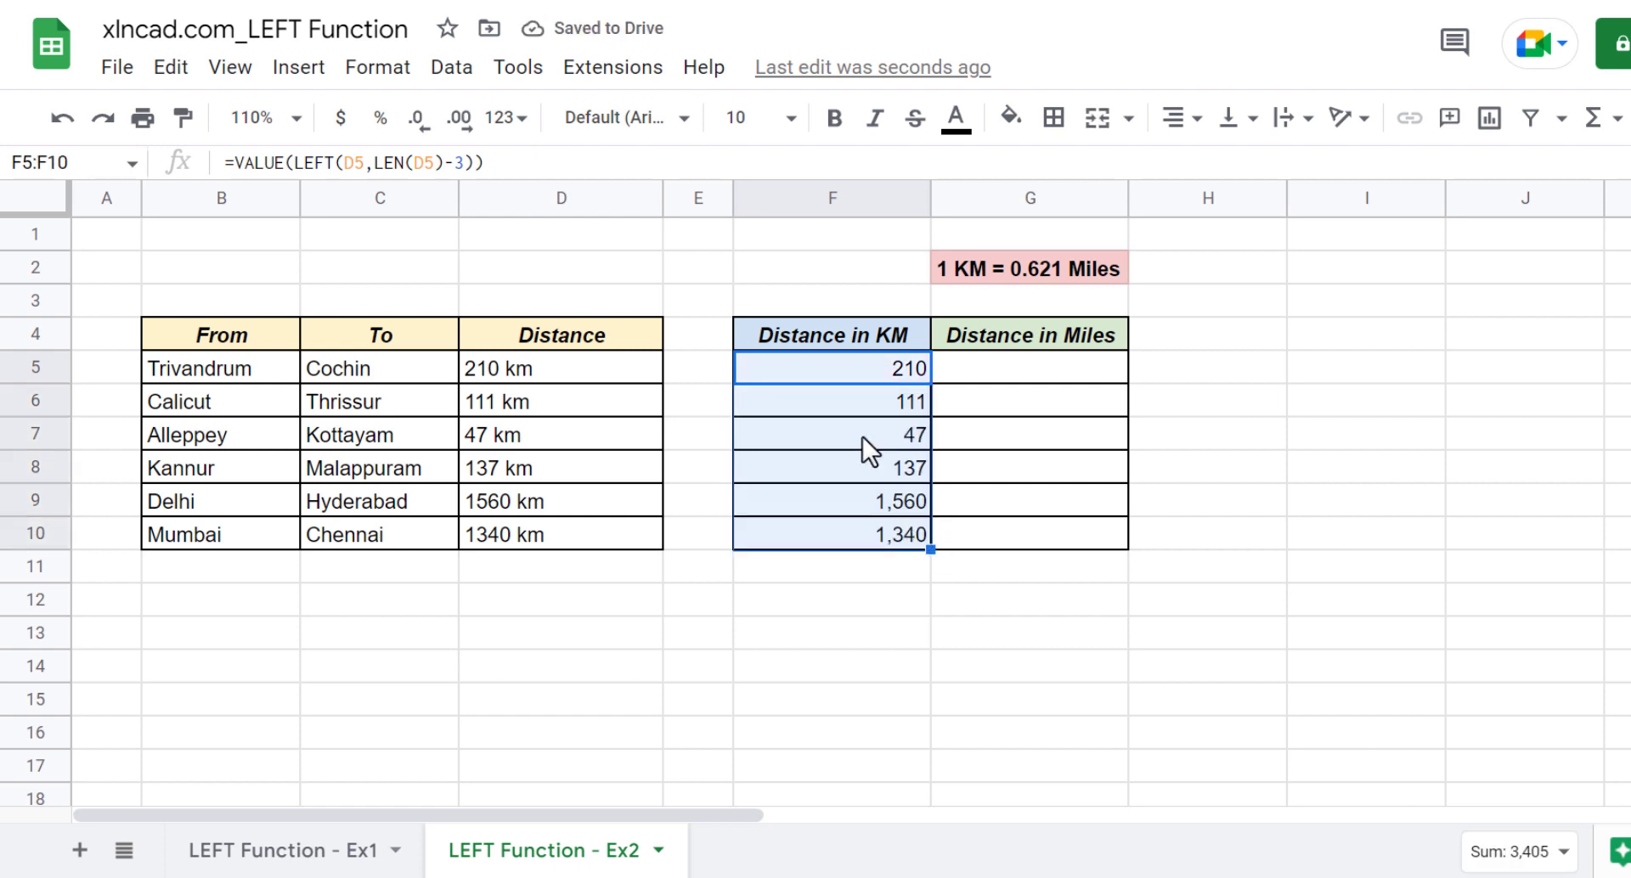
left_click(859, 400)
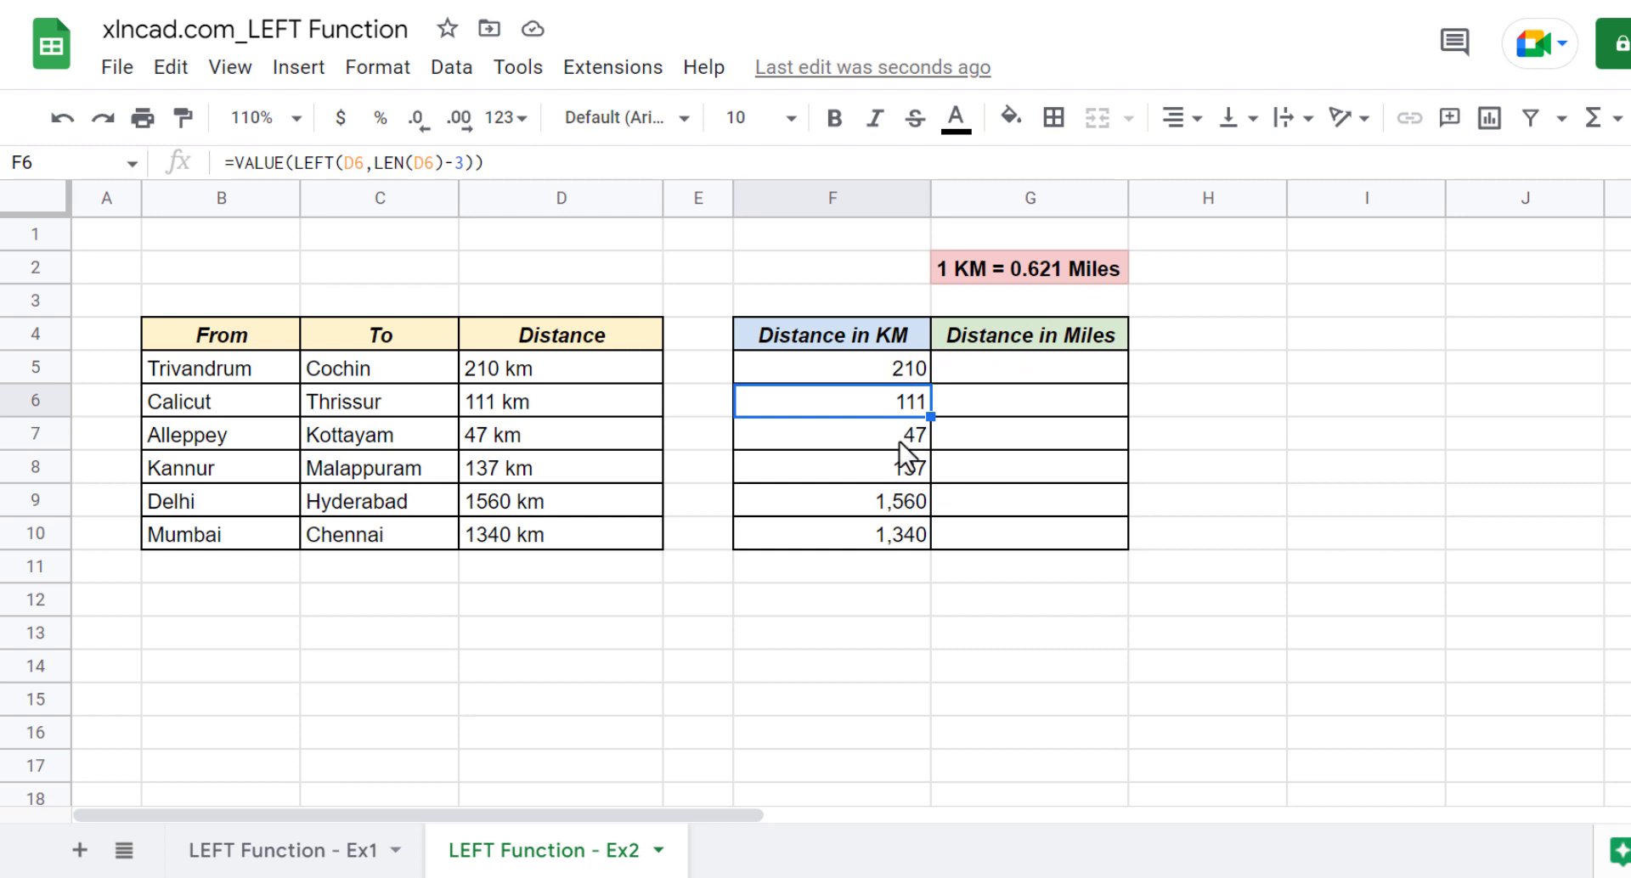
Enter the formula =F5*0.621 in G5 to convert the kilometre distance to miles.
left_click(1022, 364)
type("=")
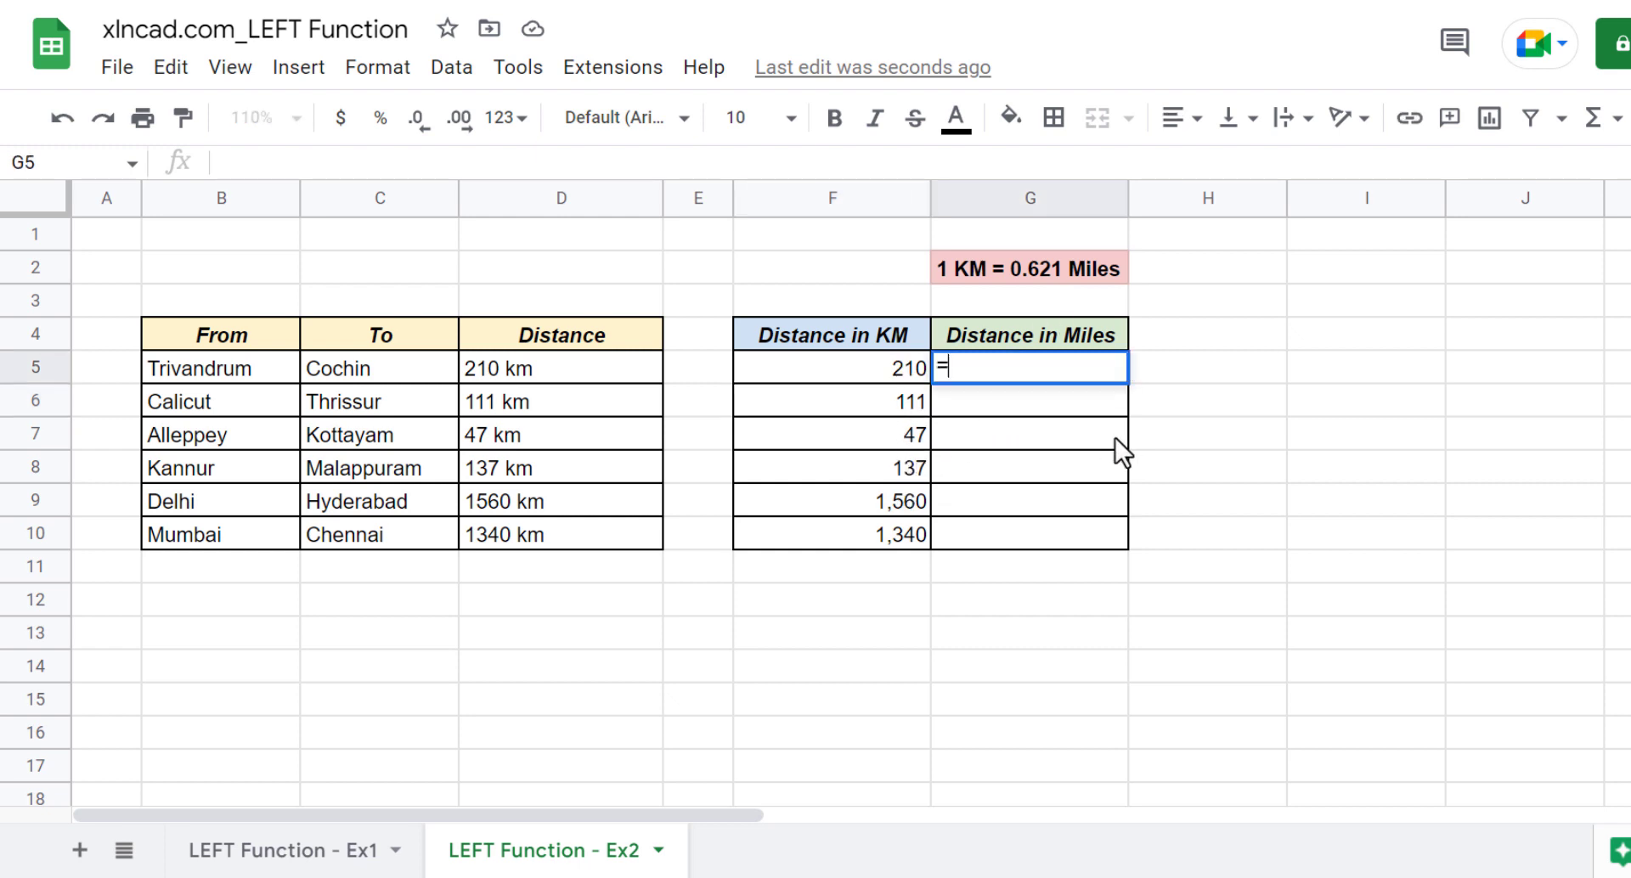
left_click(884, 370)
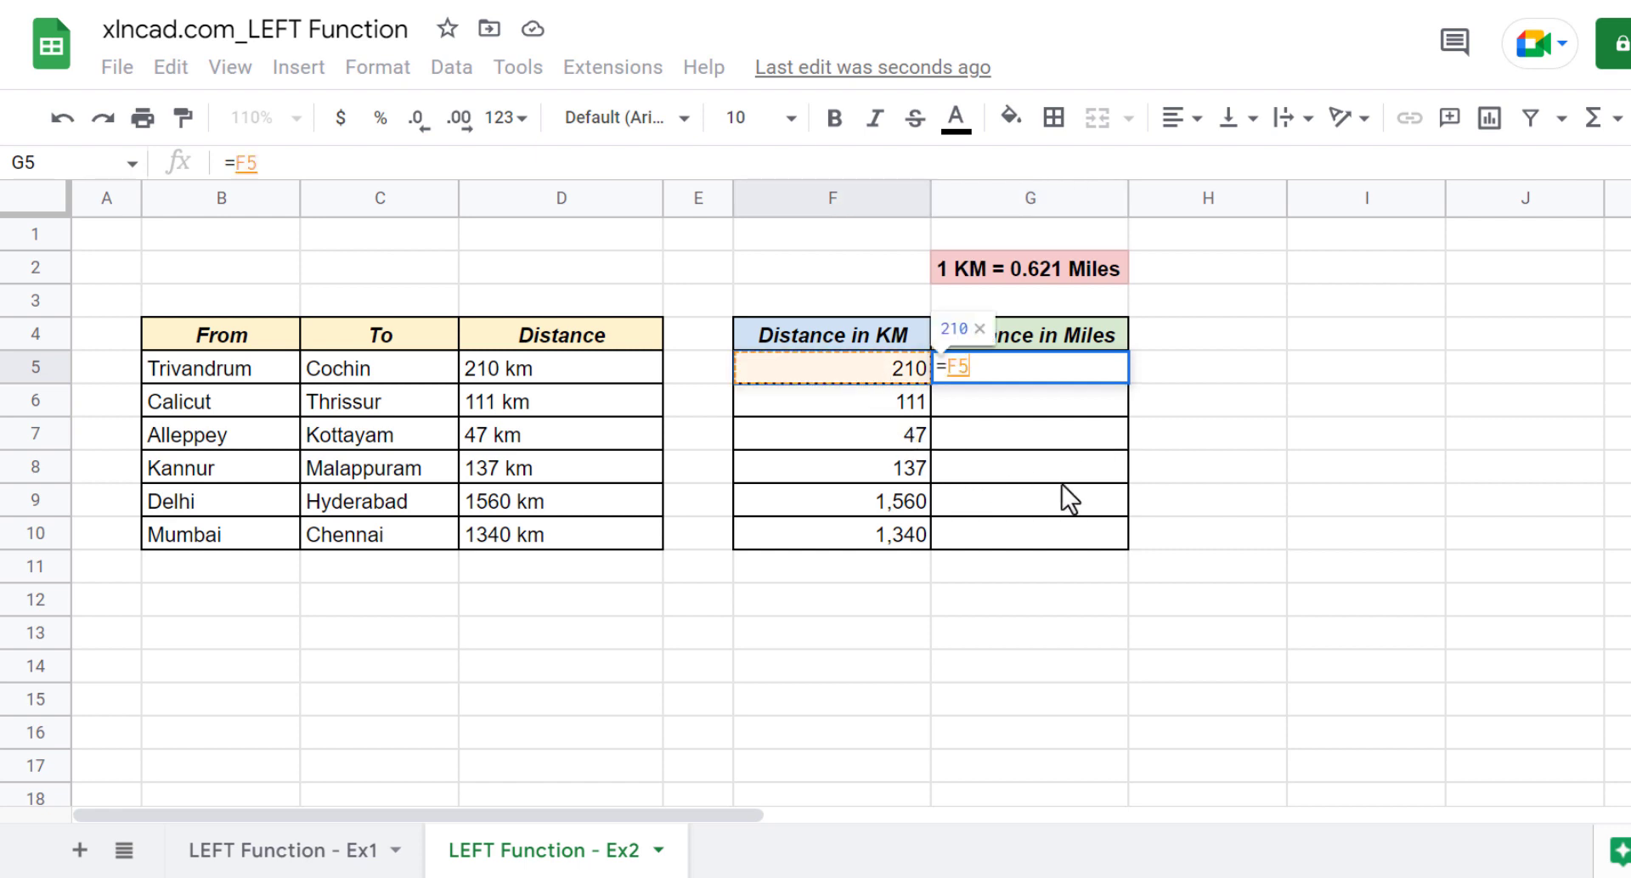
type("*0.621")
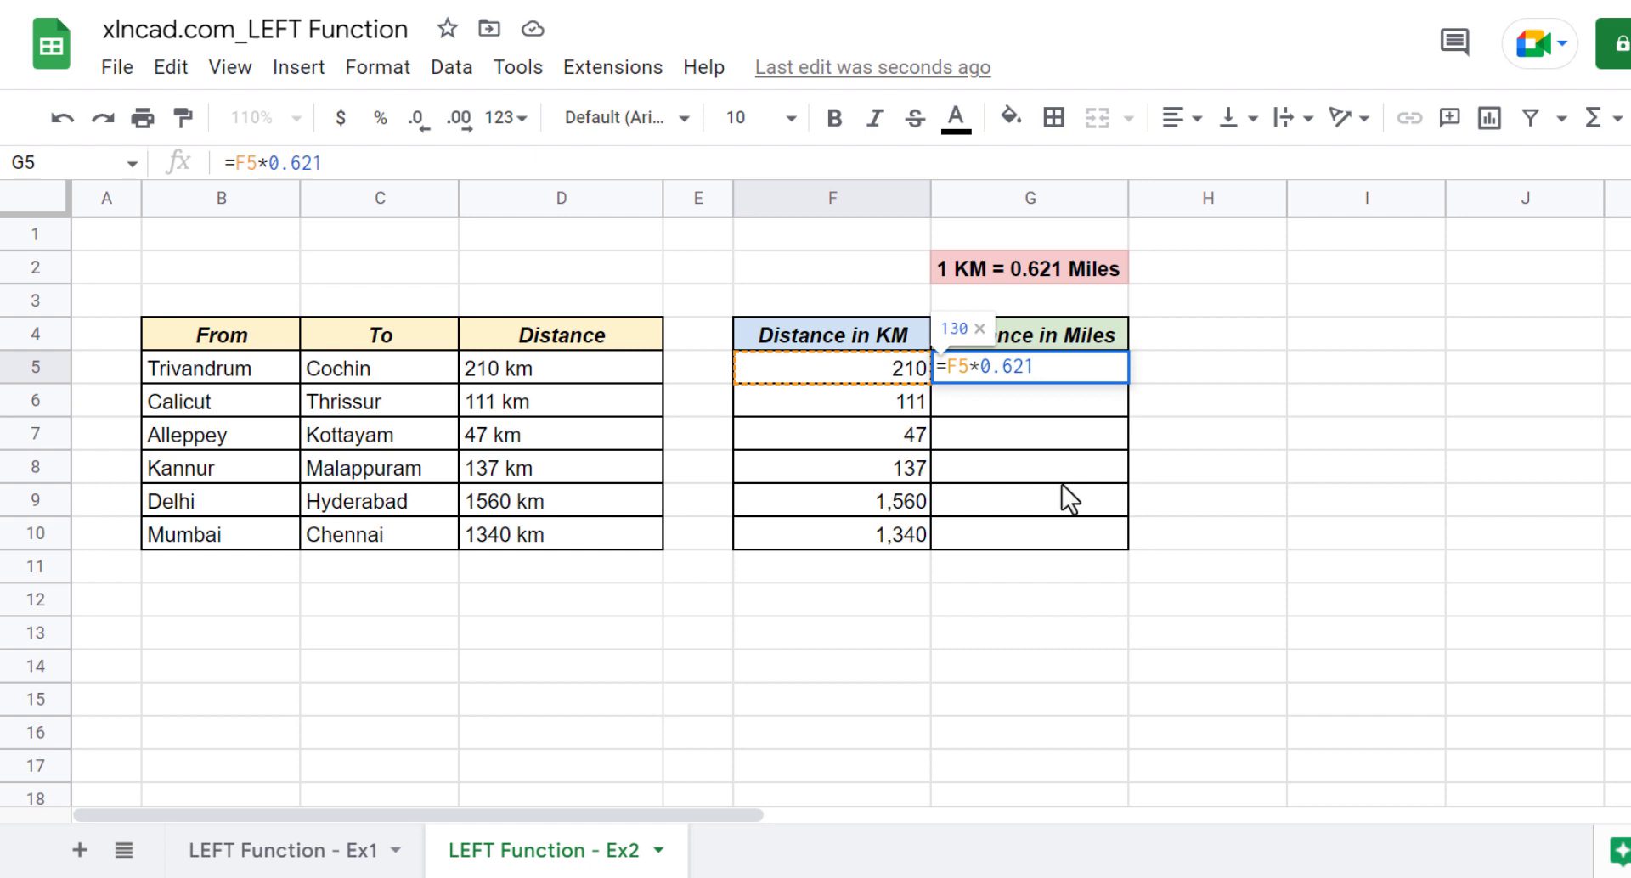
key("Return")
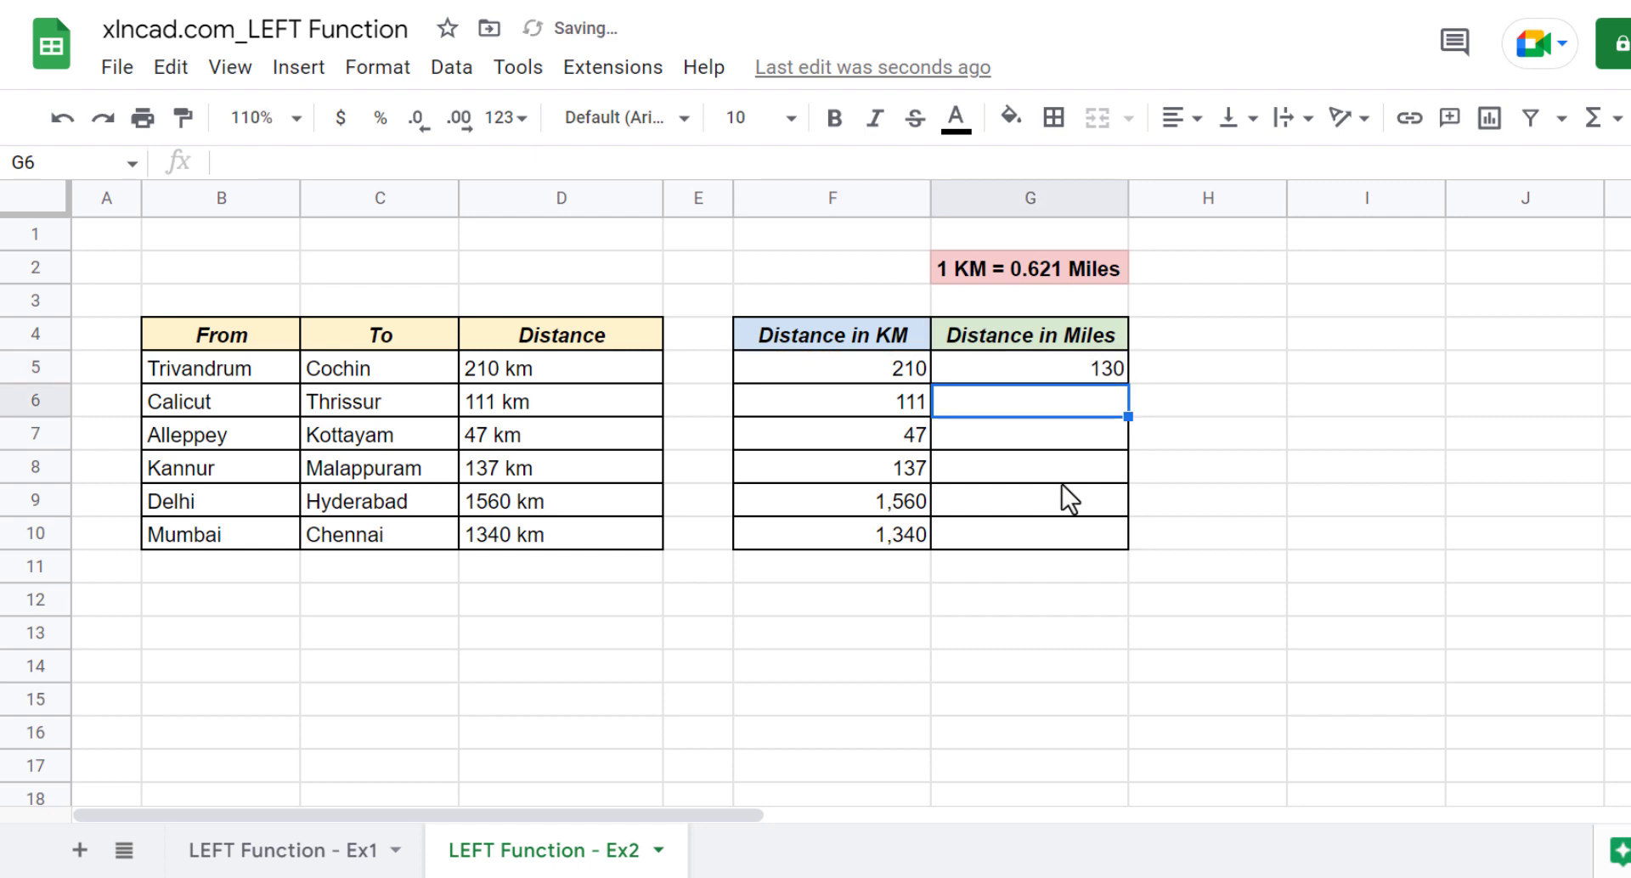
Fill the G5 formula down the Distance in Miles column through G10 and check the last row's formulas.
left_click(1107, 372)
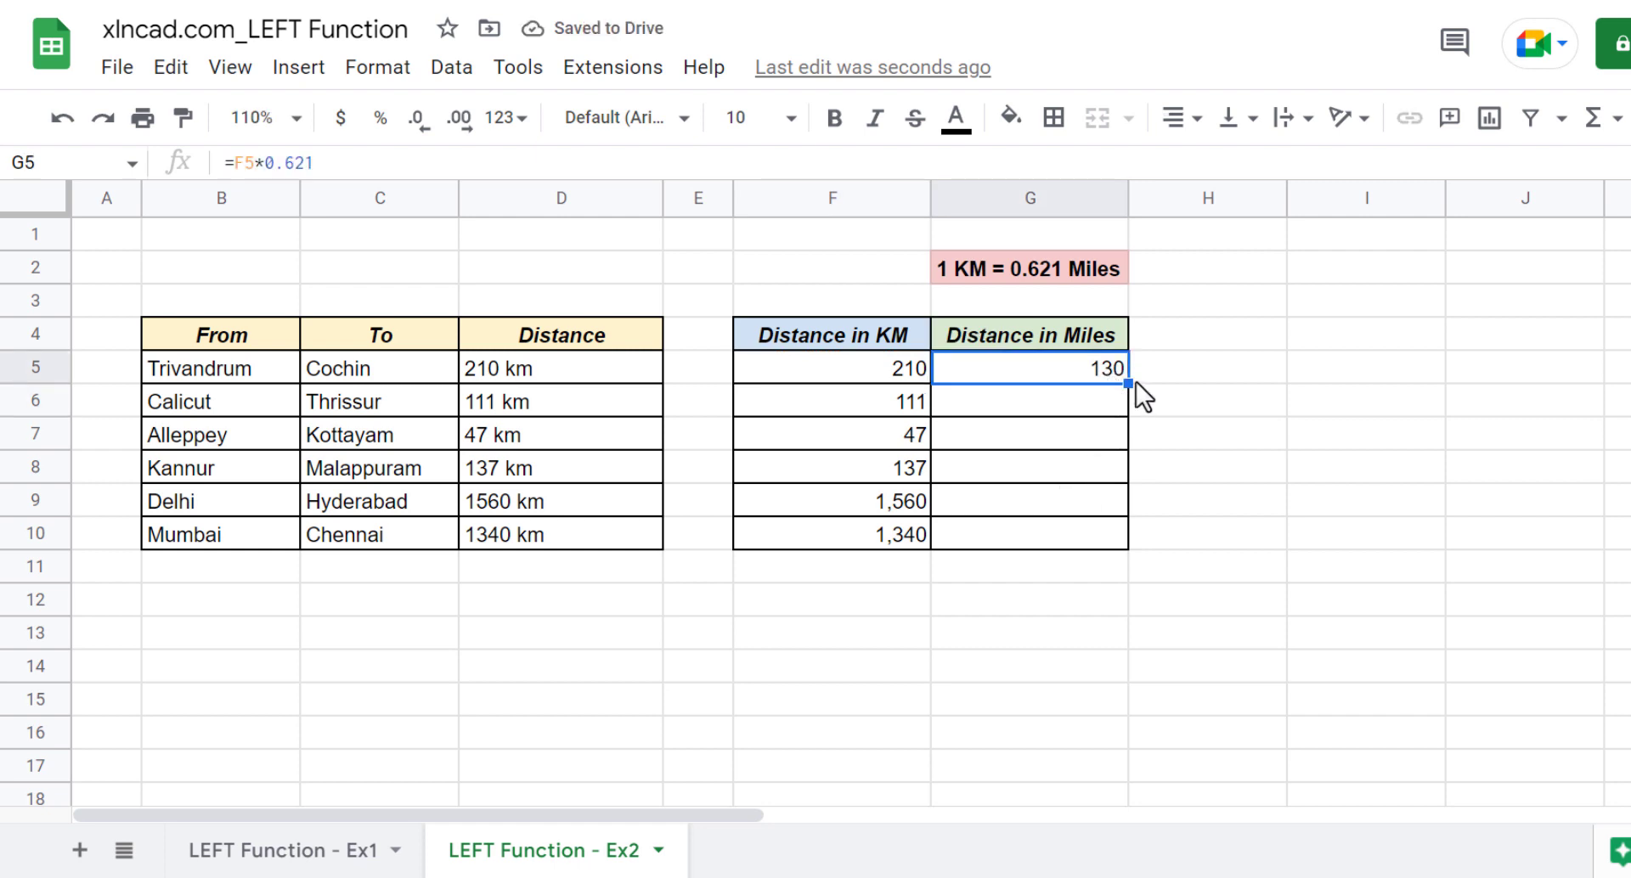
left_click_drag(1127, 383, 1139, 542)
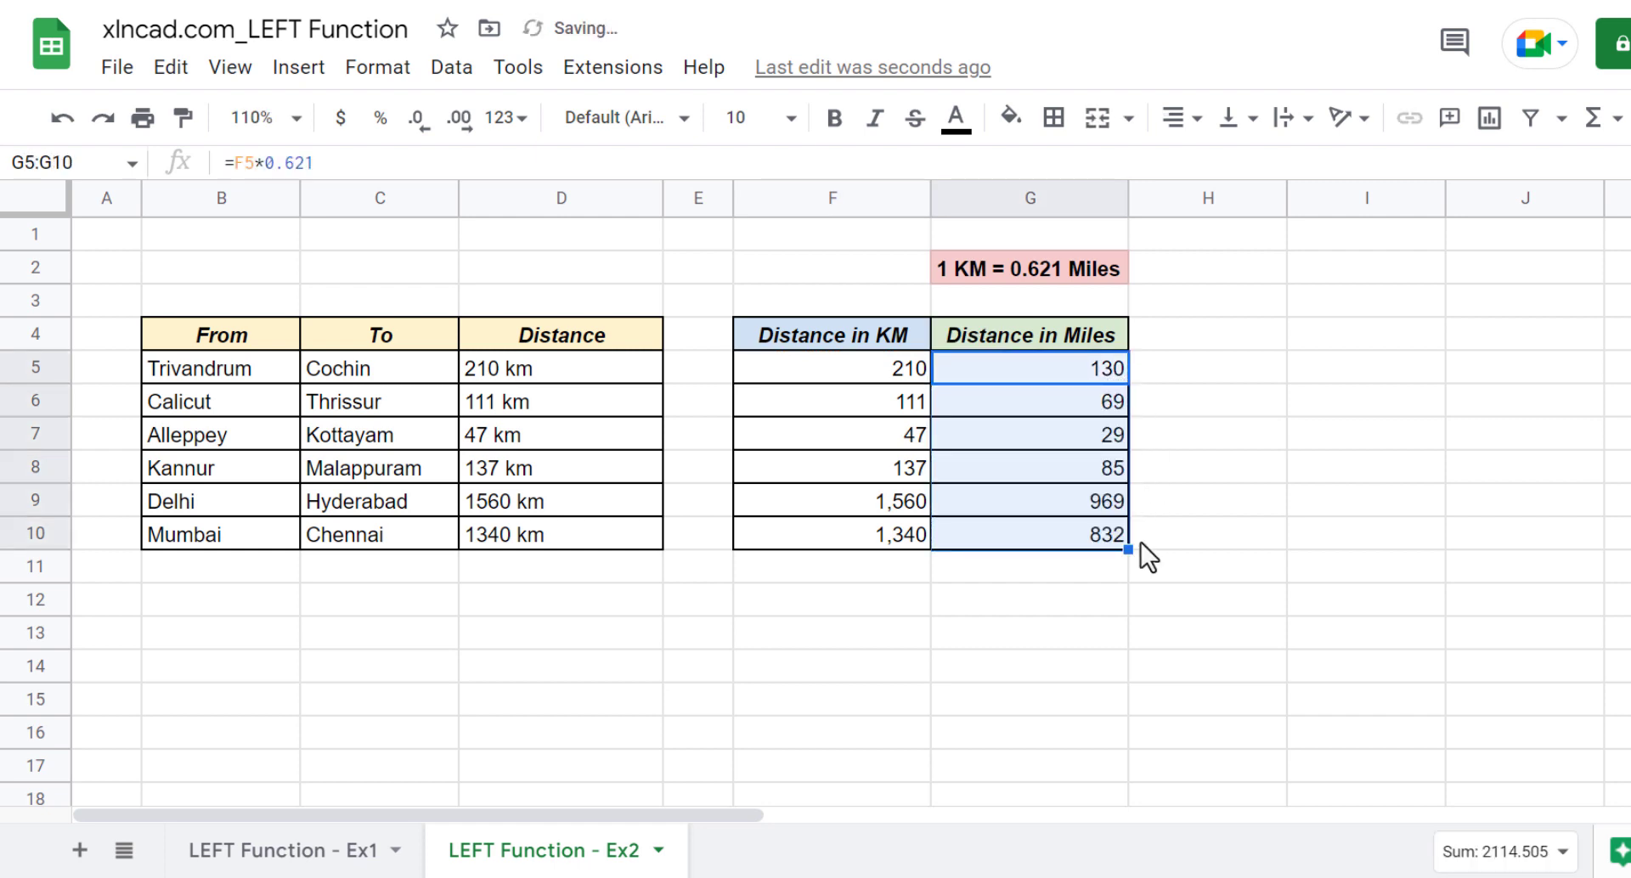
left_click(1086, 535)
left_click(889, 537)
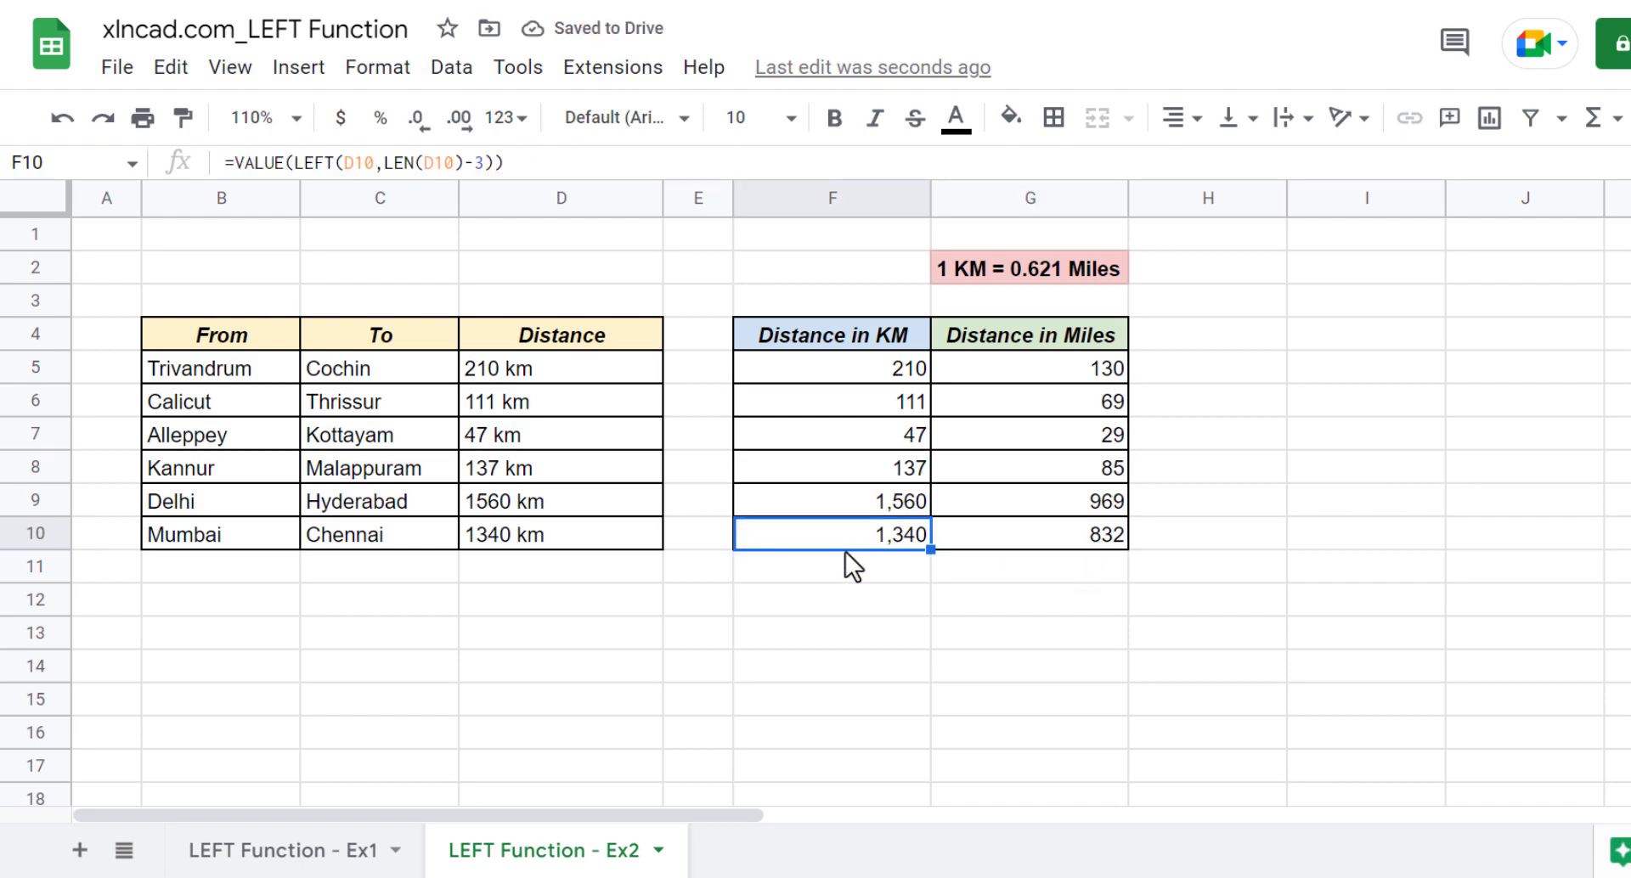